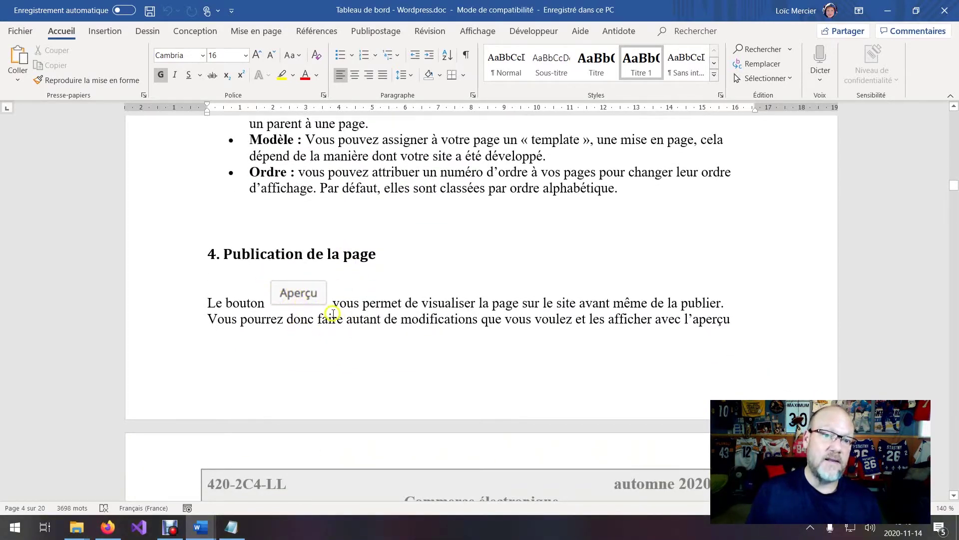
Read through the course document's sections on publishing, editing, deleting and restoring WordPress pages, up to permalinks and featured images
scroll(357, 336, "down", 12)
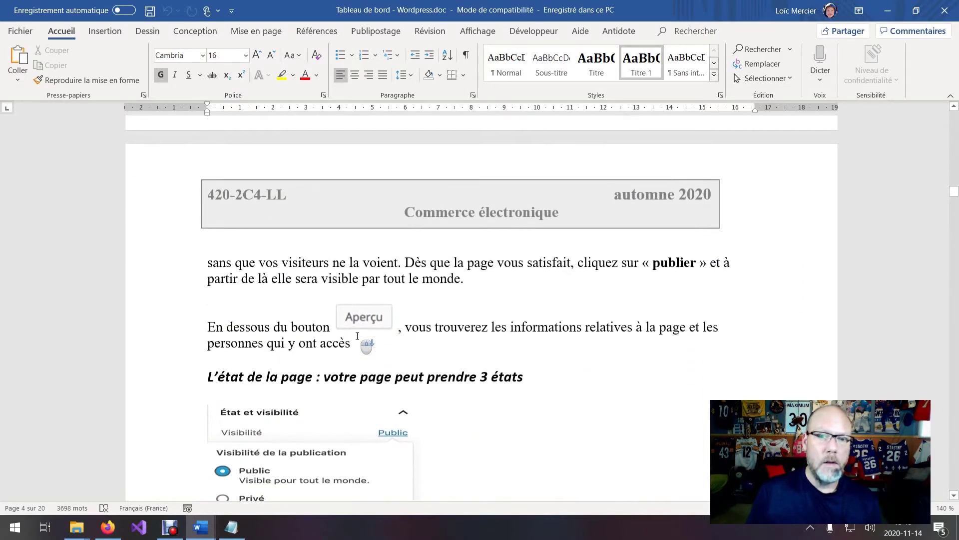
scroll(362, 318, "down", 2)
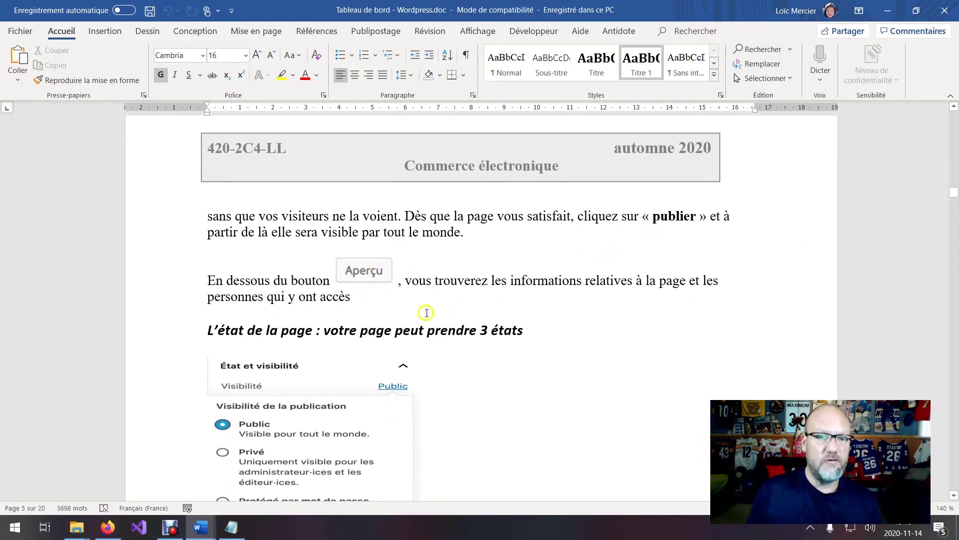
scroll(453, 323, "down", 16)
scroll(452, 323, "down", 13)
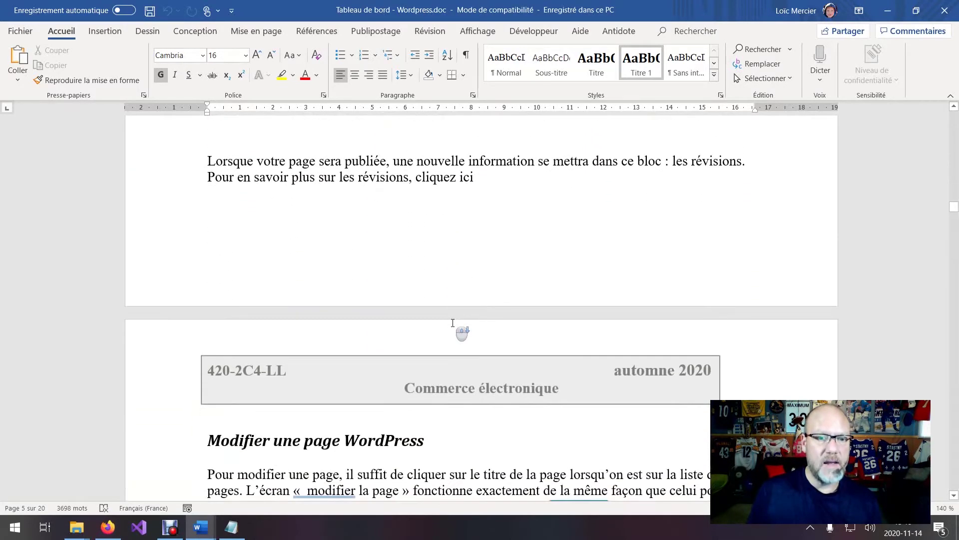
scroll(206, 461, "down", 10)
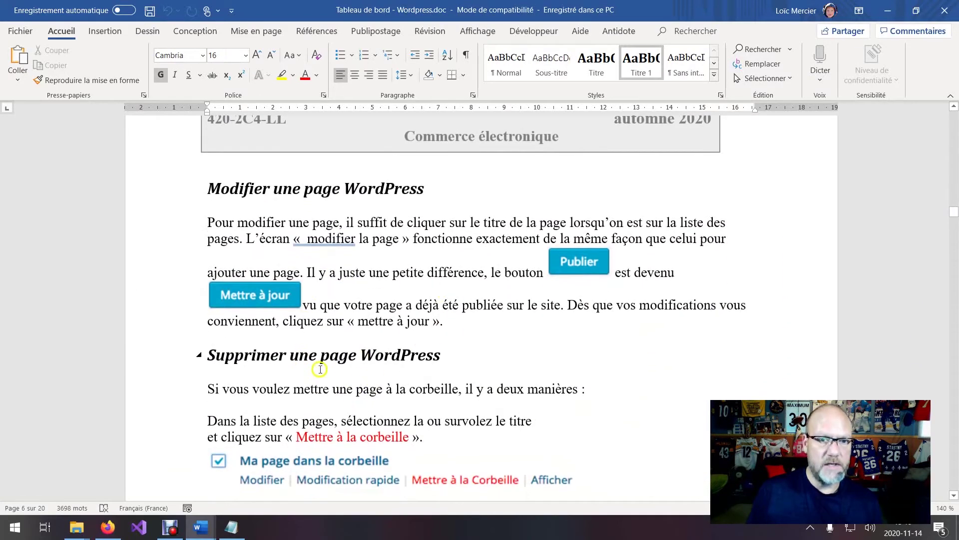
scroll(320, 368, "down", 20)
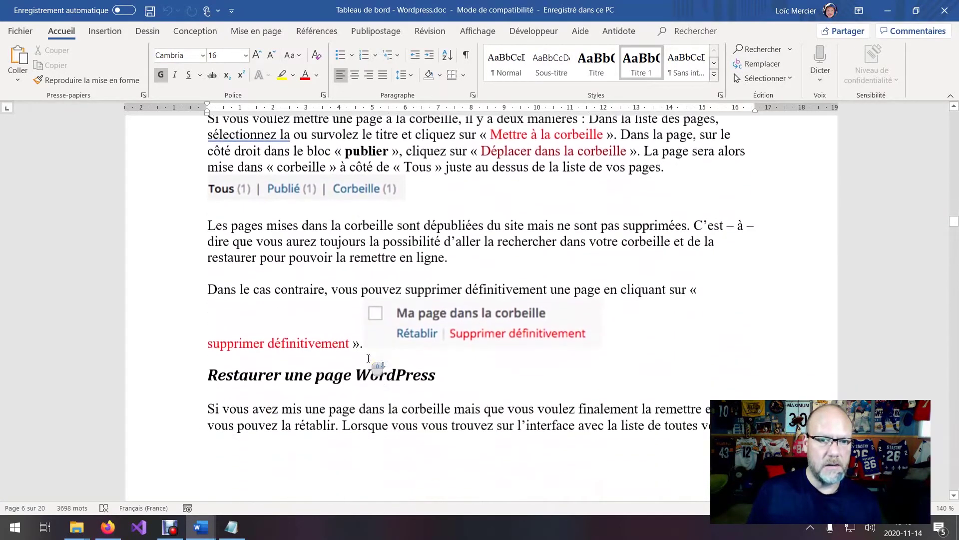
scroll(368, 359, "down", 14)
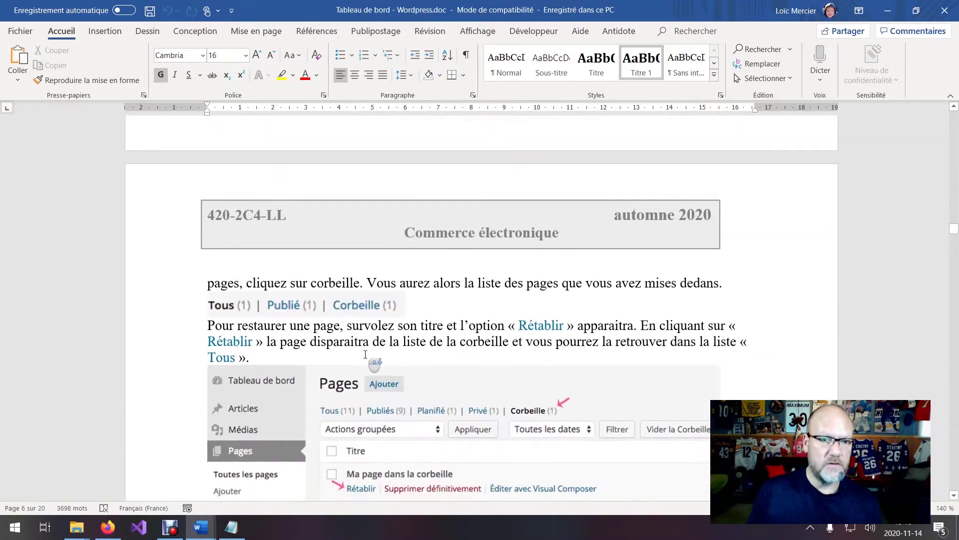
scroll(366, 355, "down", 3)
scroll(390, 386, "down", 5)
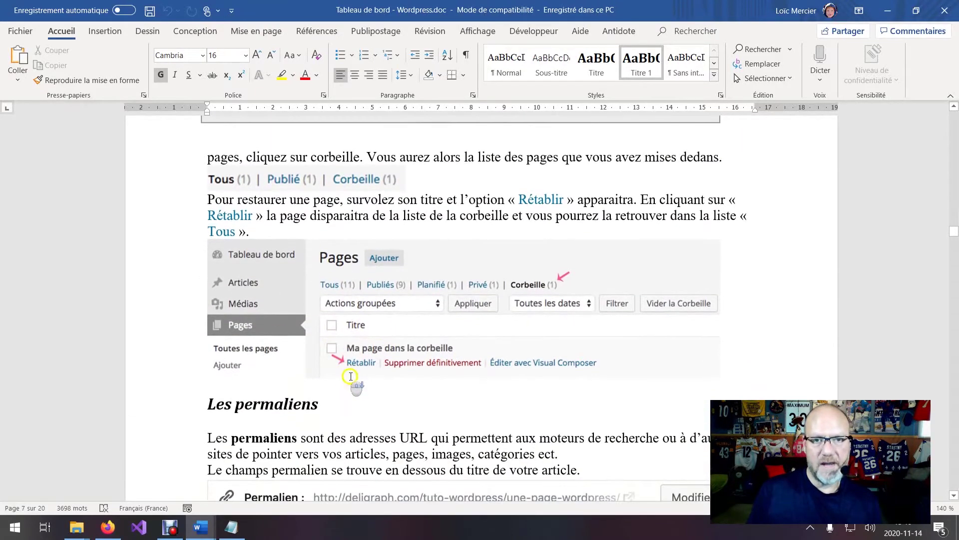
scroll(358, 360, "down", 5)
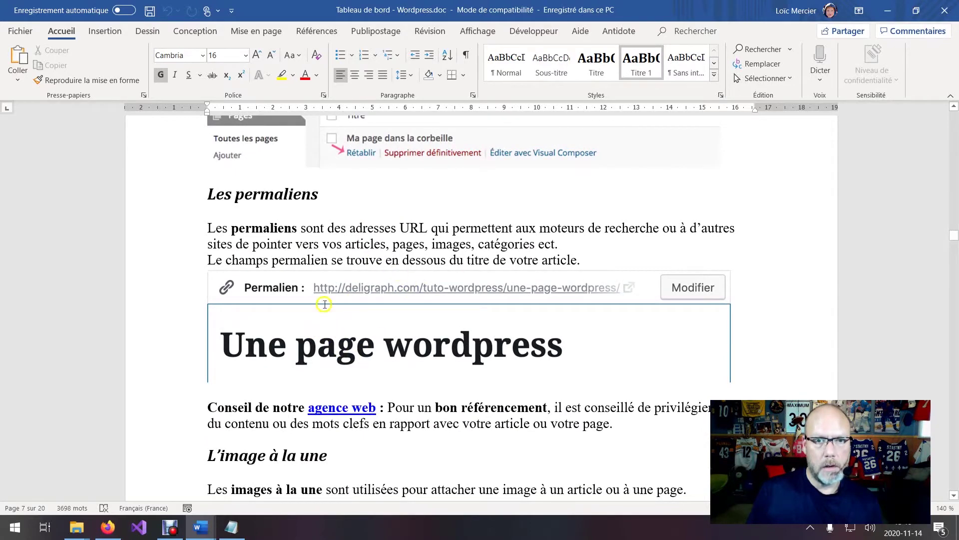
scroll(393, 379, "down", 5)
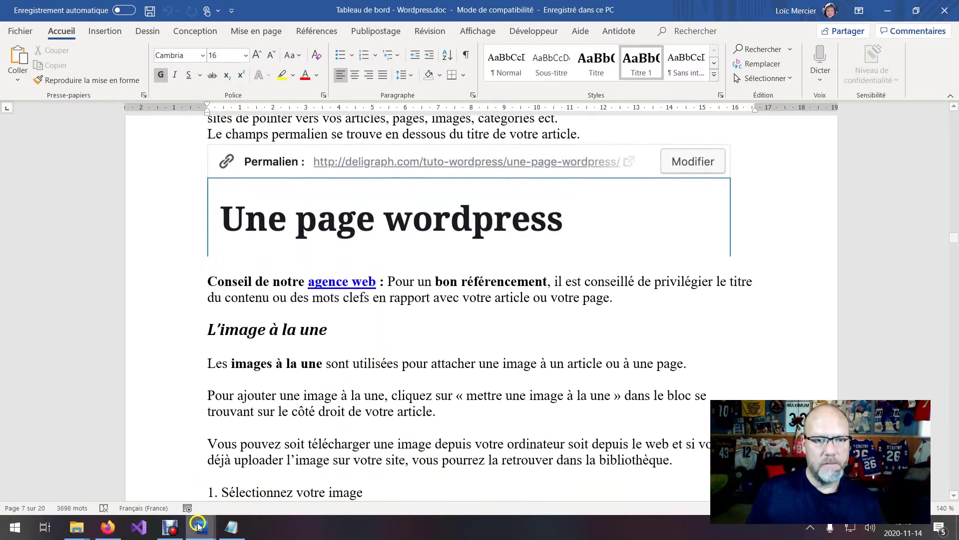
Switch to the WordPress dashboard in Firefox and create a new page from the site's page list
left_click(108, 527)
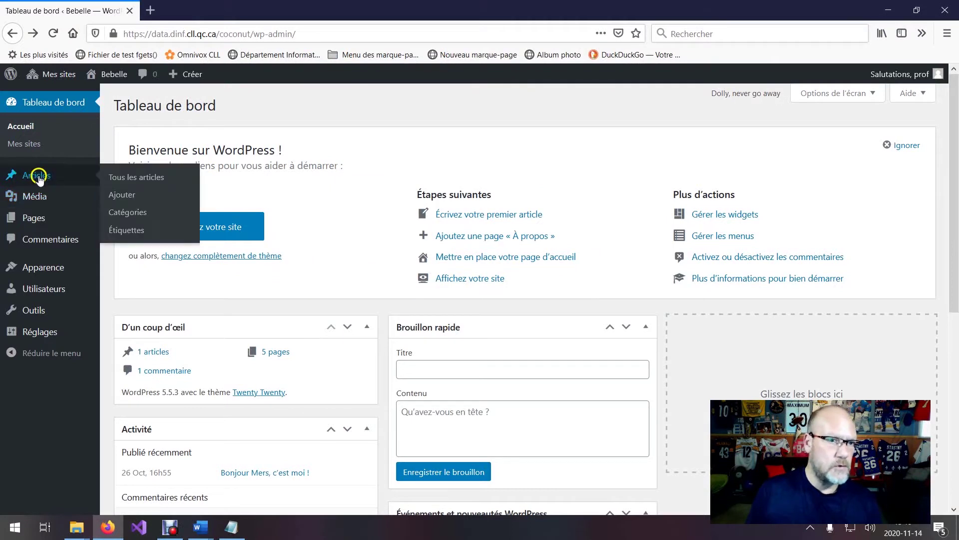
mouse_move(35, 221)
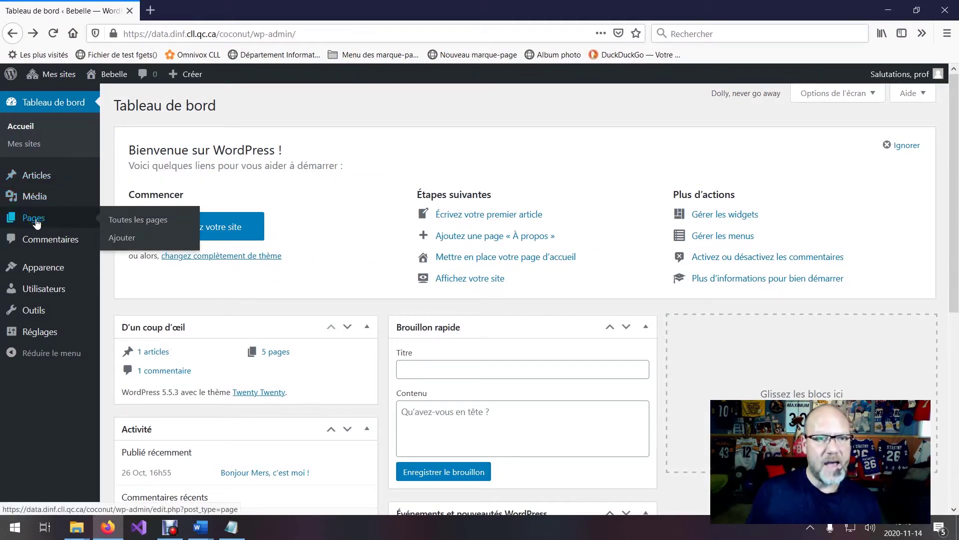
left_click(35, 222)
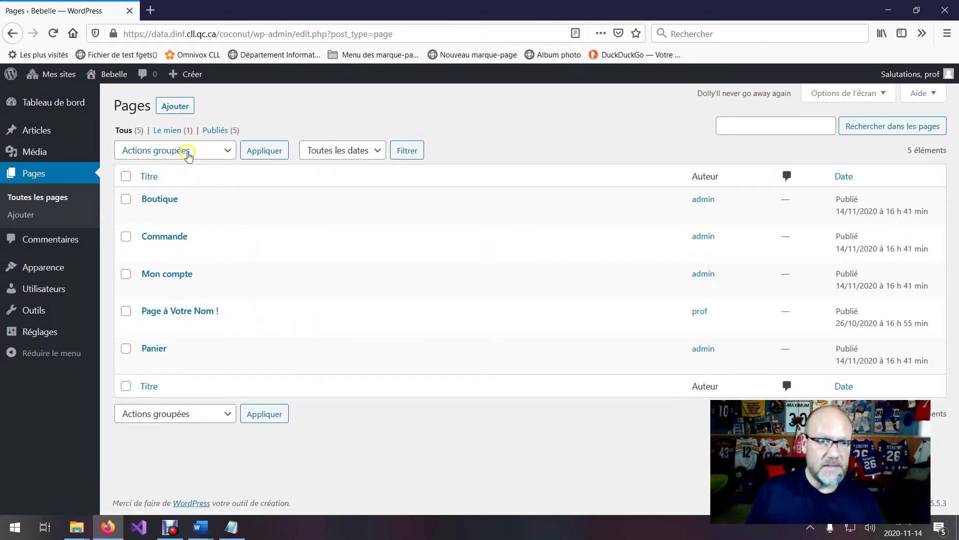
left_click(177, 107)
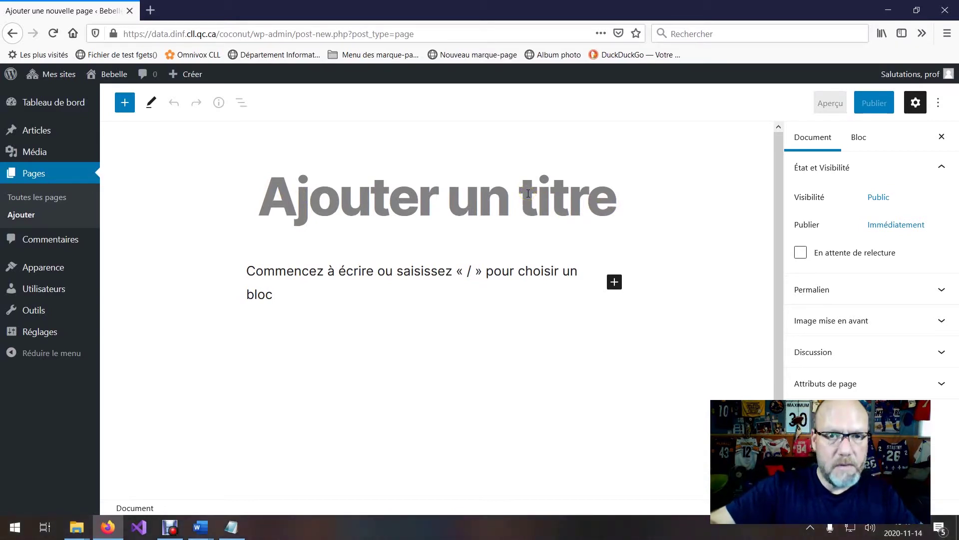
Title the page "Cours # 10" and write a first paragraph reading "codjcoidwc dweoijwec eidjejdoiwee eijde"
type("Cours #")
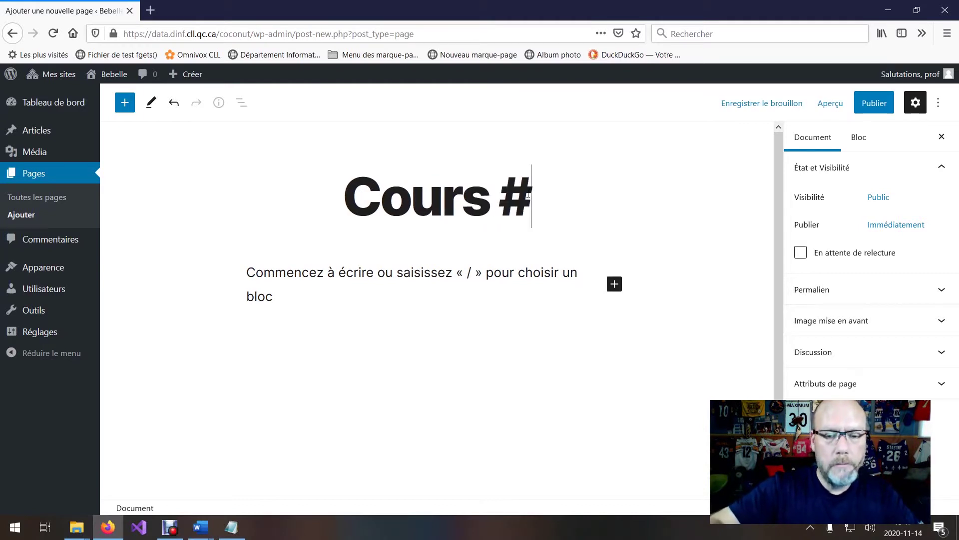
type(" 10")
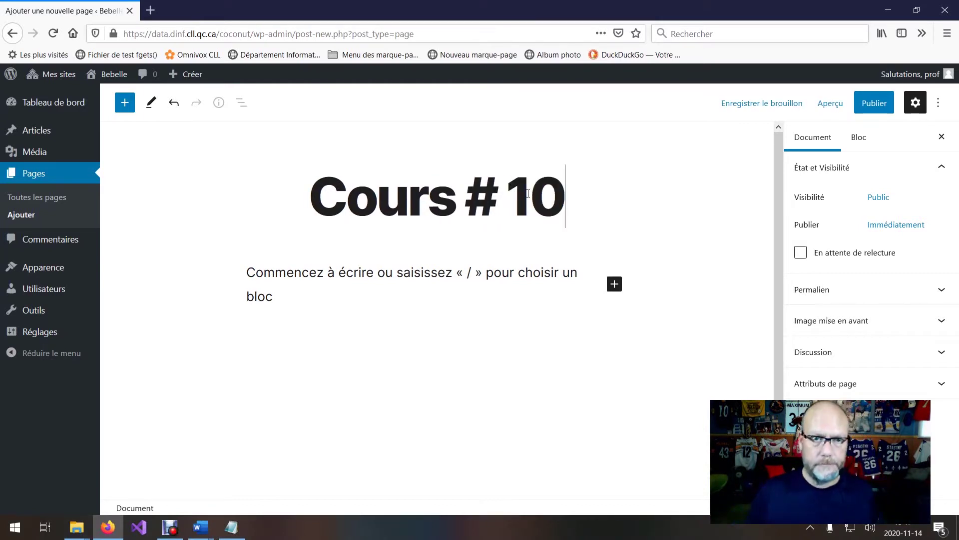
left_click(235, 263)
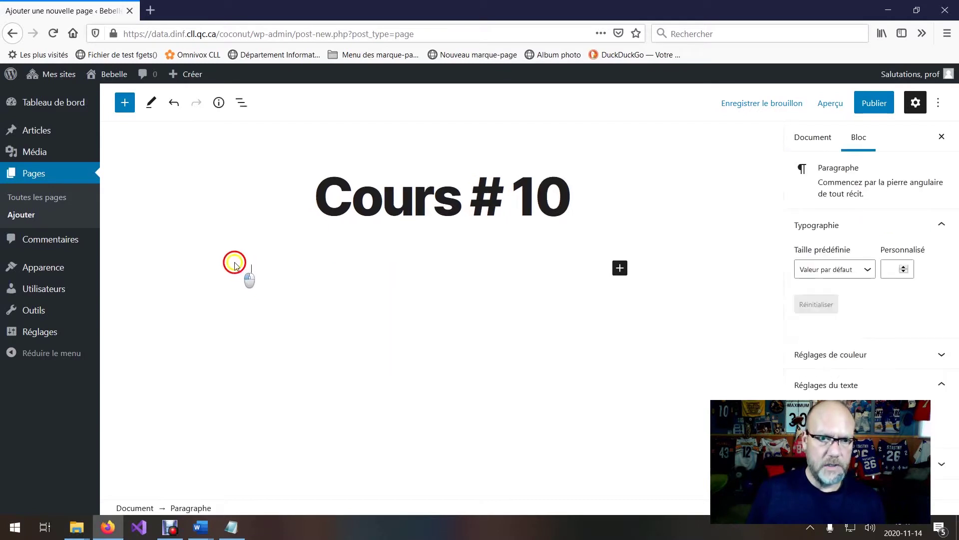
left_click(263, 272)
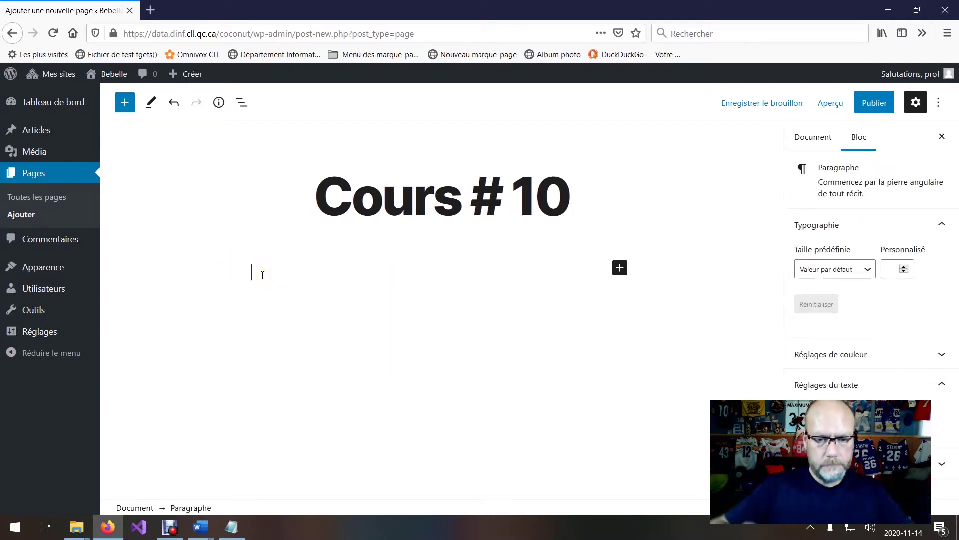
type("cqdjcoidwc dweoijwec")
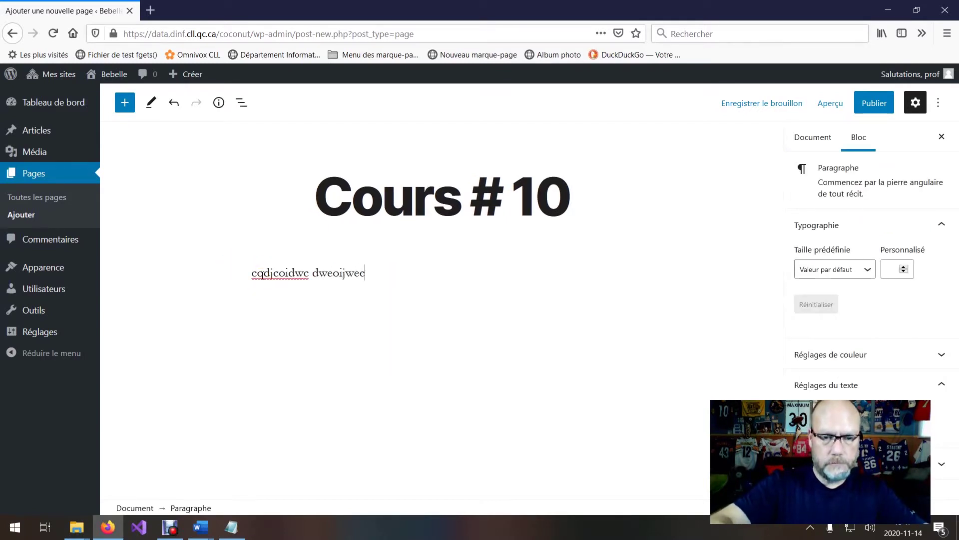
type(" eidjejdoiwee eijde")
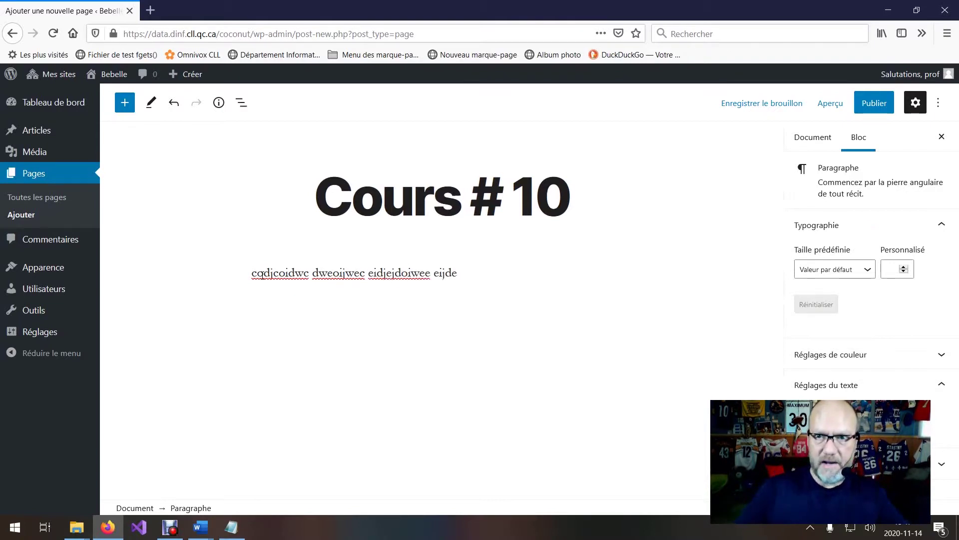
Choose the Modifier mode for the editor's tool and return to the page content
left_click(151, 106)
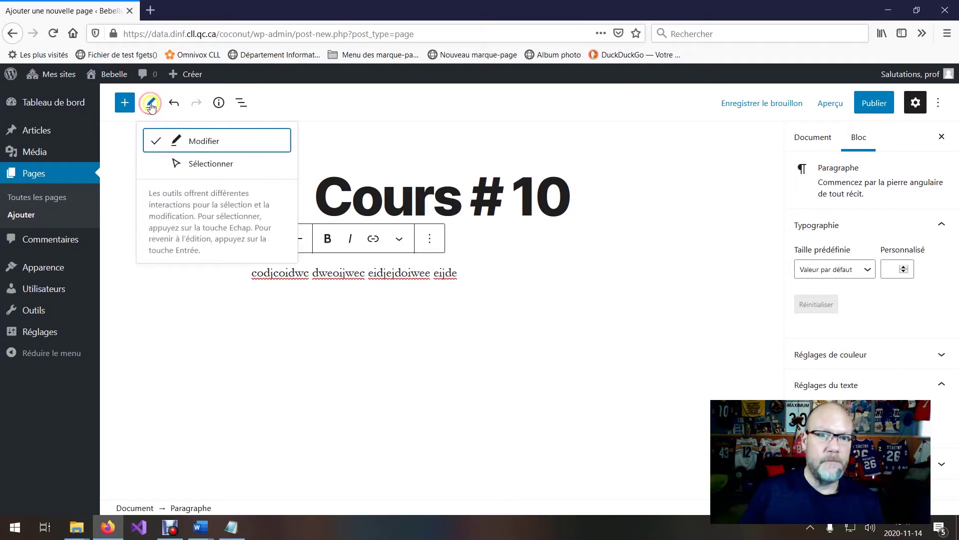
left_click(189, 138)
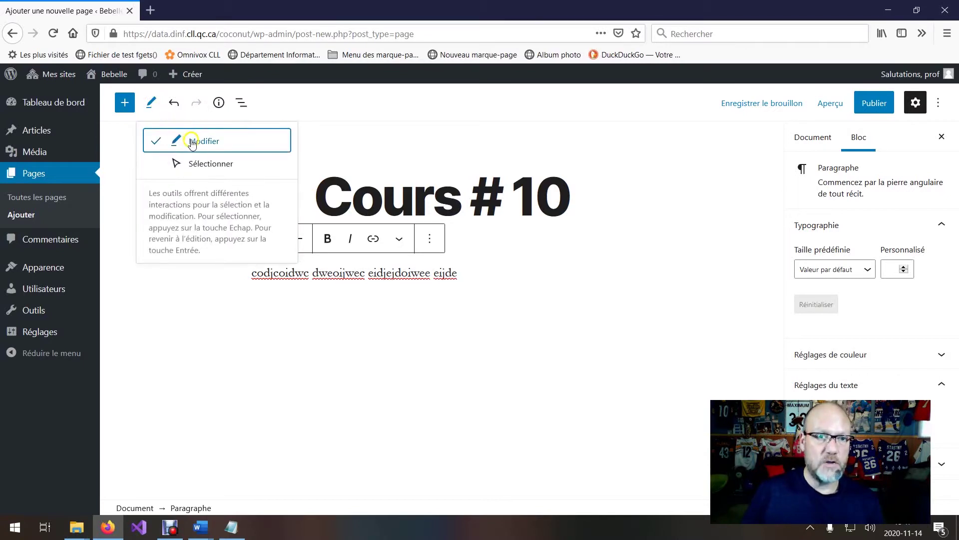
left_click(212, 139)
left_click(509, 361)
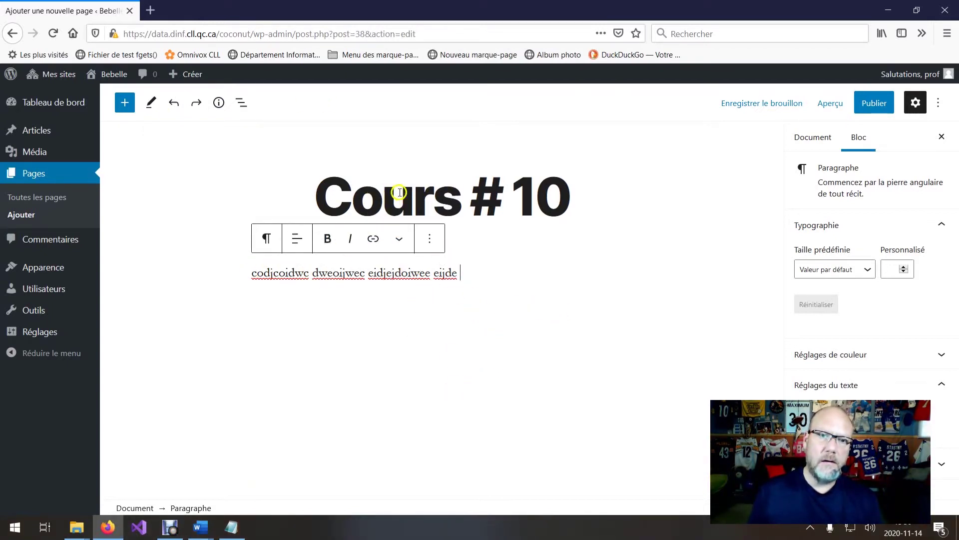
Insert an Image block from the media blocks, directly below the paragraph
right_click(462, 275)
left_click(462, 274)
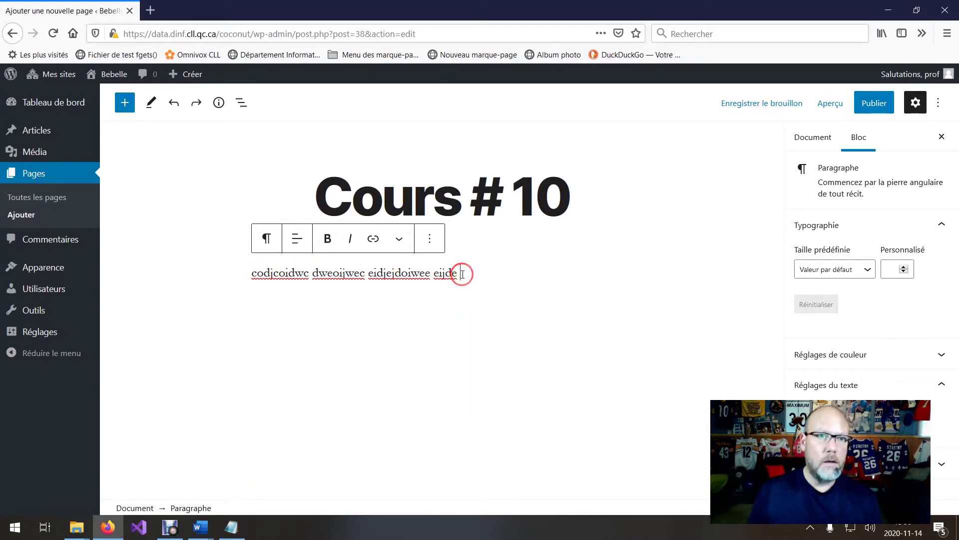
left_click(125, 104)
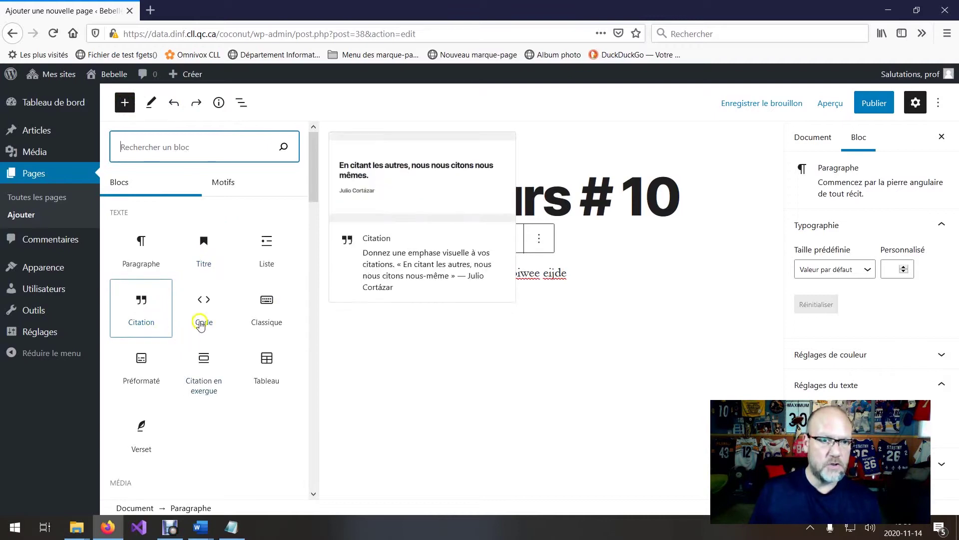
scroll(220, 298, "down", 1)
scroll(220, 298, "down", 5)
scroll(220, 242, "up", 7)
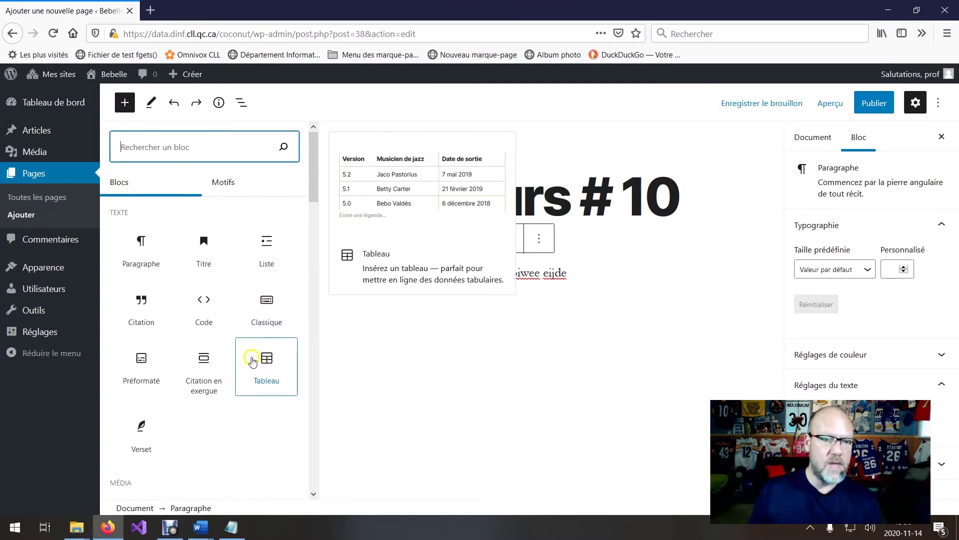
scroll(209, 350, "down", 5)
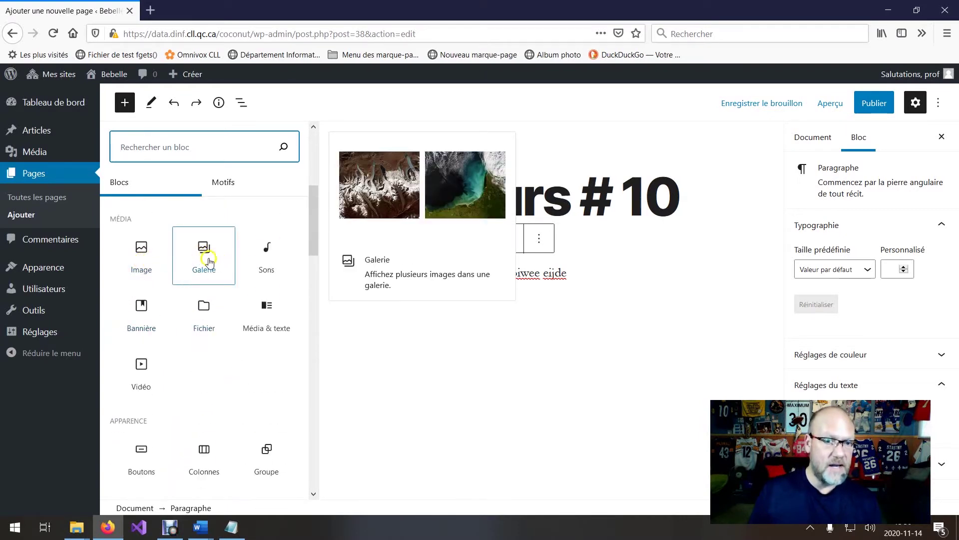
left_click(145, 257)
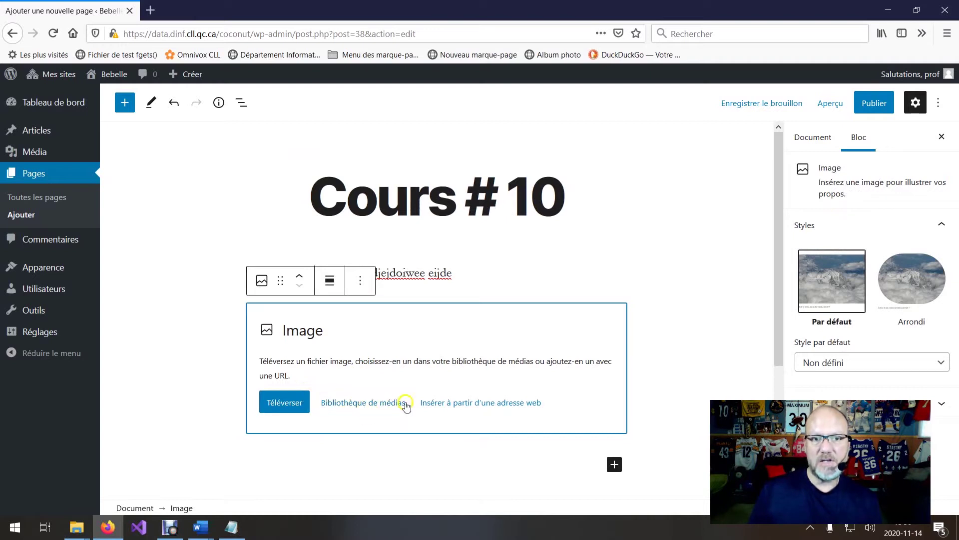
Fill the Image block with Minions.png from the media library
left_click(390, 405)
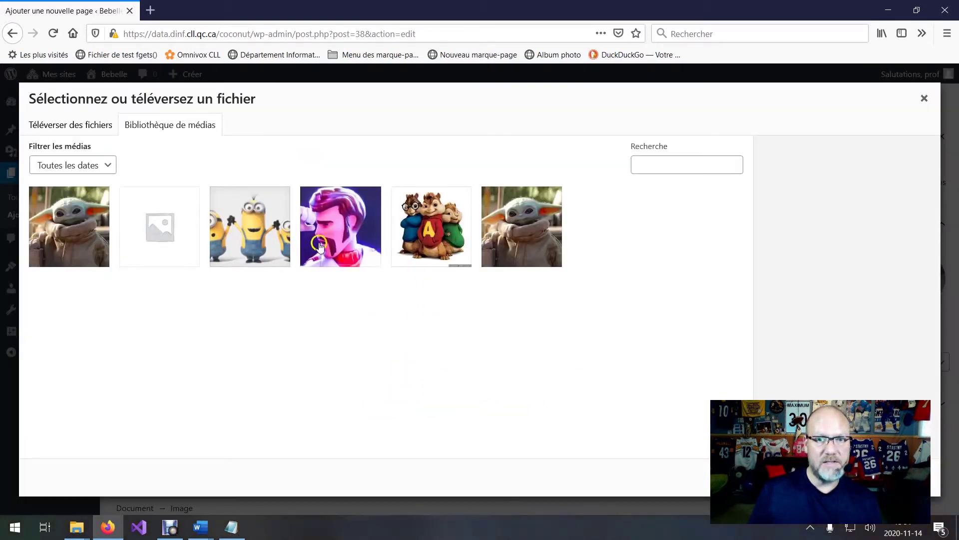
left_click(272, 229)
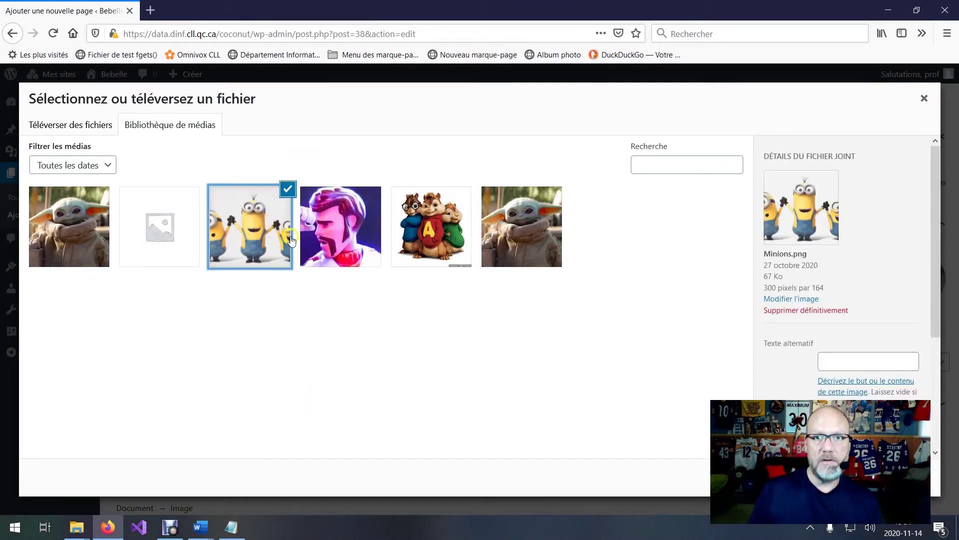
left_click(900, 477)
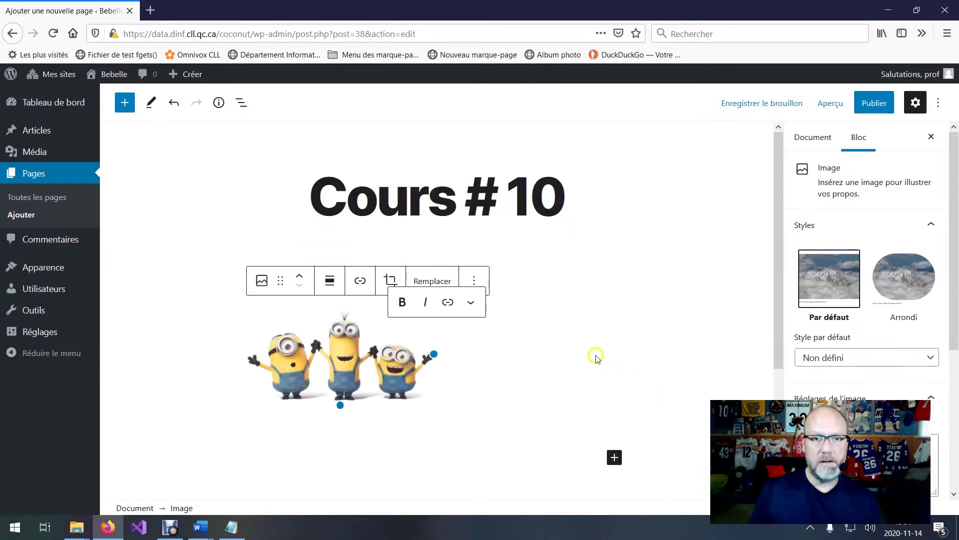
left_click(392, 341)
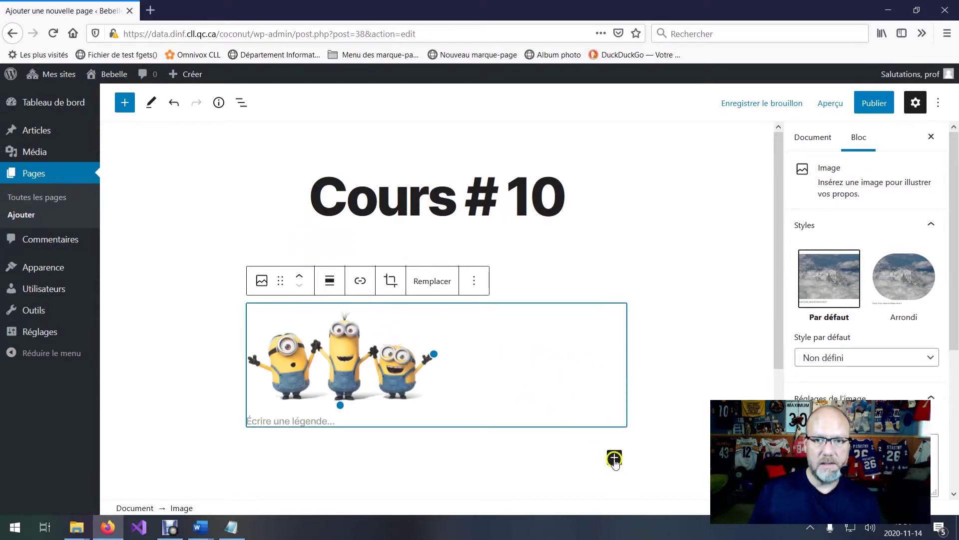
left_click(615, 459)
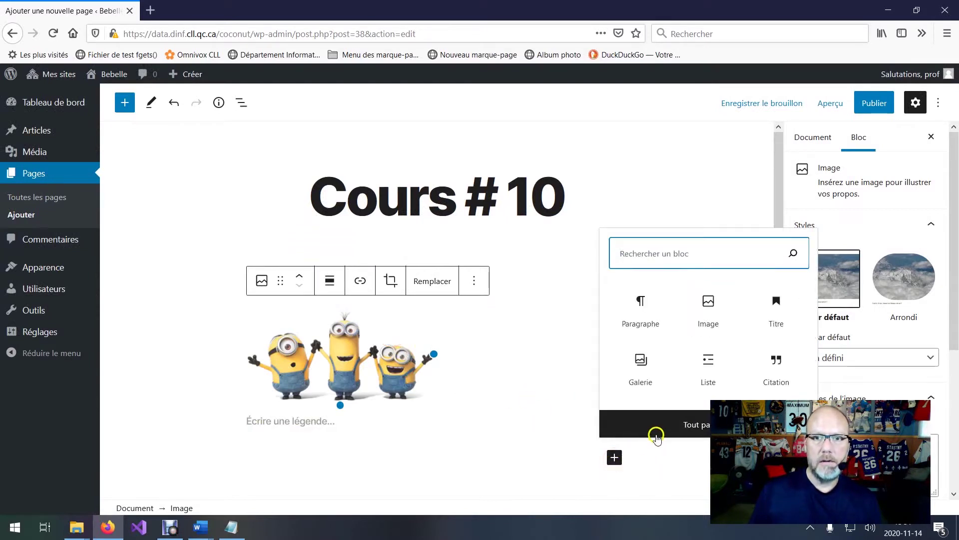
left_click(671, 425)
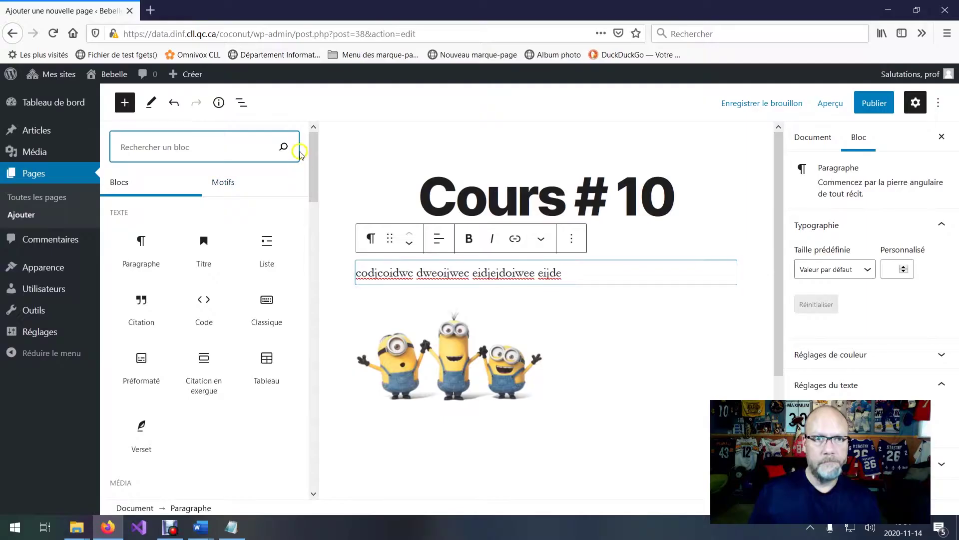
left_click(520, 362)
Append "sdd" to the end of the paragraph above the image and deselect the block
left_click(556, 279)
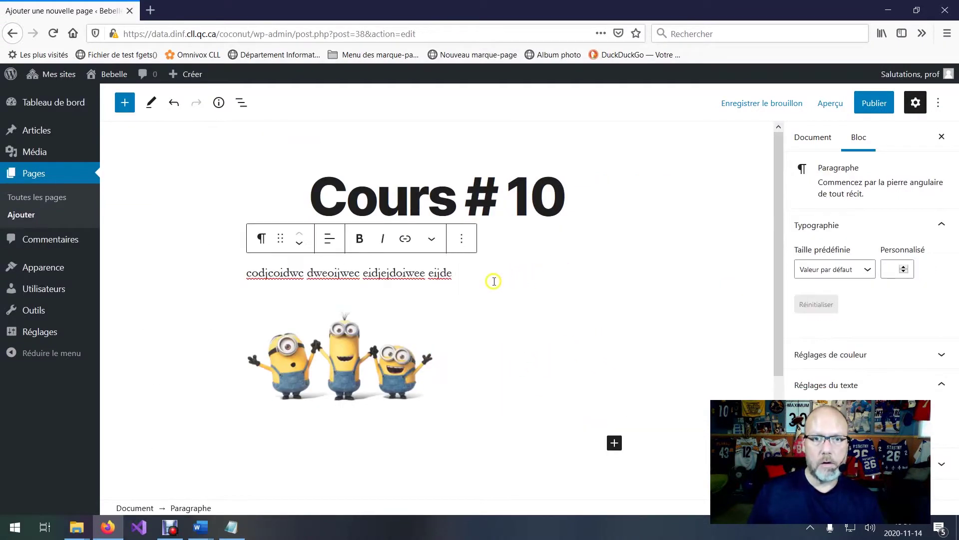
left_click(314, 416)
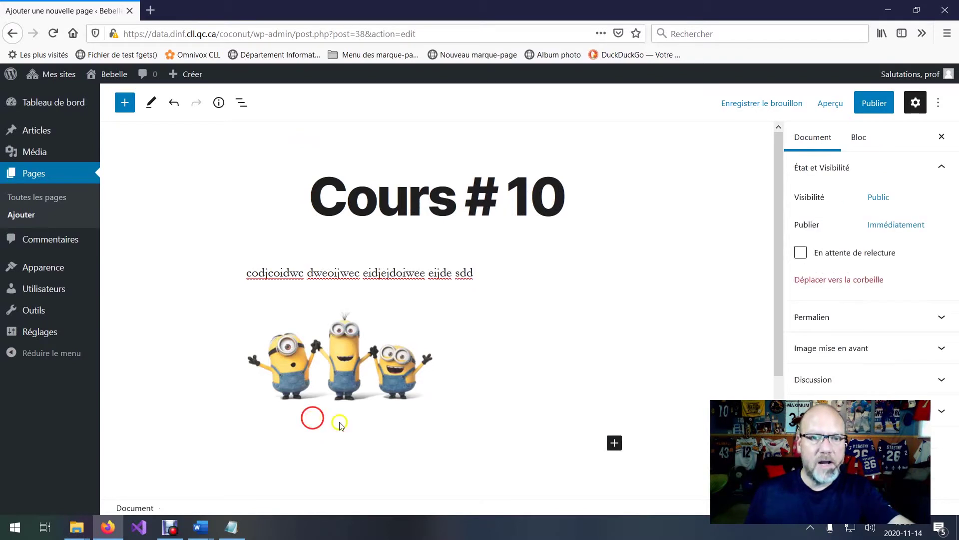
left_click(457, 386)
left_click(648, 405)
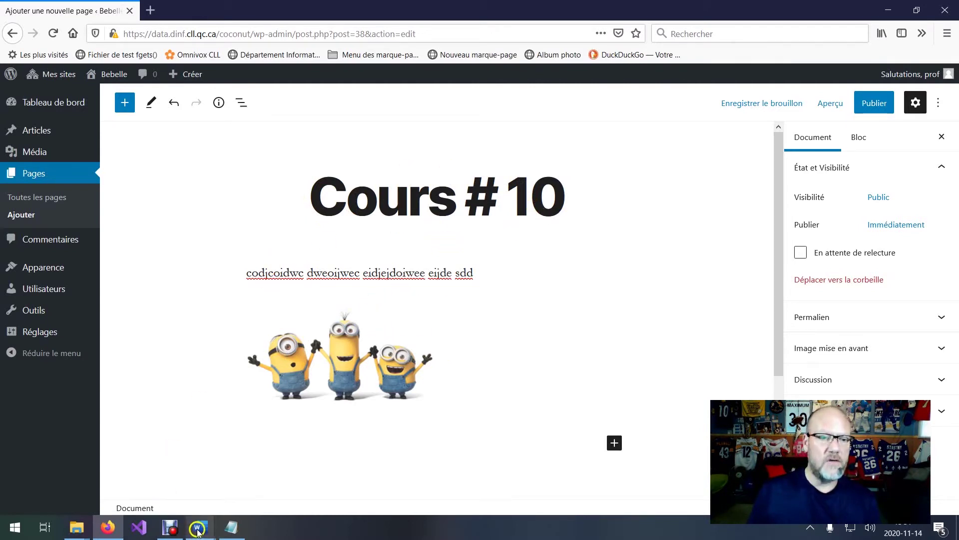
Switch to the Word course document and review it up to the section on the WordPress media library
mouse_move(201, 524)
left_click(210, 480)
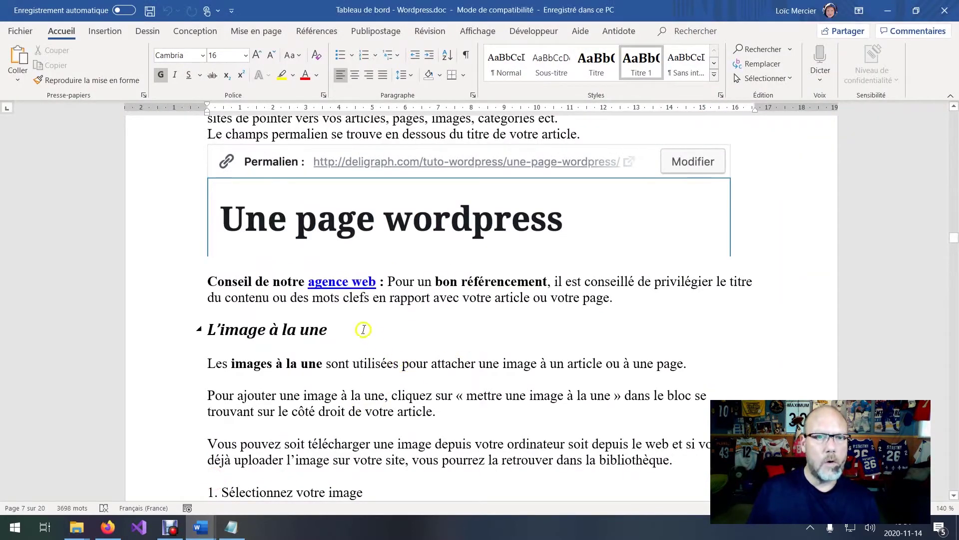
scroll(409, 389, "down", 10)
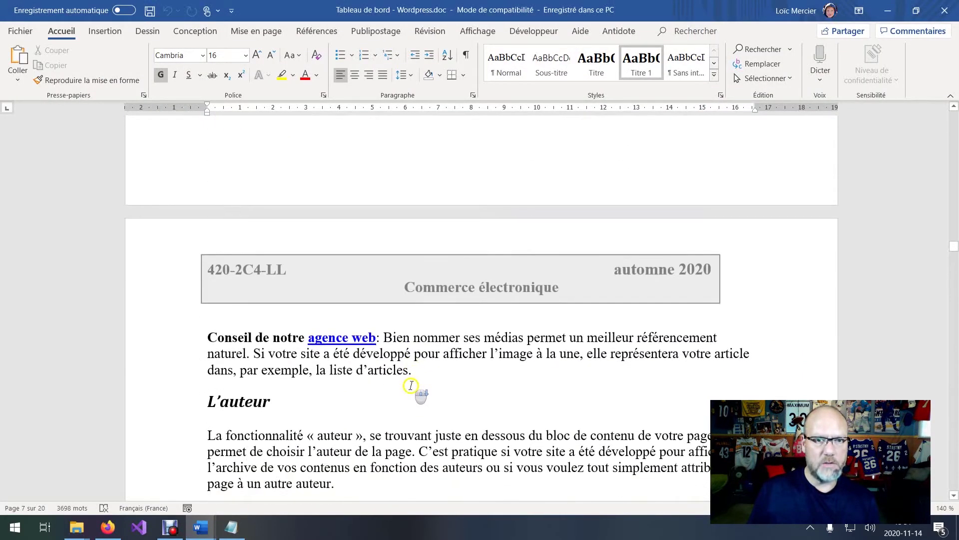
scroll(412, 385, "down", 10)
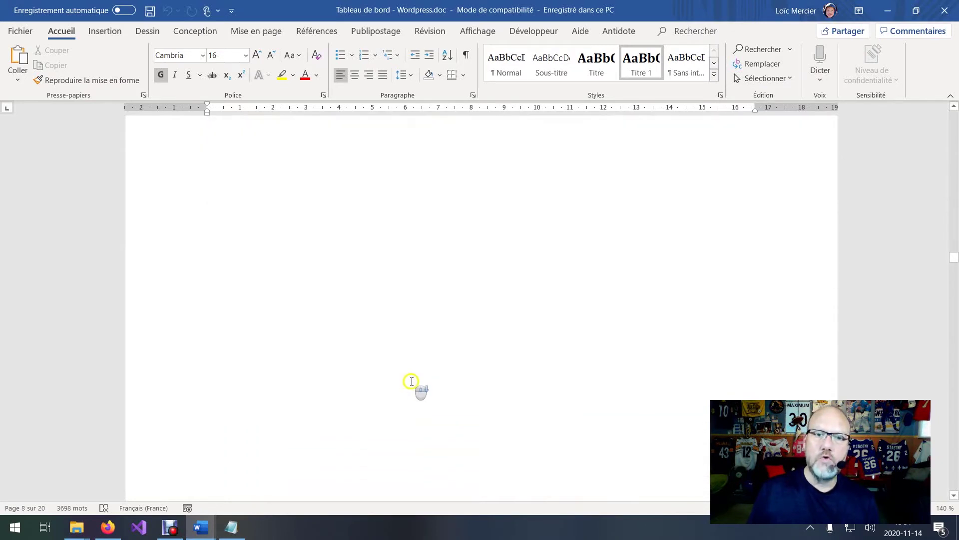
scroll(412, 381, "down", 5)
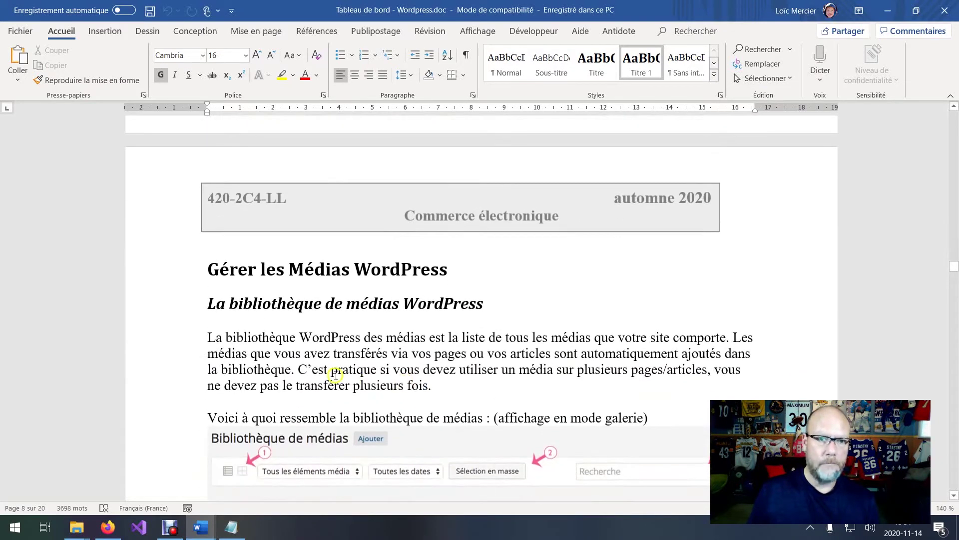
scroll(350, 350, "down", 5)
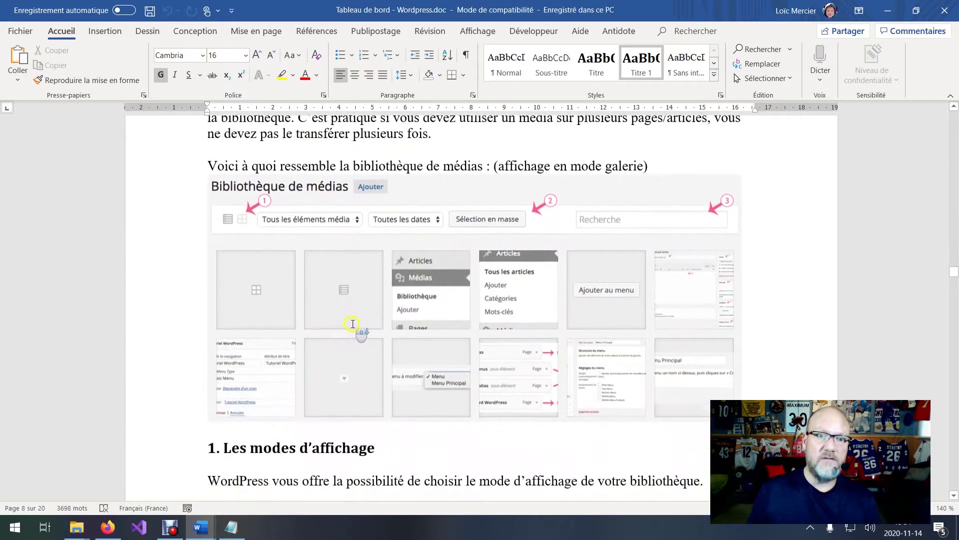
scroll(353, 324, "down", 2)
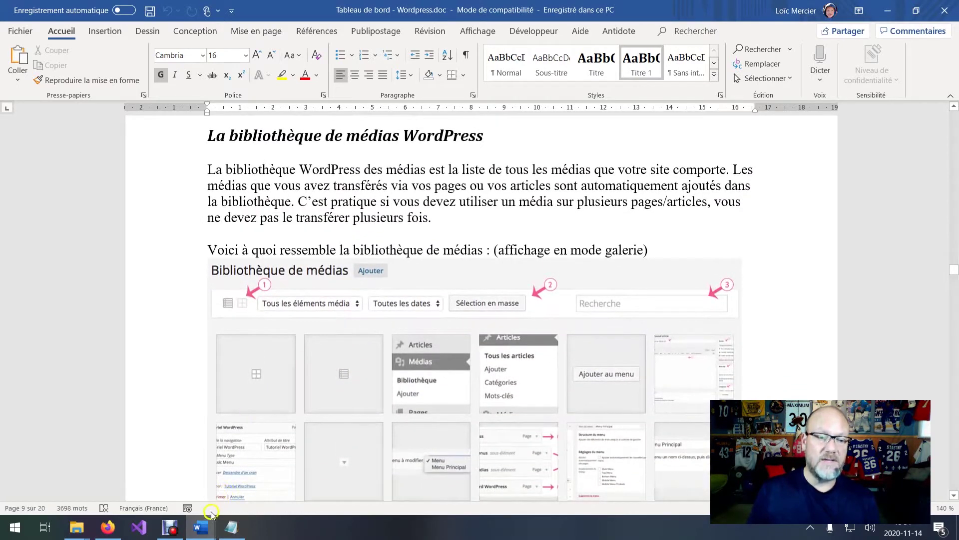
Switch back to Firefox and open the WordPress media library, leaving the page editor without saving
left_click(109, 528)
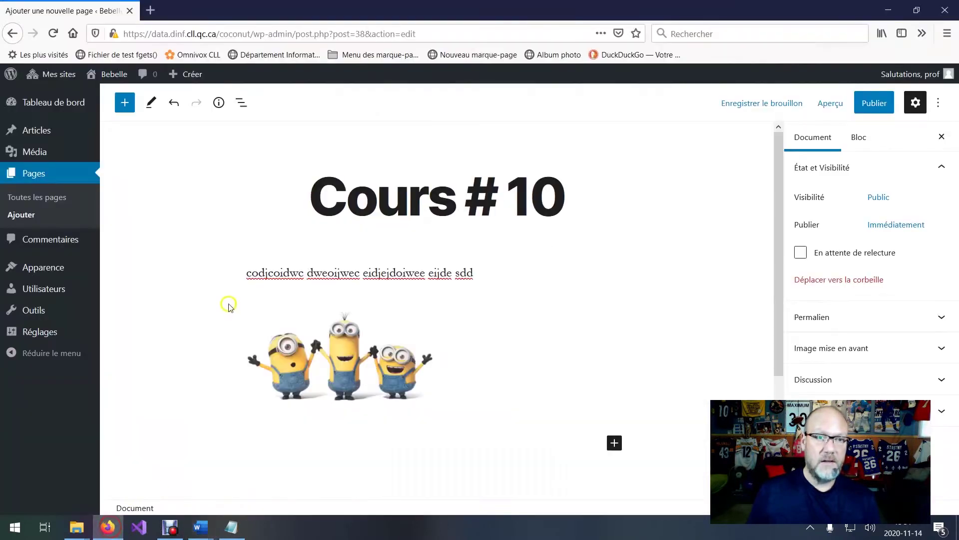
left_click(35, 153)
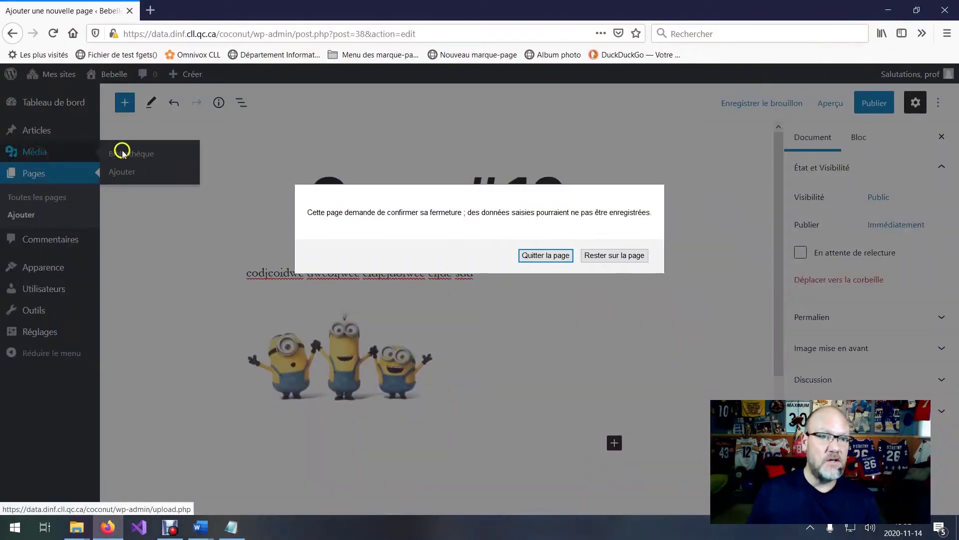
left_click(546, 255)
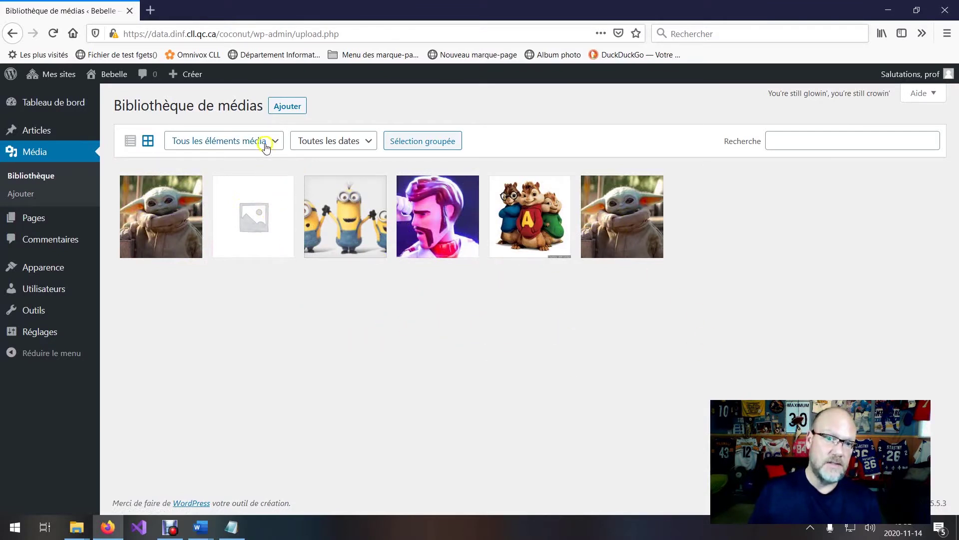
Upload the Captain America "fondue" PNG image from the Photos folder to the media library
left_click(289, 107)
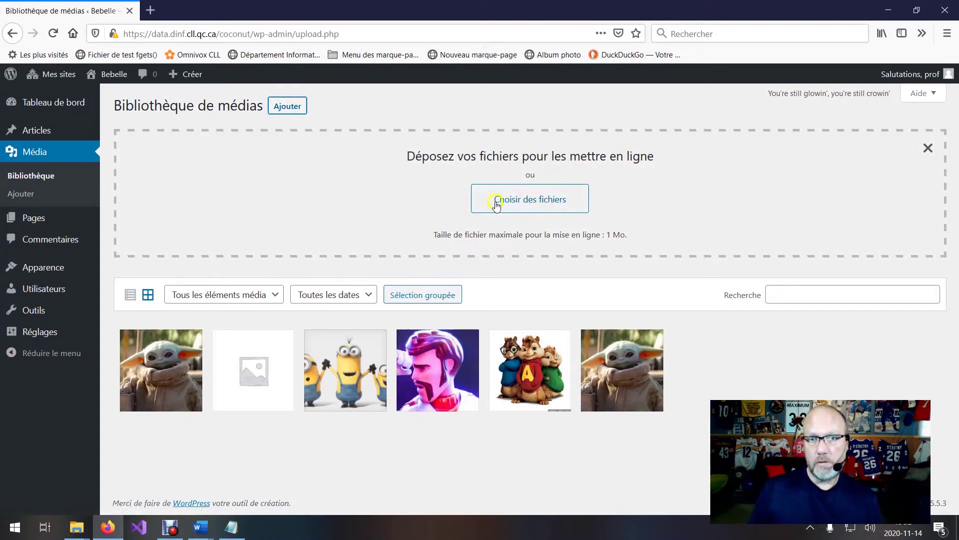
left_click(547, 203)
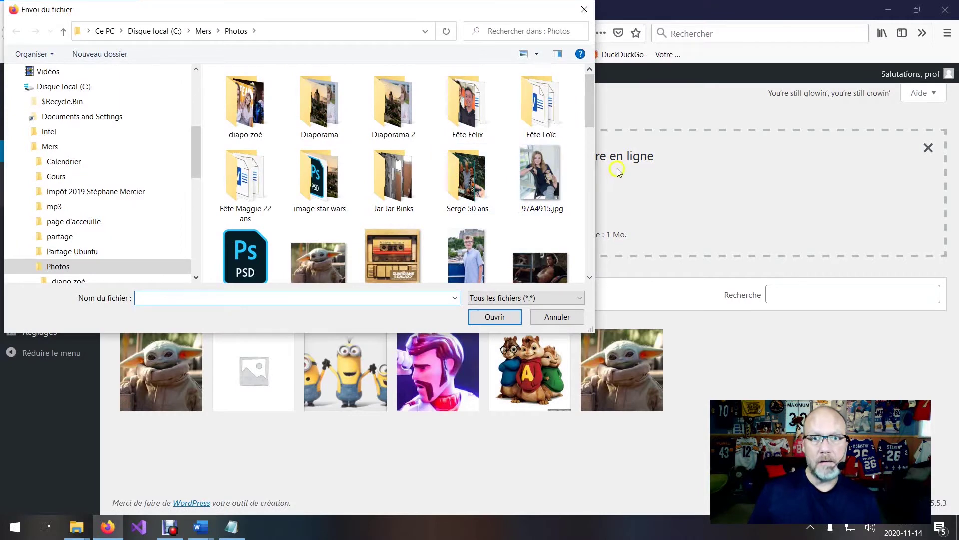
scroll(525, 170, "down", 5)
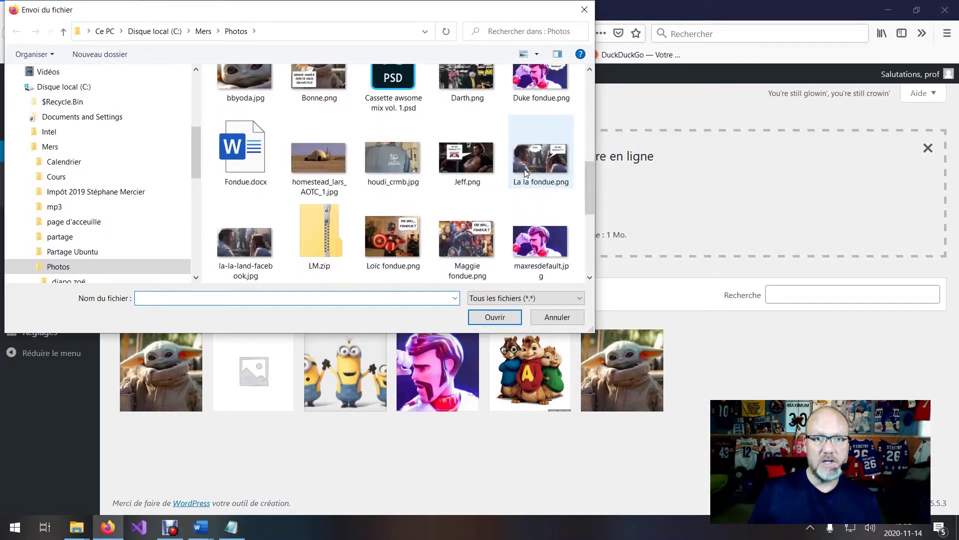
scroll(464, 172, "down", 1)
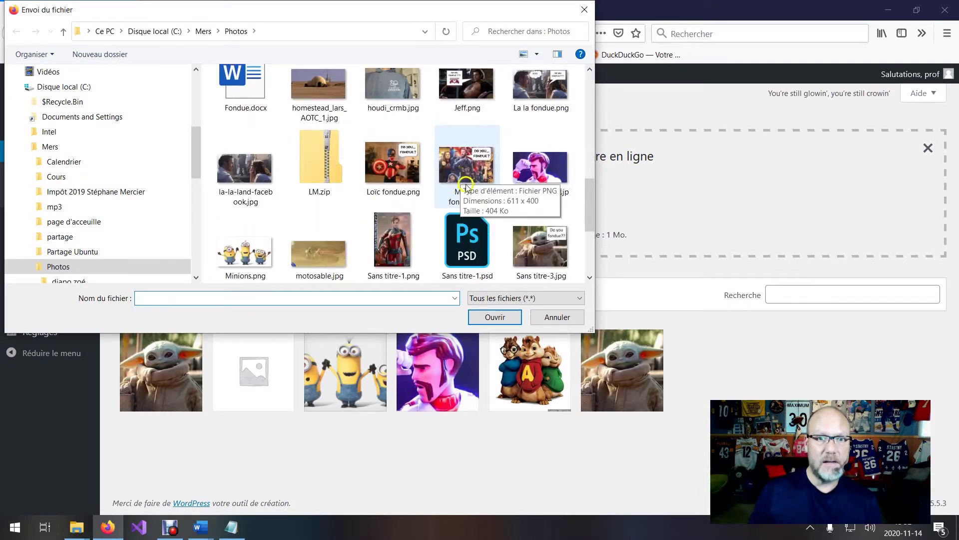
scroll(469, 190, "down", 2)
scroll(472, 210, "up", 2)
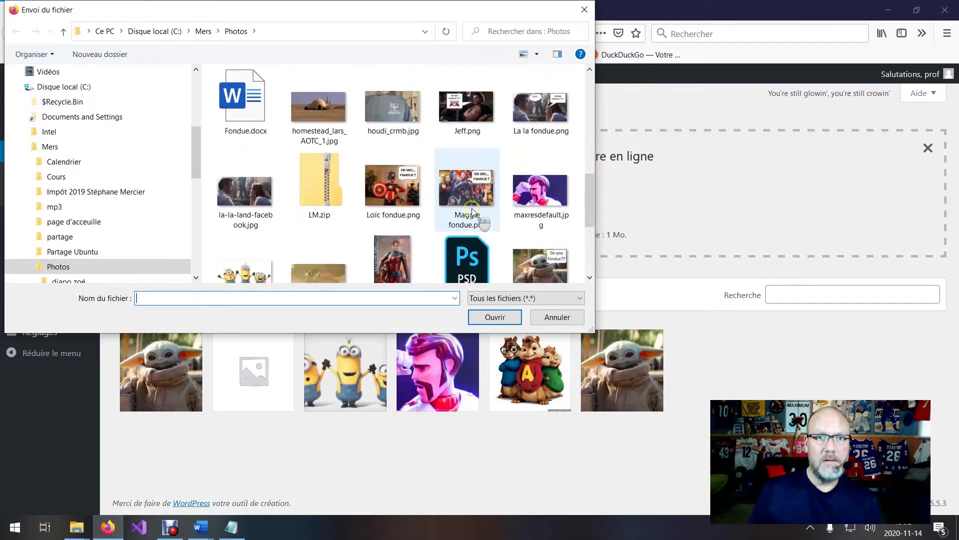
scroll(467, 195, "up", 2)
scroll(434, 209, "down", 1)
left_click(395, 237)
left_click(492, 316)
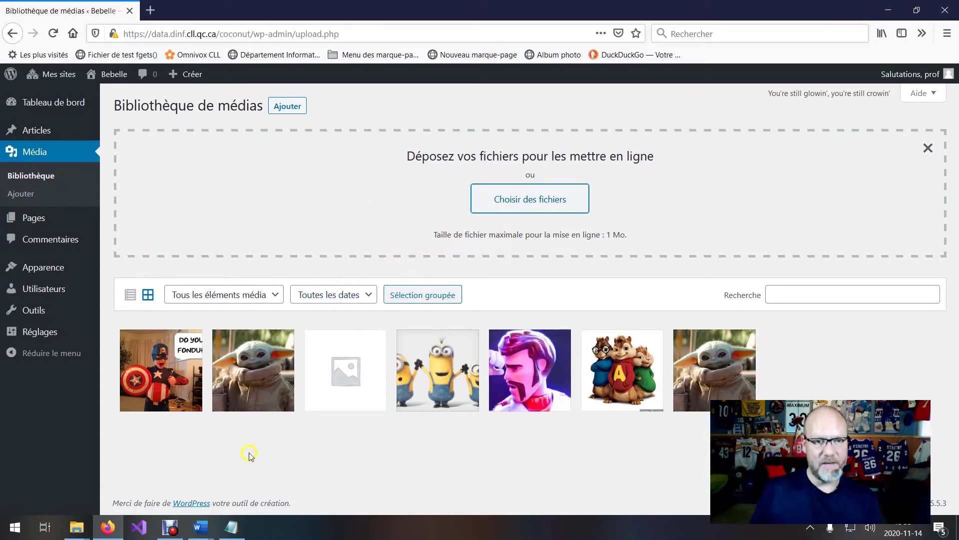
Switch to the Word course document and review the sections on filtering media, web image characteristics, and adding, describing and deleting media
left_click(202, 528)
left_click(203, 493)
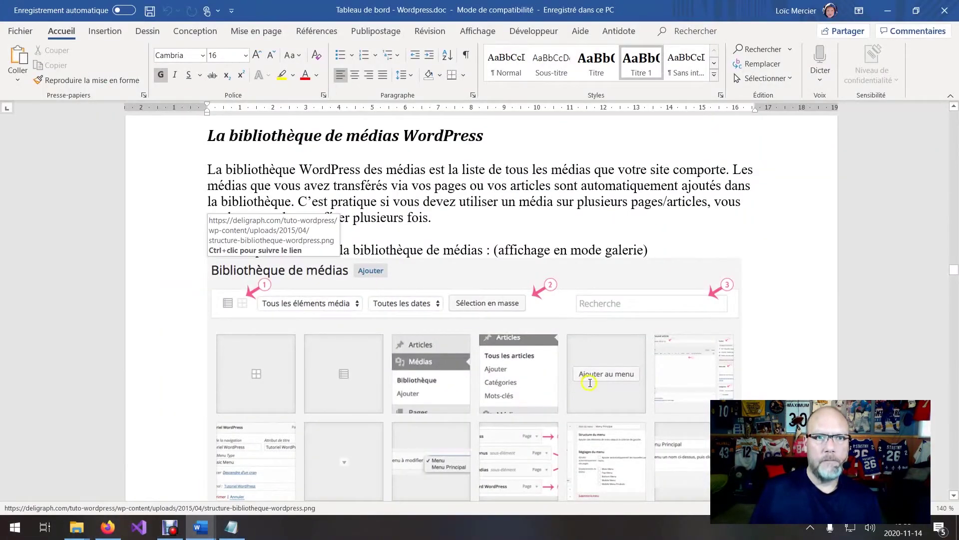
scroll(602, 374, "down", 3)
scroll(602, 374, "down", 10)
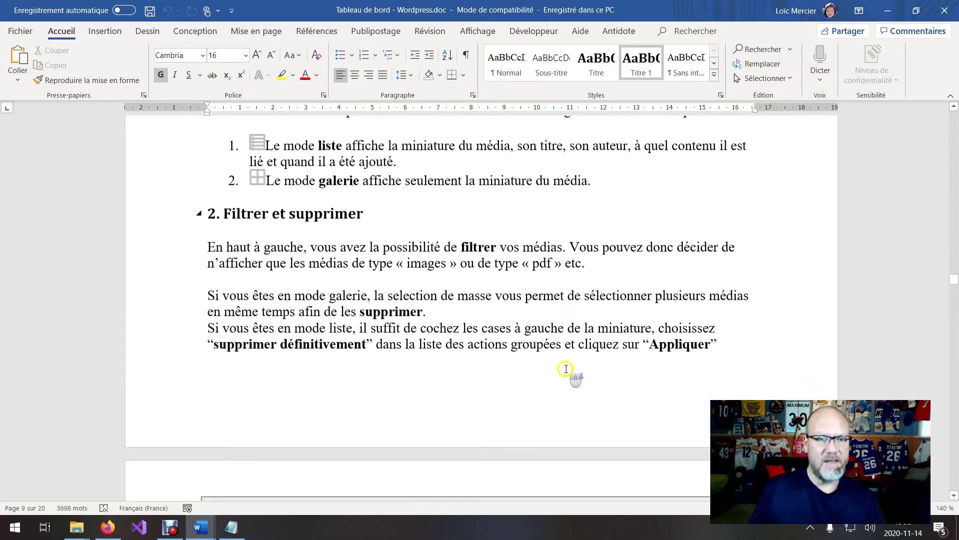
scroll(563, 369, "down", 6)
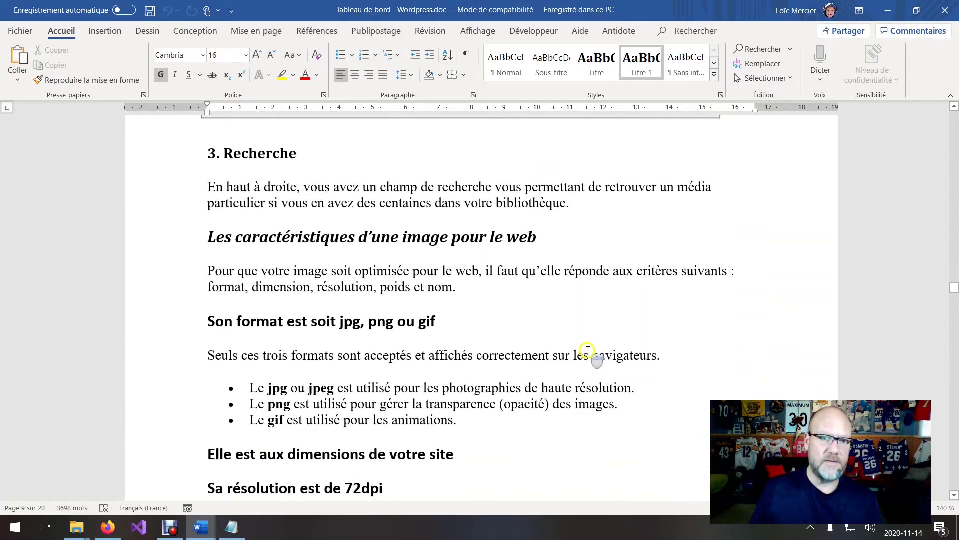
scroll(405, 300, "down", 4)
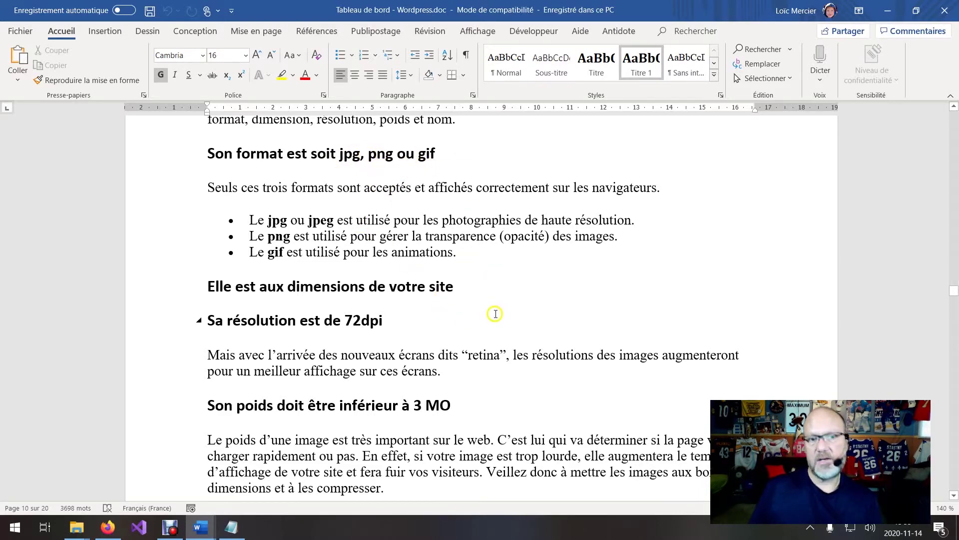
scroll(495, 313, "down", 5)
scroll(495, 313, "down", 11)
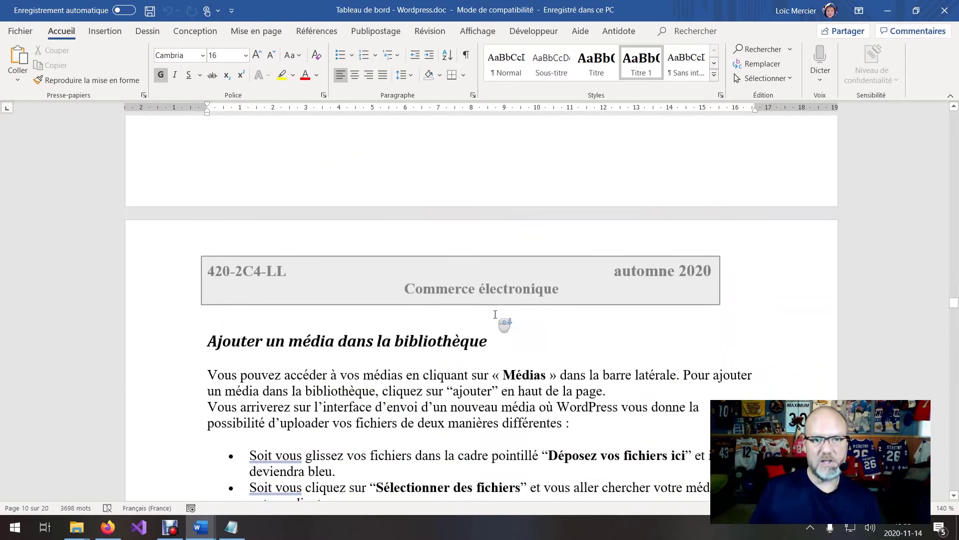
scroll(495, 314, "down", 14)
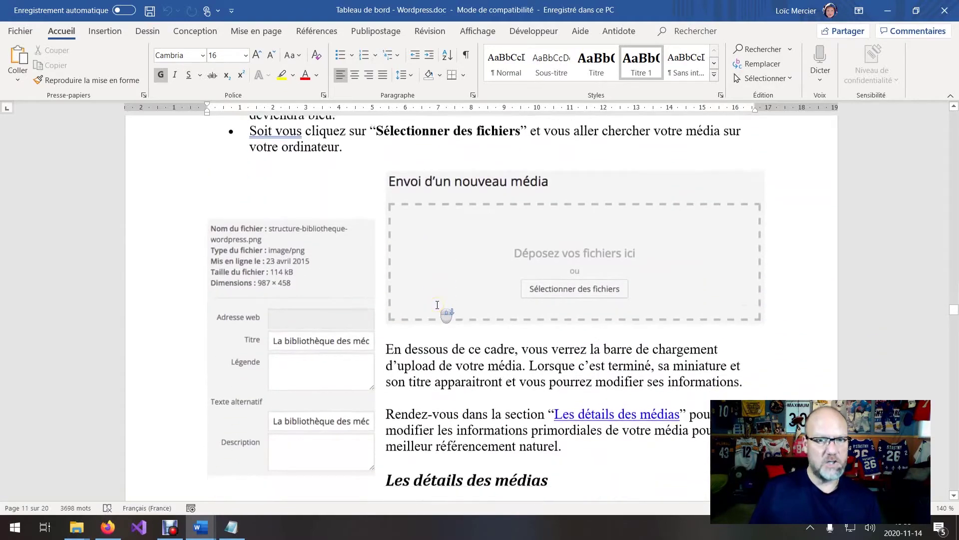
scroll(440, 303, "down", 15)
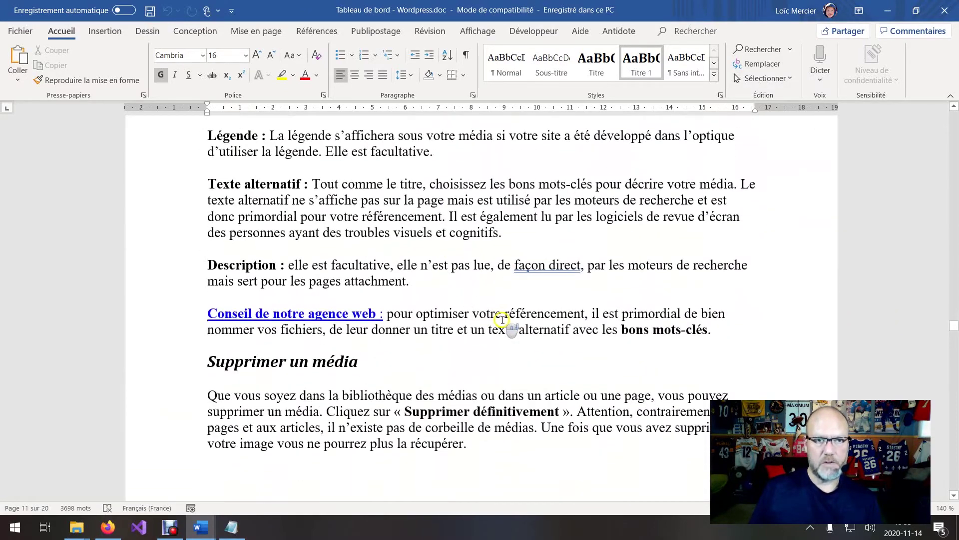
scroll(500, 317, "up", 4)
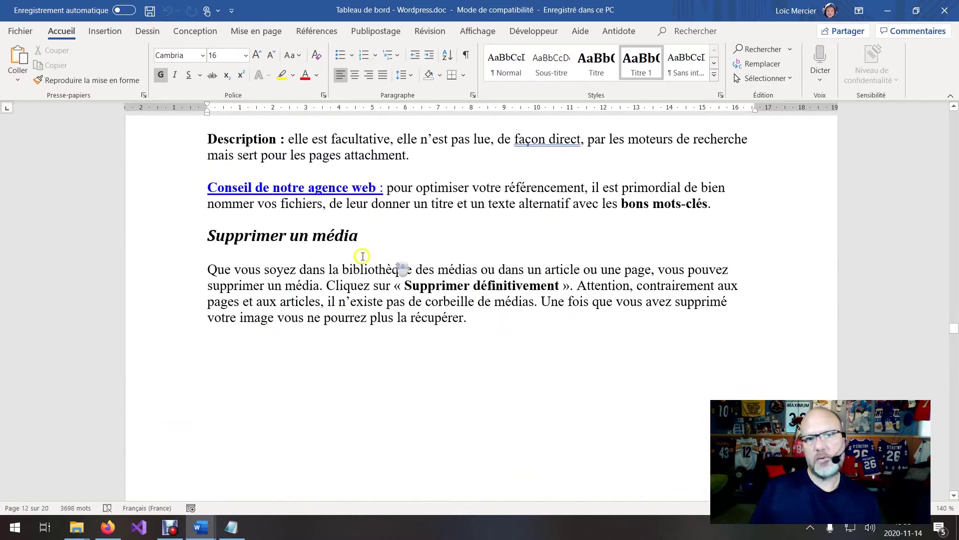
Read the course document's section on activating WordPress comments for a page or article
scroll(504, 356, "down", 10)
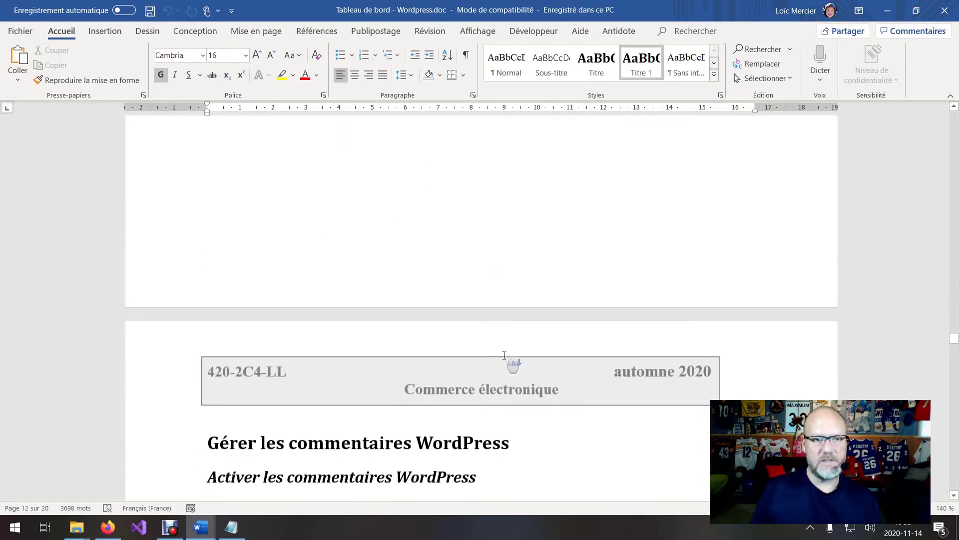
scroll(419, 268, "down", 2)
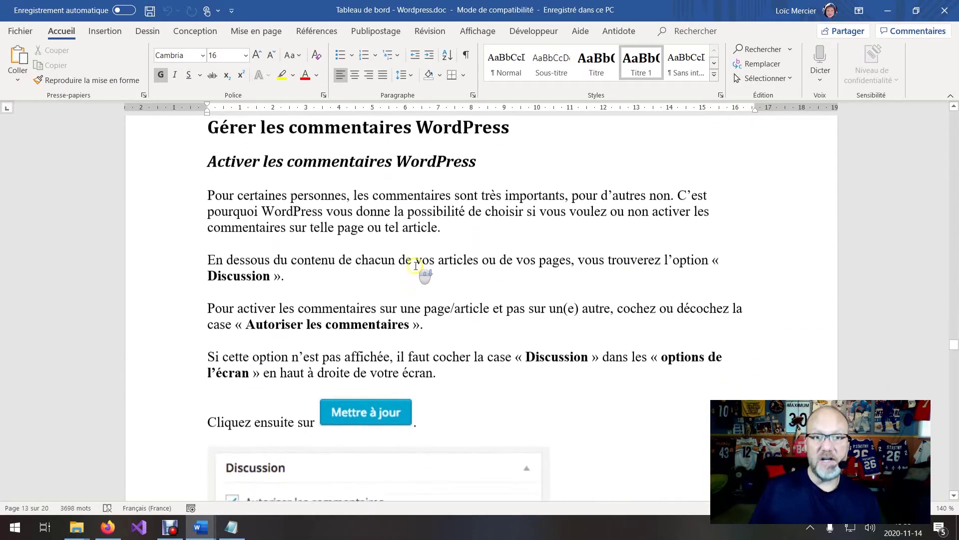
scroll(418, 267, "up", 1)
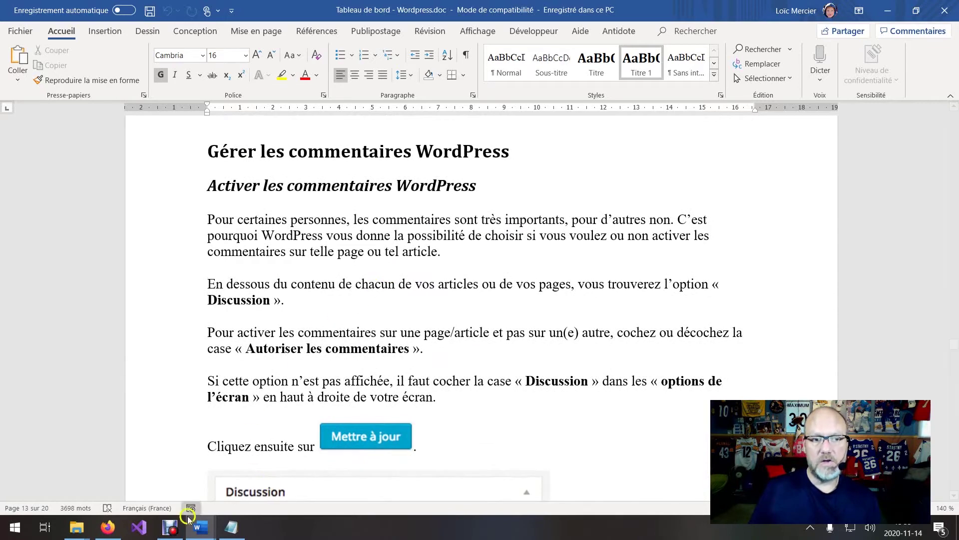
Switch back to Firefox and open the WordPress Commentaires screen to examine the list of comments
left_click(107, 528)
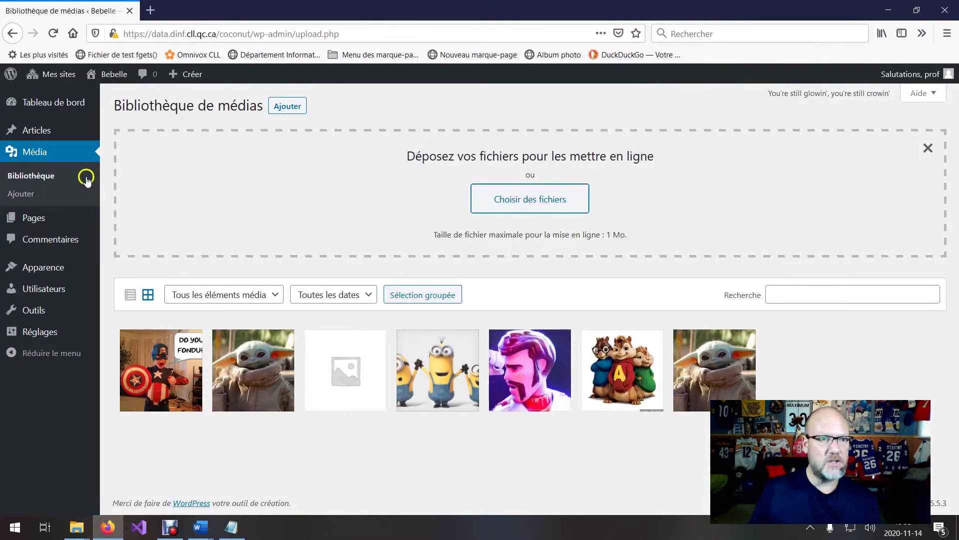
left_click(44, 242)
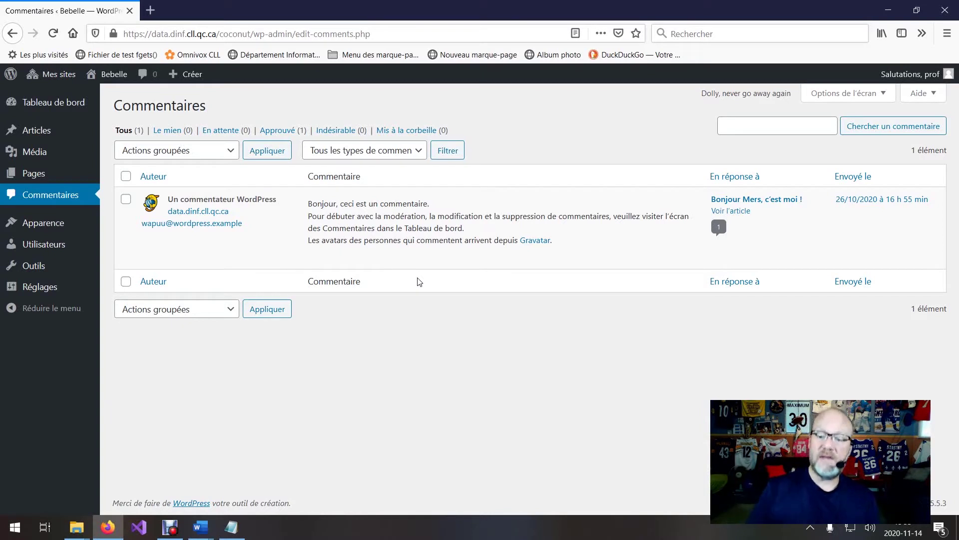
left_click(343, 268)
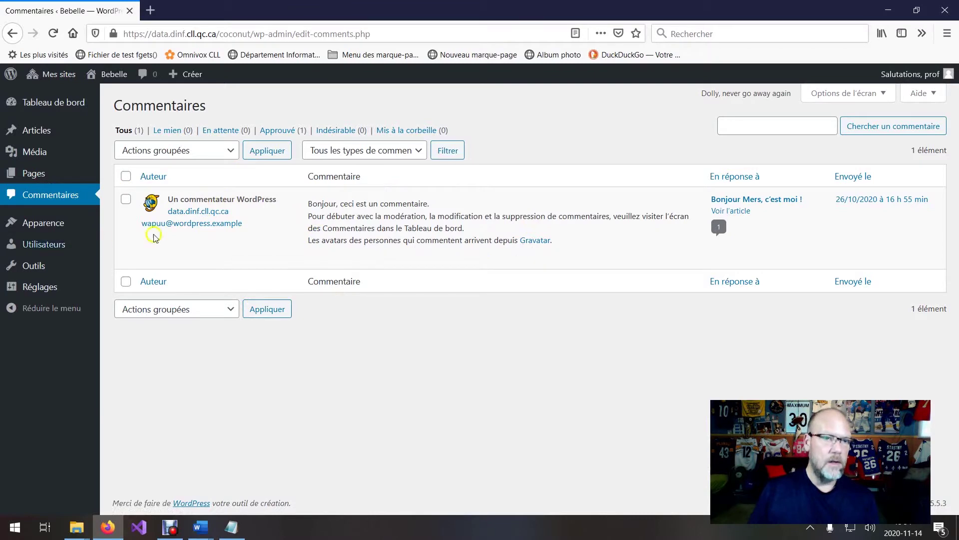
Switch to the Word course document and read the sections on managing comments, their four states, and the comment configuration
mouse_move(195, 533)
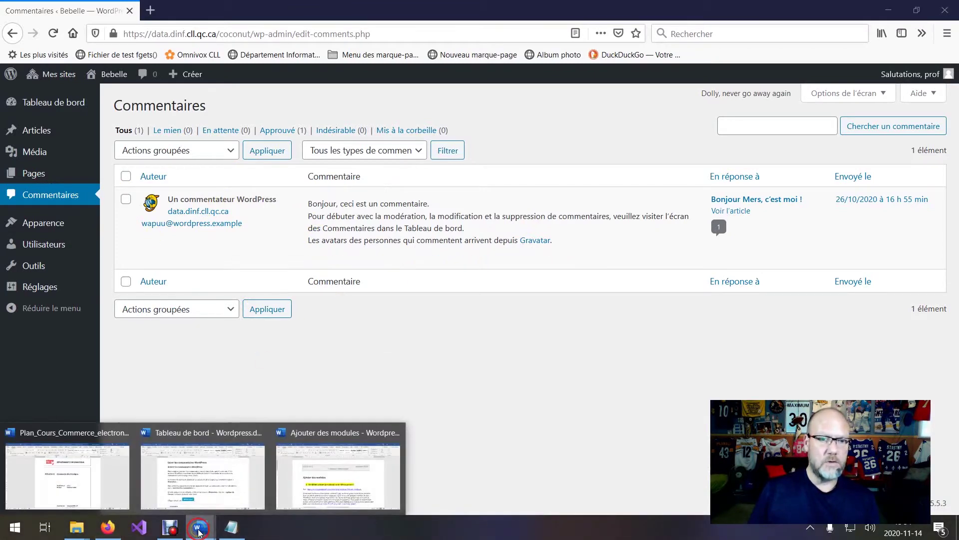
mouse_move(332, 465)
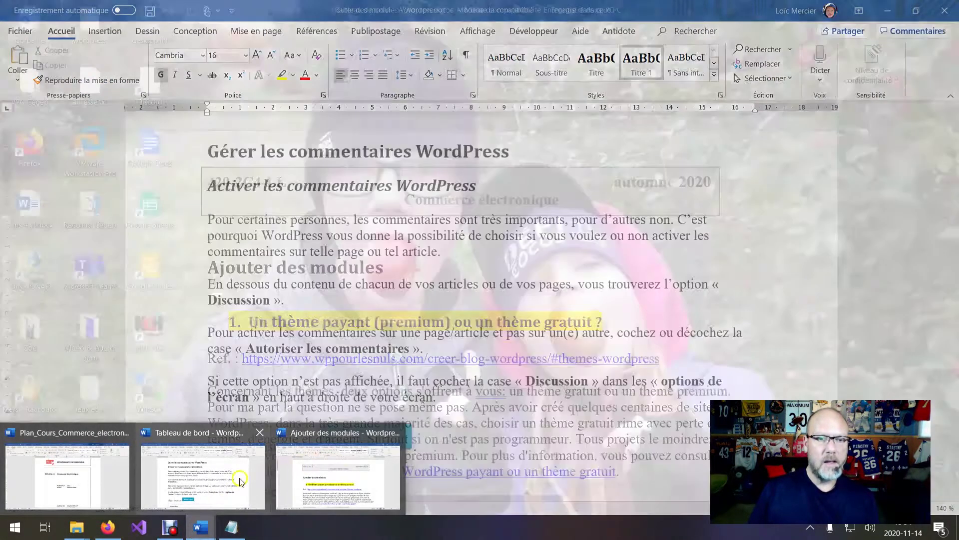
left_click(229, 475)
scroll(340, 325, "down", 3)
scroll(353, 360, "down", 10)
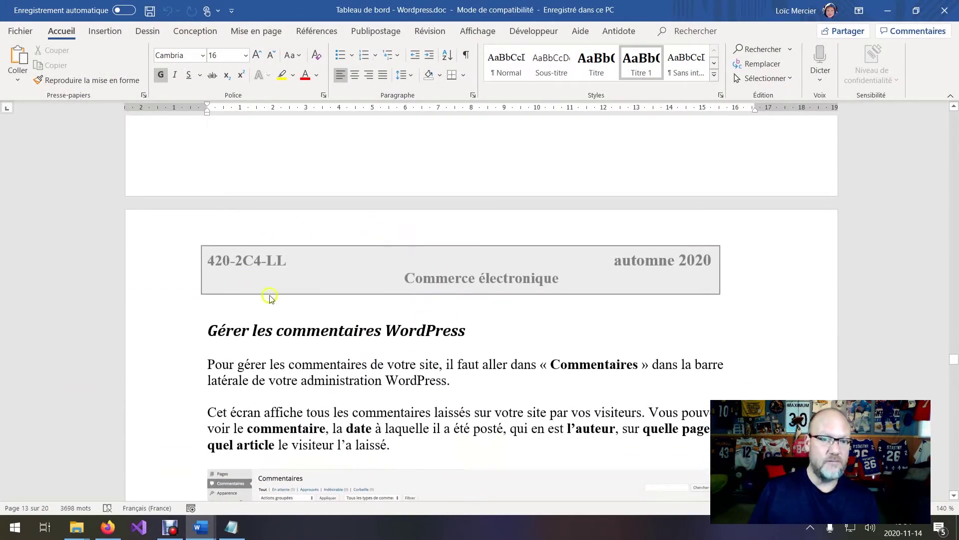
scroll(445, 326, "down", 9)
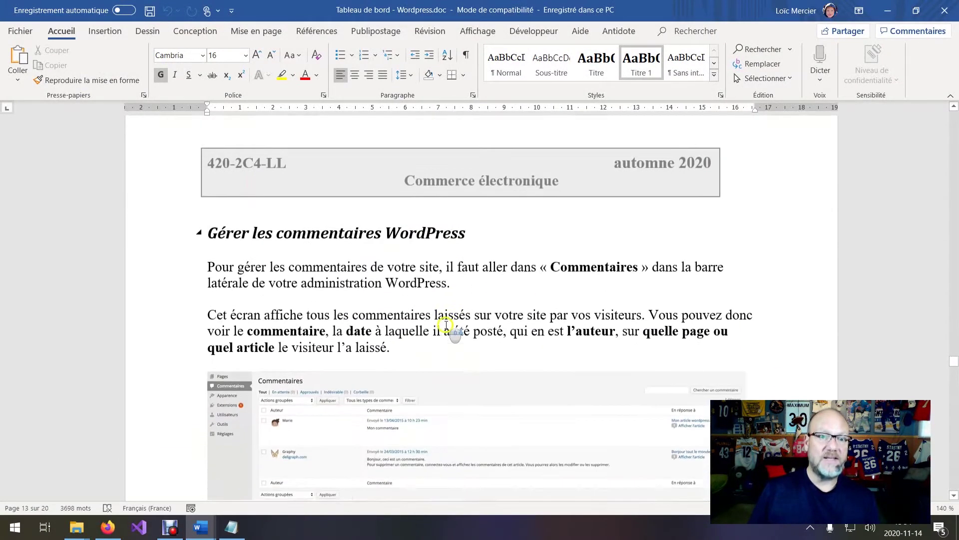
scroll(443, 325, "up", 4)
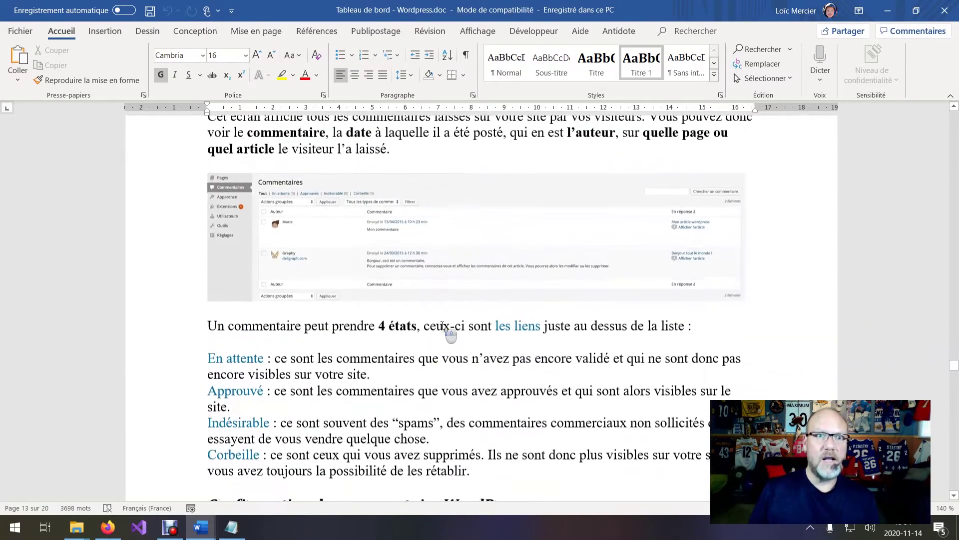
scroll(403, 307, "down", 4)
scroll(412, 299, "down", 8)
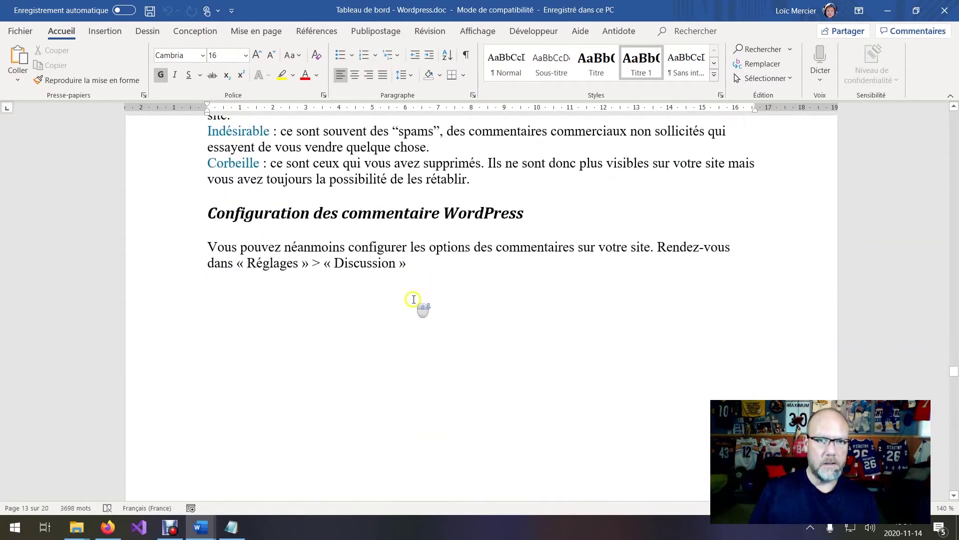
scroll(434, 320, "down", 5)
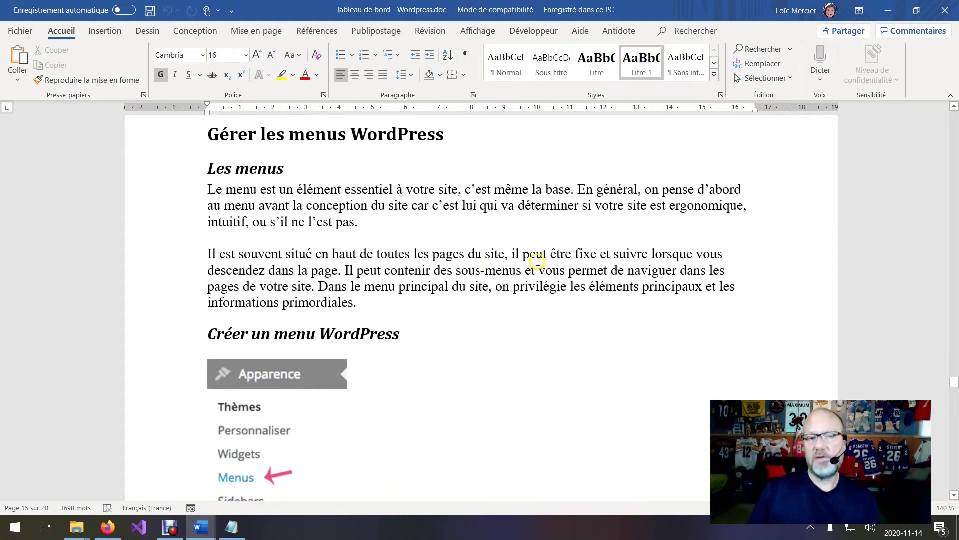
Read the course document's sections on WordPress menus: creating a menu, organising its levels, and placing items as sub-menus
scroll(505, 274, "down", 2)
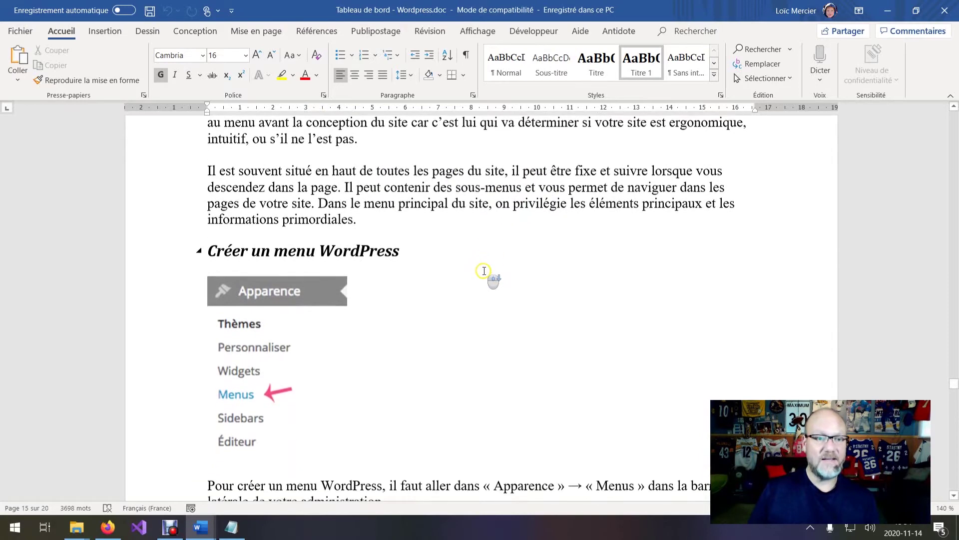
scroll(467, 259, "down", 6)
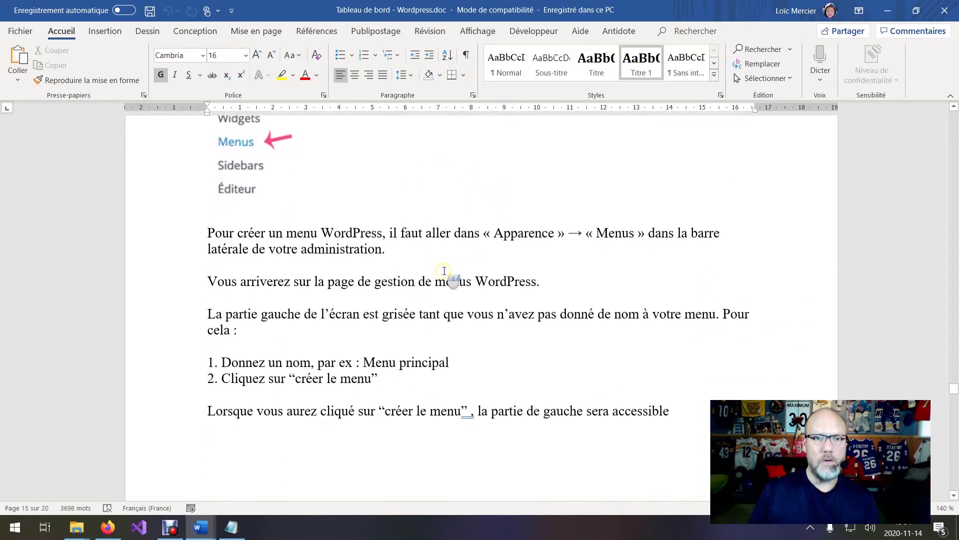
scroll(444, 267, "down", 7)
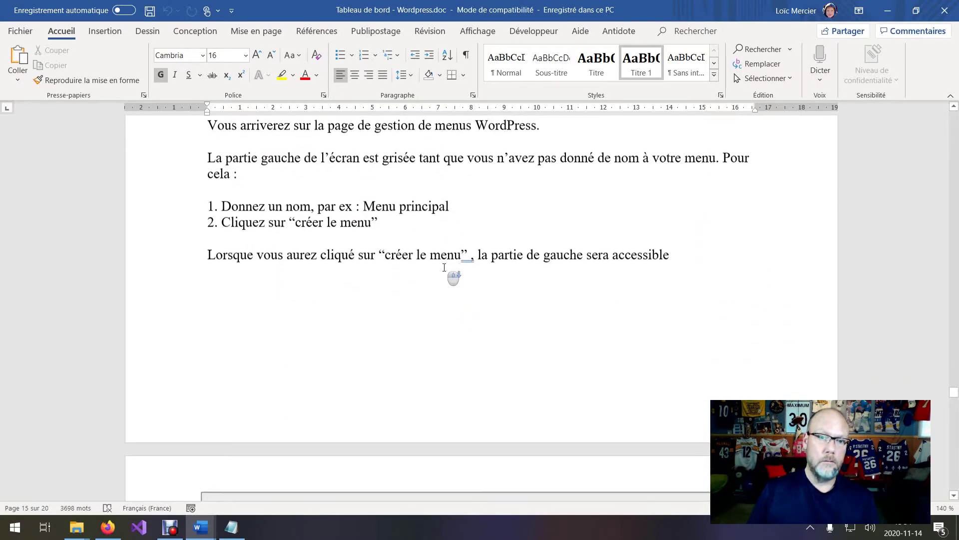
scroll(444, 267, "down", 7)
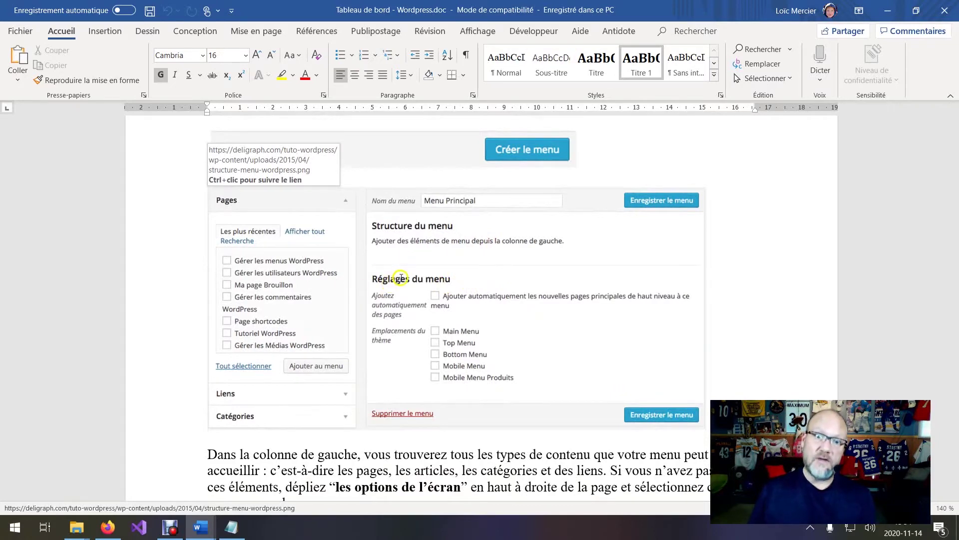
scroll(410, 277, "down", 1)
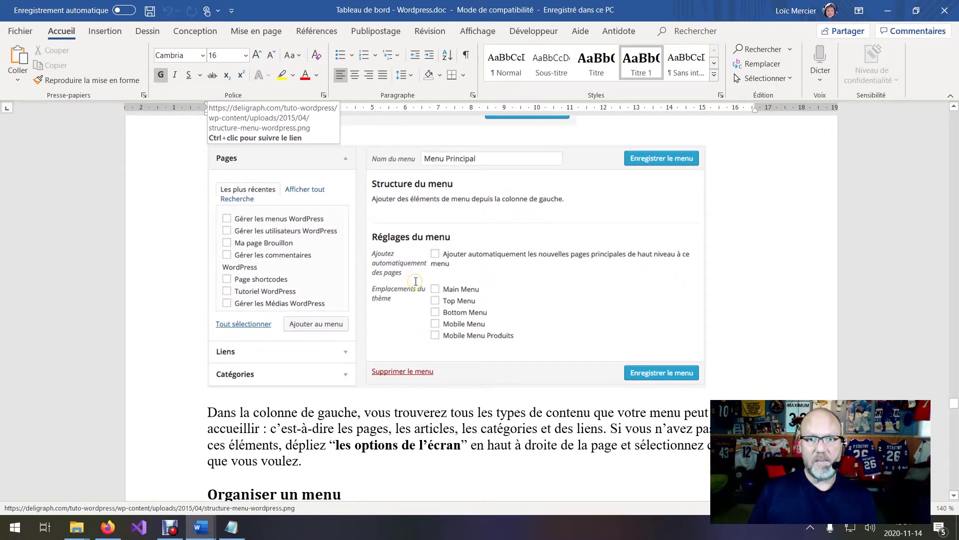
scroll(417, 283, "down", 3)
scroll(417, 282, "down", 12)
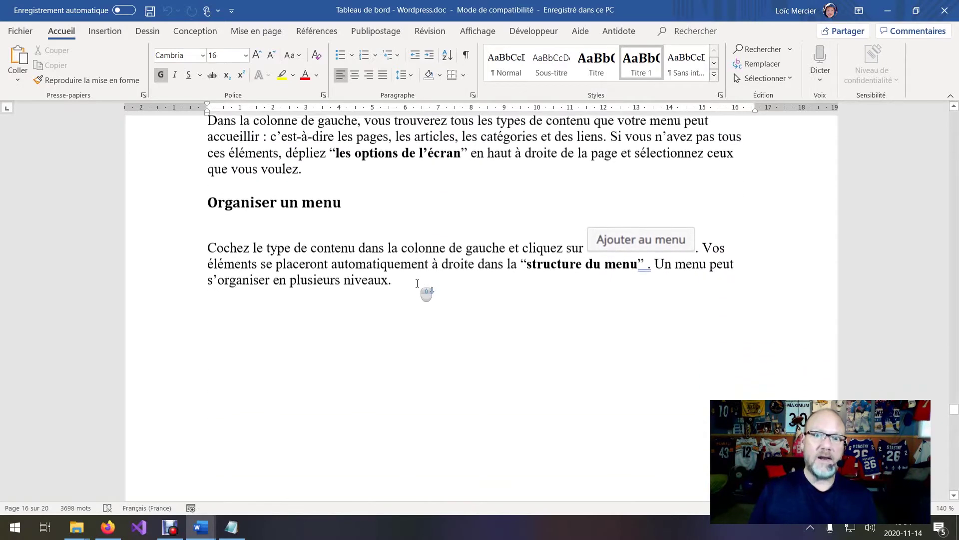
scroll(418, 283, "down", 3)
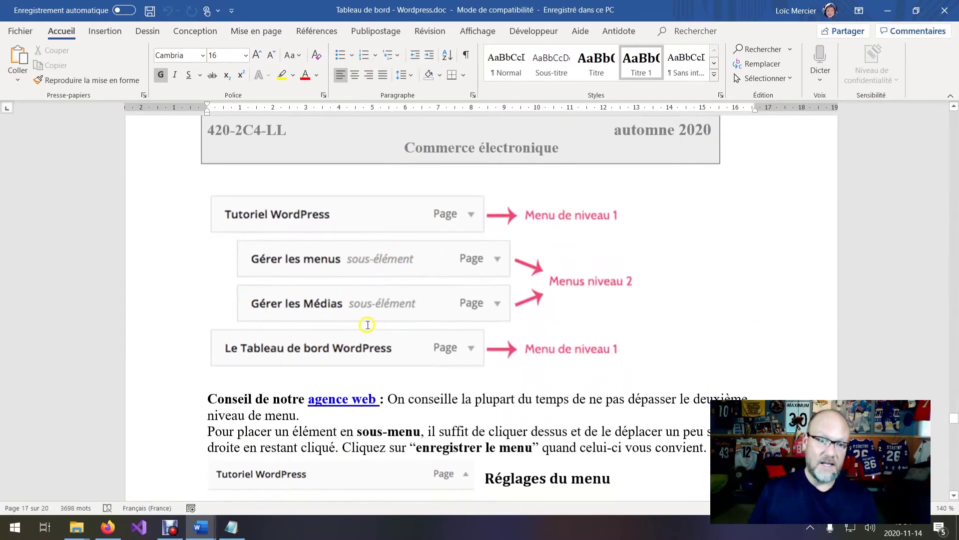
scroll(435, 284, "down", 3)
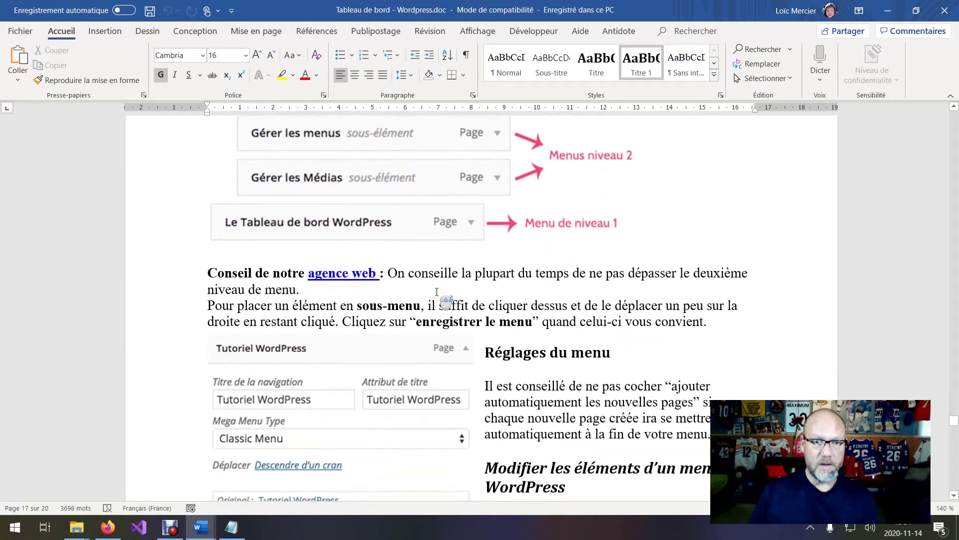
Switch back to Firefox, open the draft page "Cours # 10" for editing and restore its browser backup
left_click(108, 527)
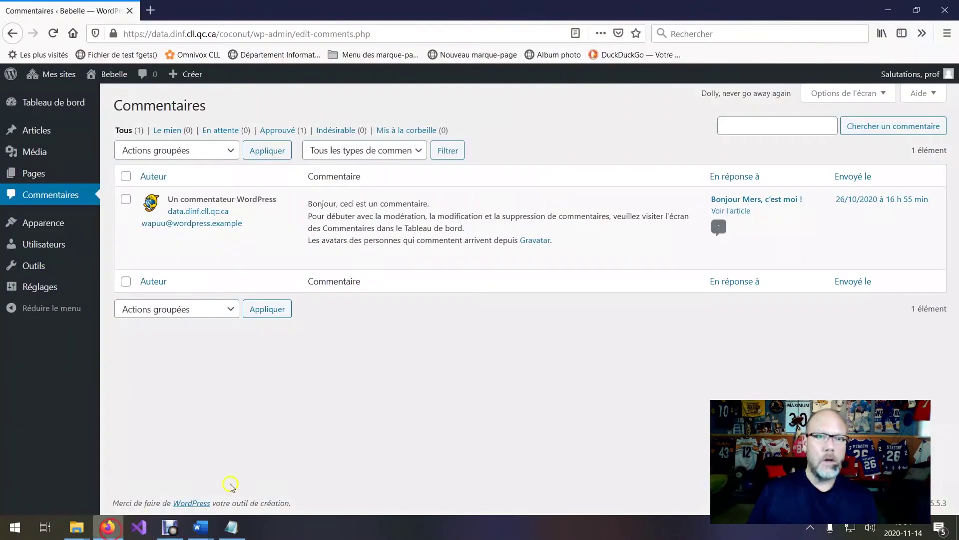
left_click(34, 176)
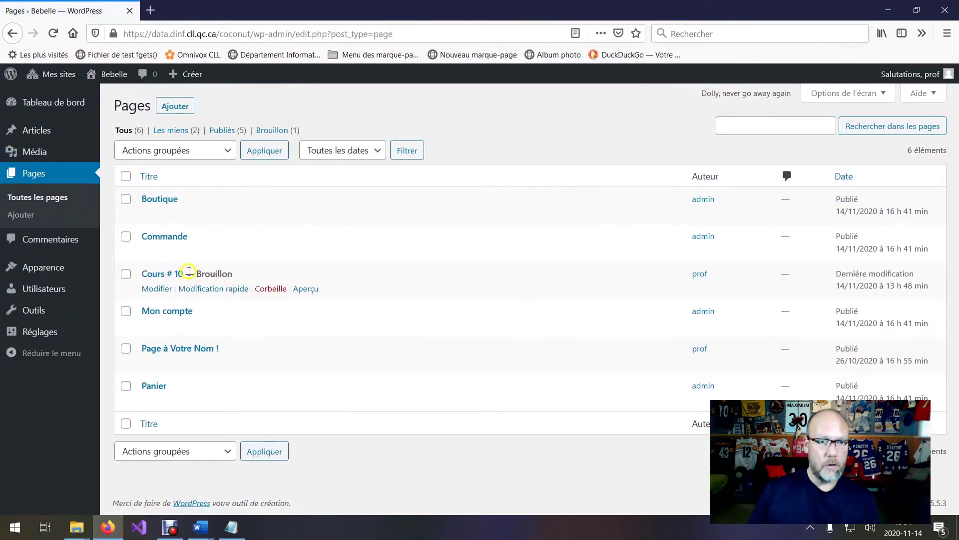
left_click(156, 288)
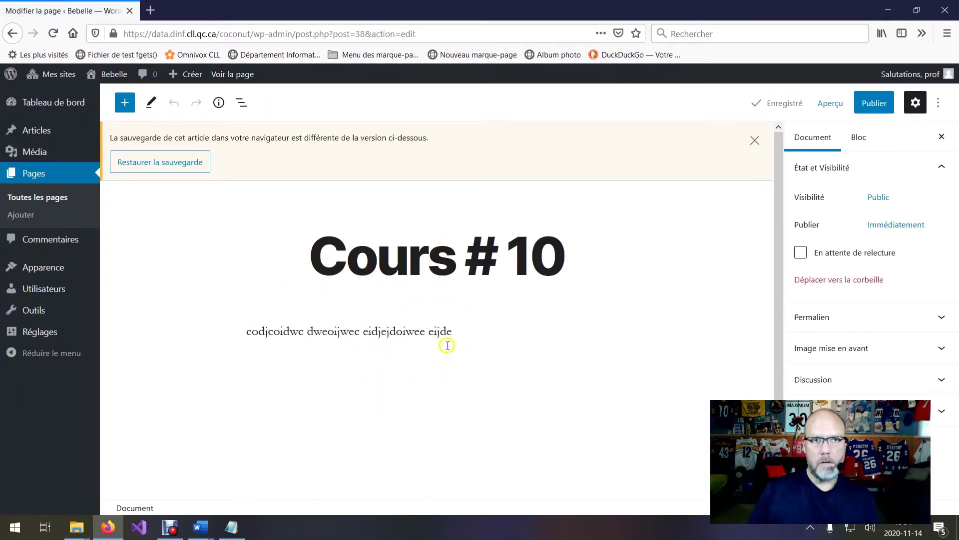
left_click(148, 162)
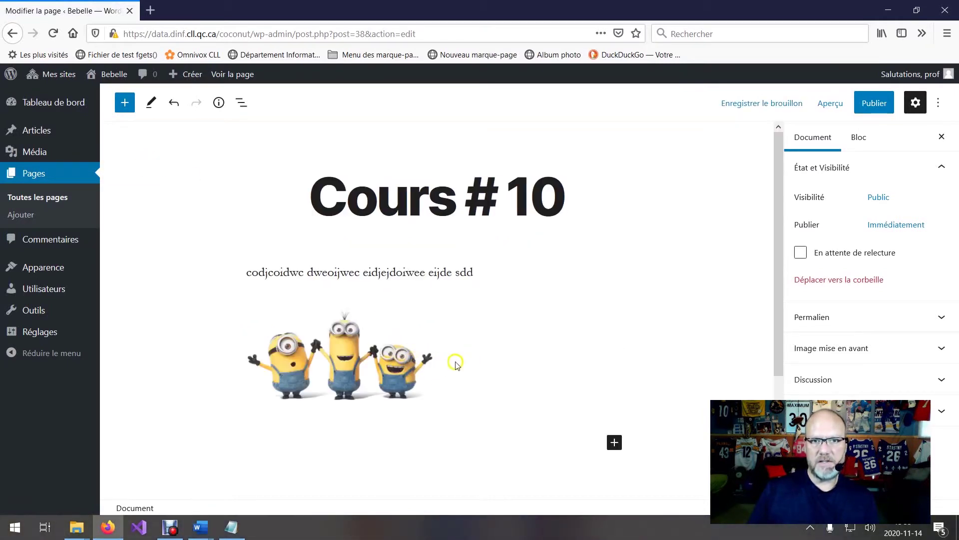
Publish the "Cours # 10" page with public visibility and immediate publication
left_click(871, 106)
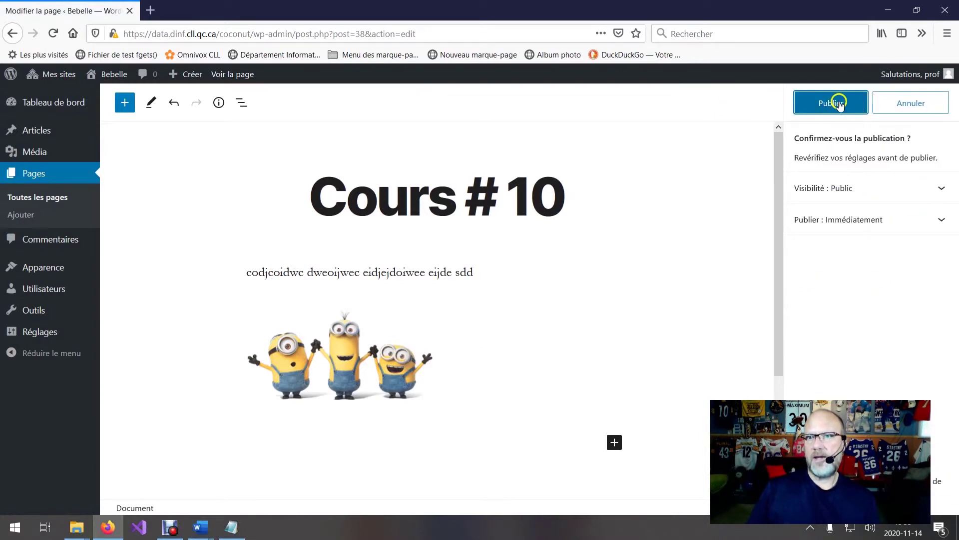
left_click(817, 195)
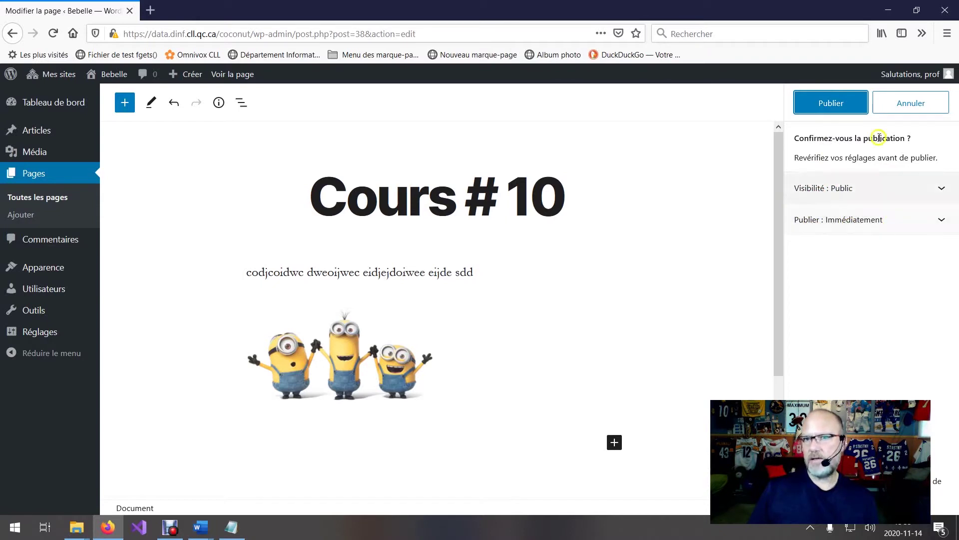
left_click(848, 105)
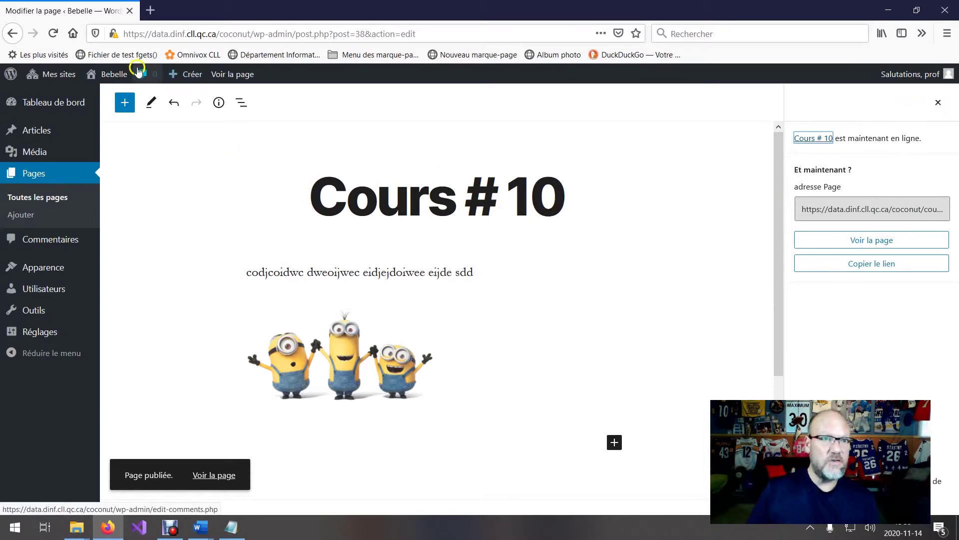
View the Bebelle site's home page and check its navigation entries Non classé and Boutique
left_click(115, 76)
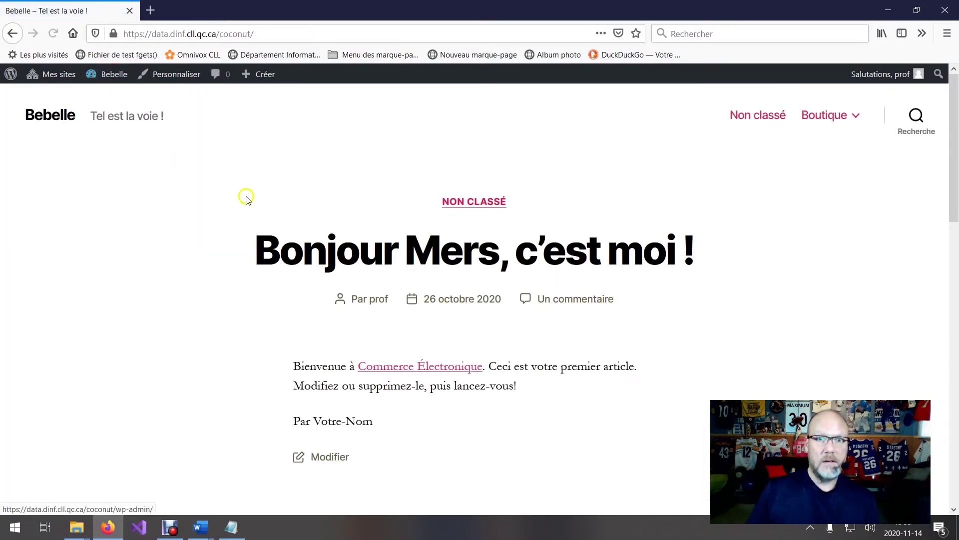
scroll(484, 282, "down", 3)
scroll(484, 286, "down", 2)
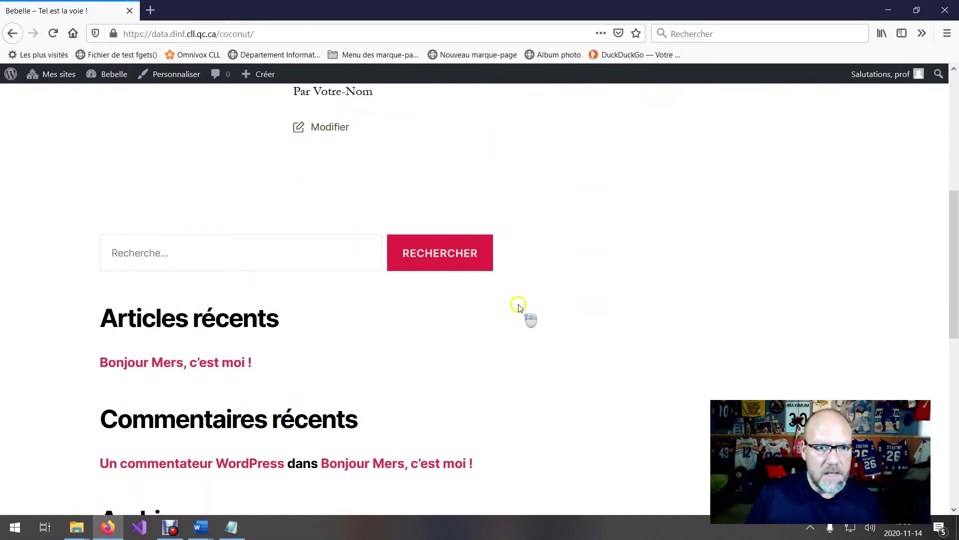
scroll(520, 310, "up", 6)
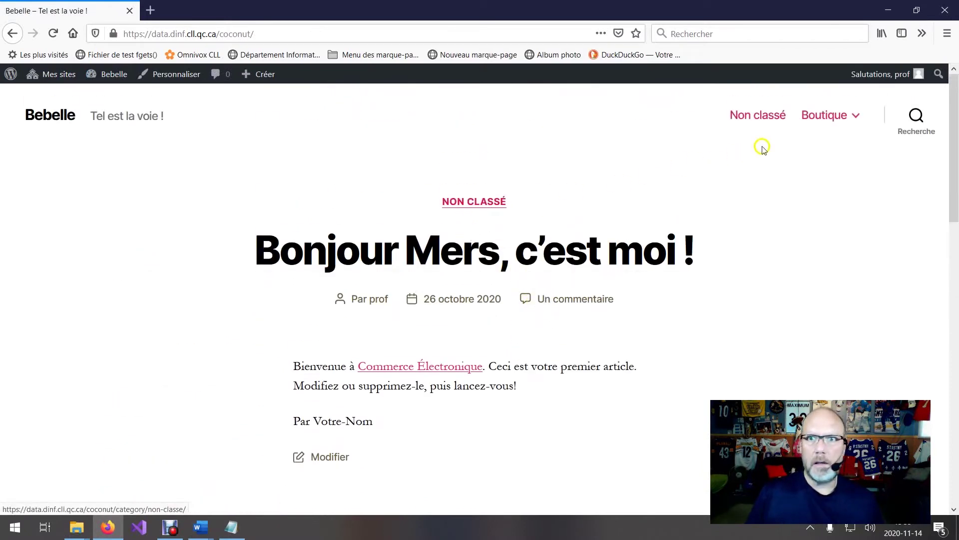
left_click(758, 118)
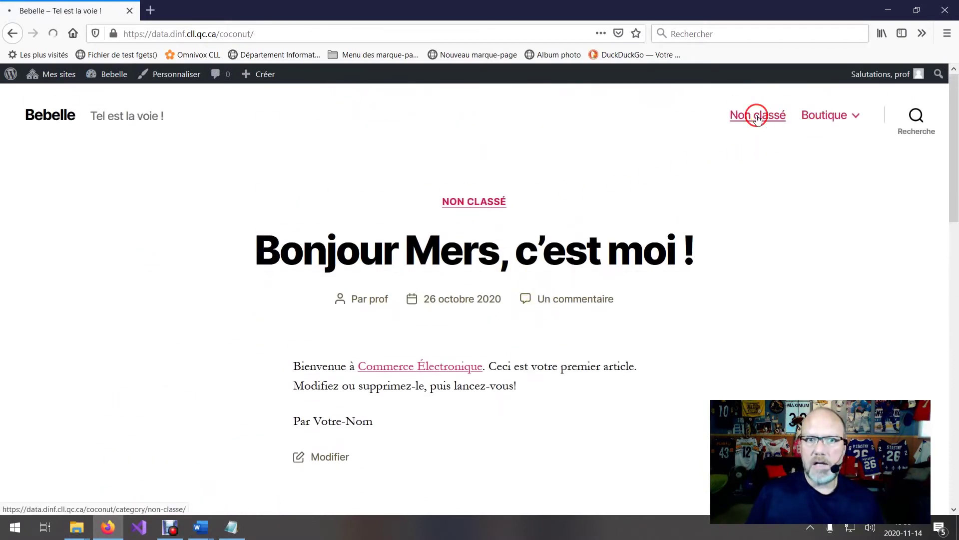
left_click(821, 114)
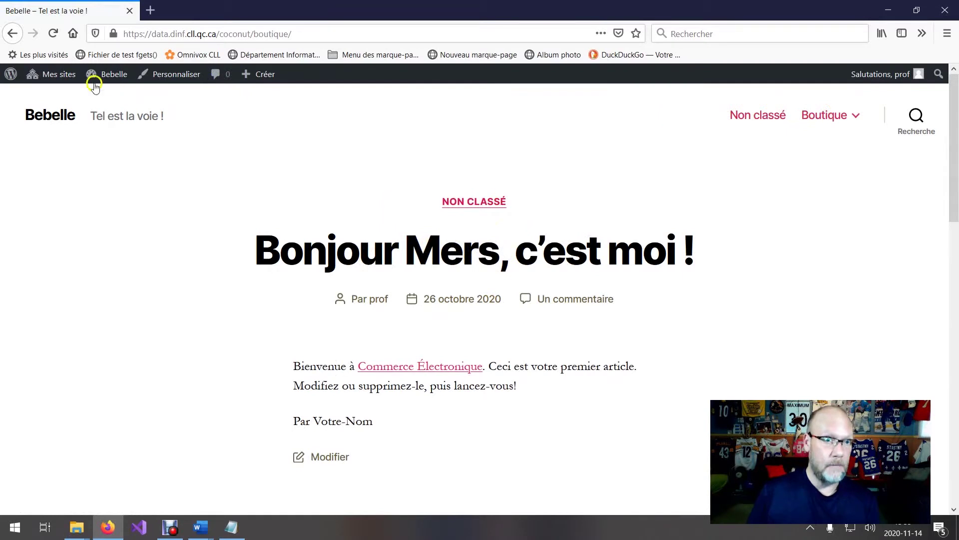
Return to the WordPress administration and open the site's Menus management screen
mouse_move(10, 76)
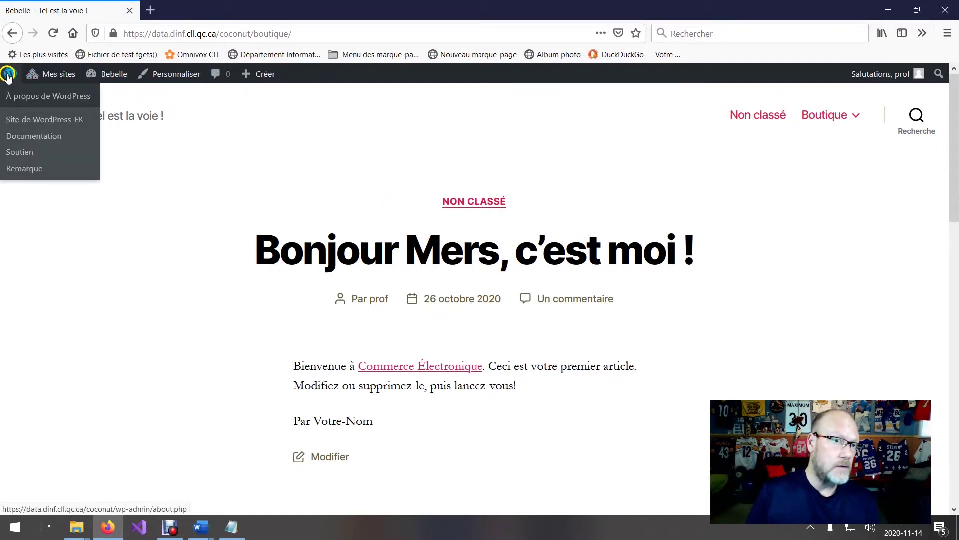
left_click(11, 75)
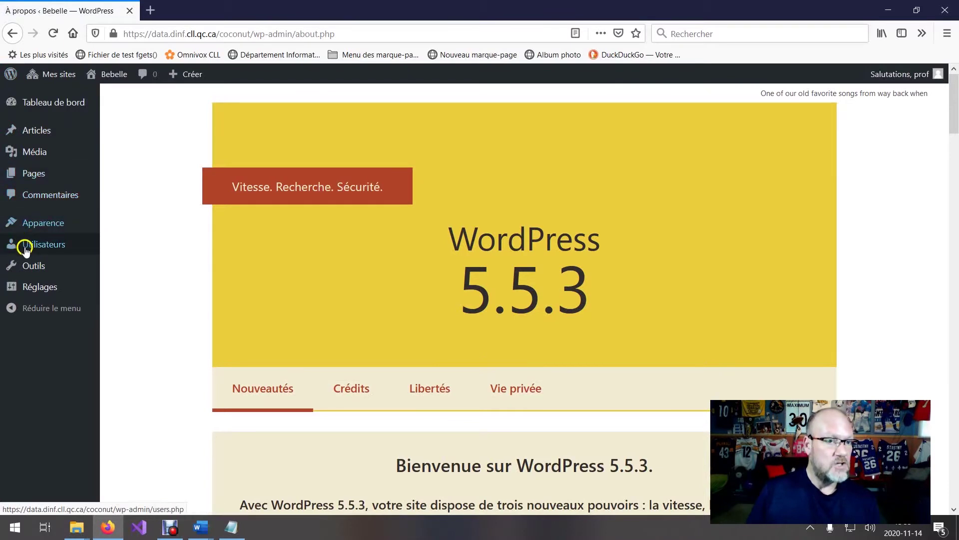
mouse_move(48, 222)
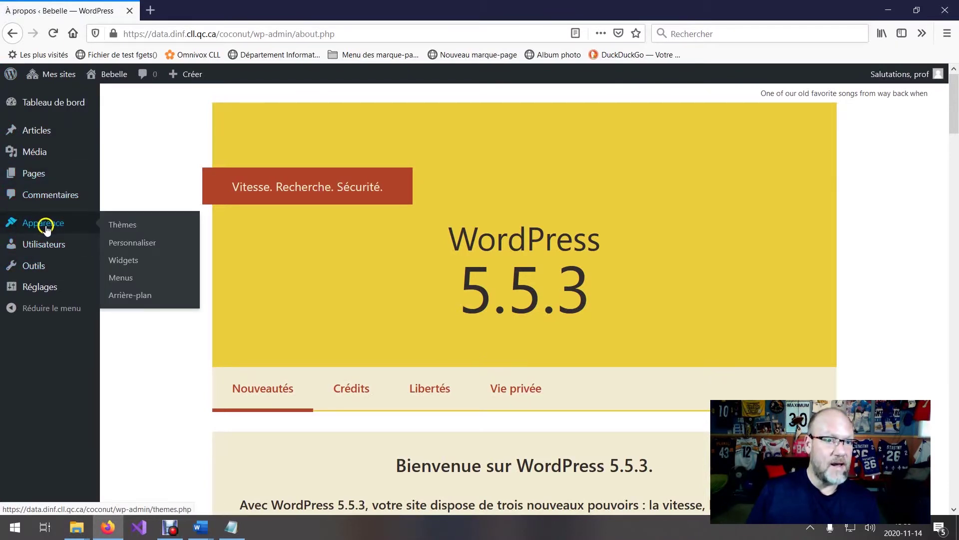
left_click(125, 279)
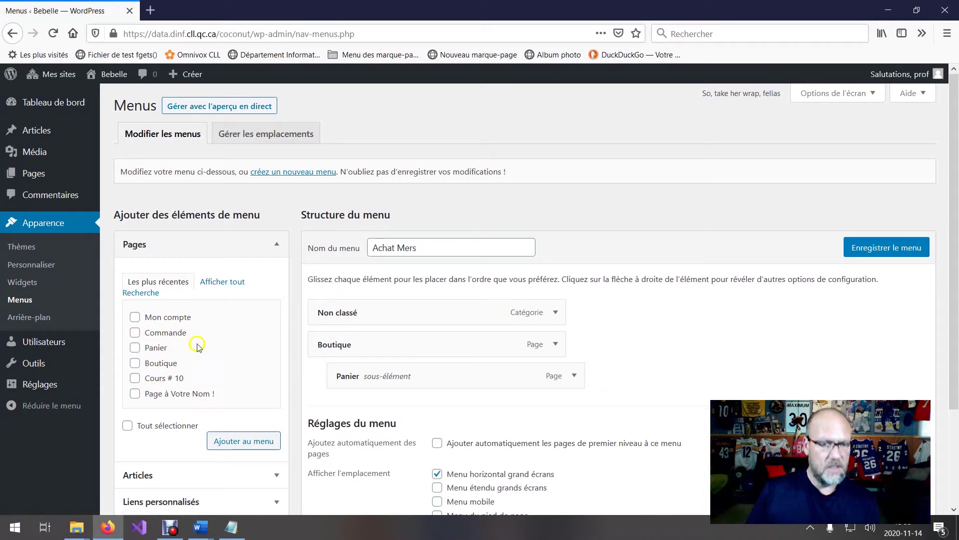
Add the "Cours # 10" page to the "Achat Mers" menu and place it as a sub-item of Non classé
scroll(214, 316, "down", 3)
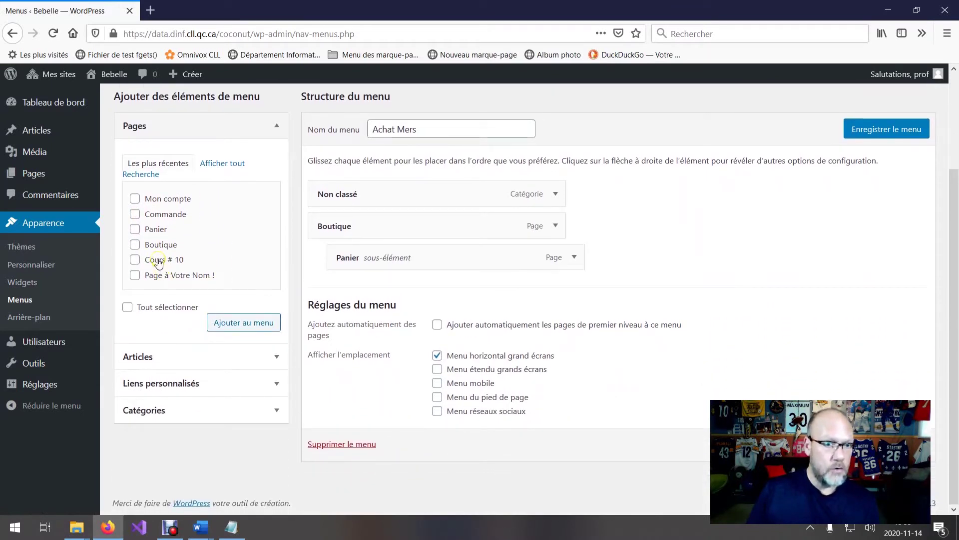
left_click(135, 260)
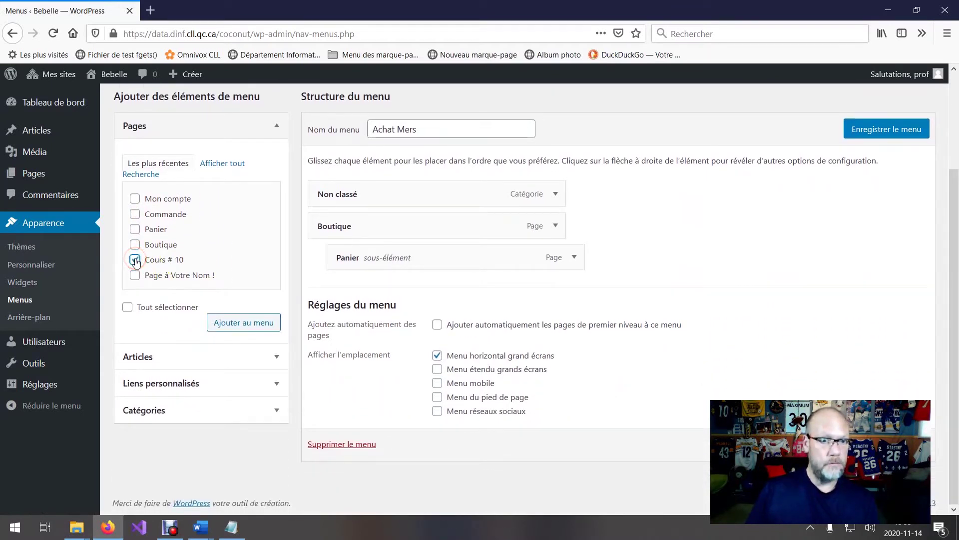
left_click(253, 326)
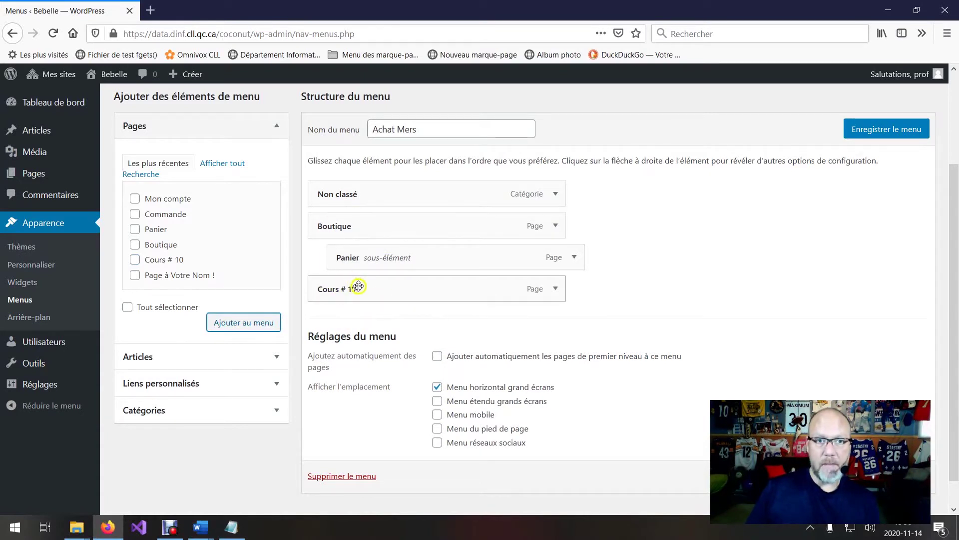
left_click_drag(379, 294, 408, 227)
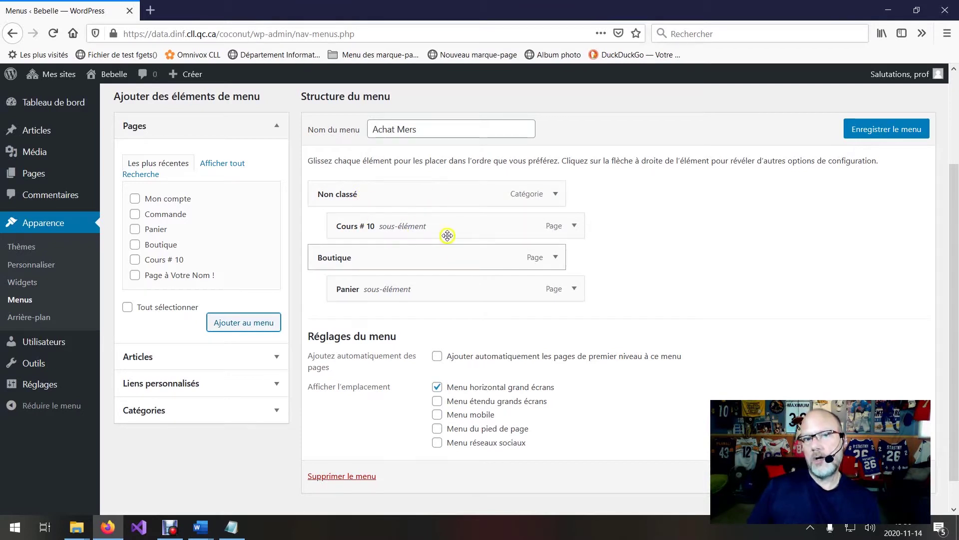
Save the "Achat Mers" menu and open the "Cours # 10" page from the Non classé submenu on the Bebelle site
left_click(870, 131)
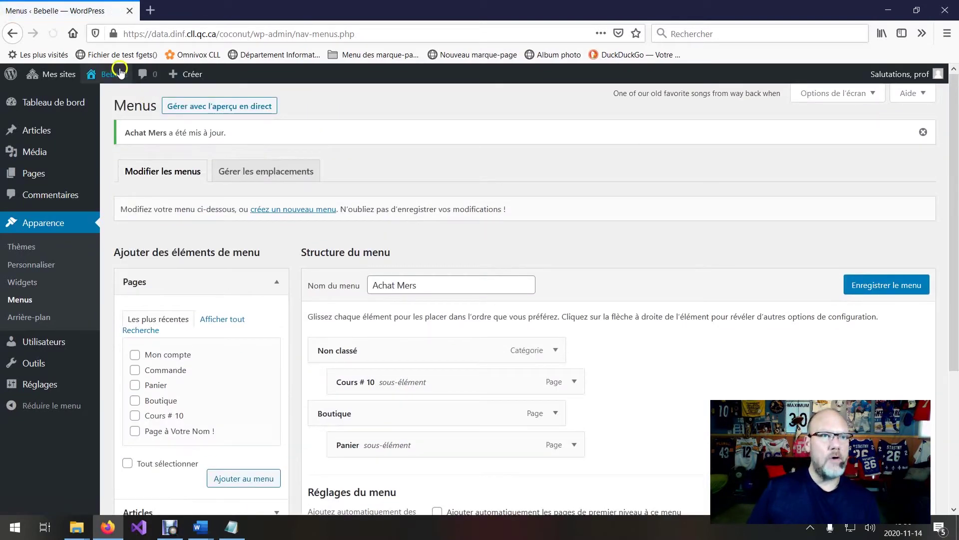
mouse_move(115, 78)
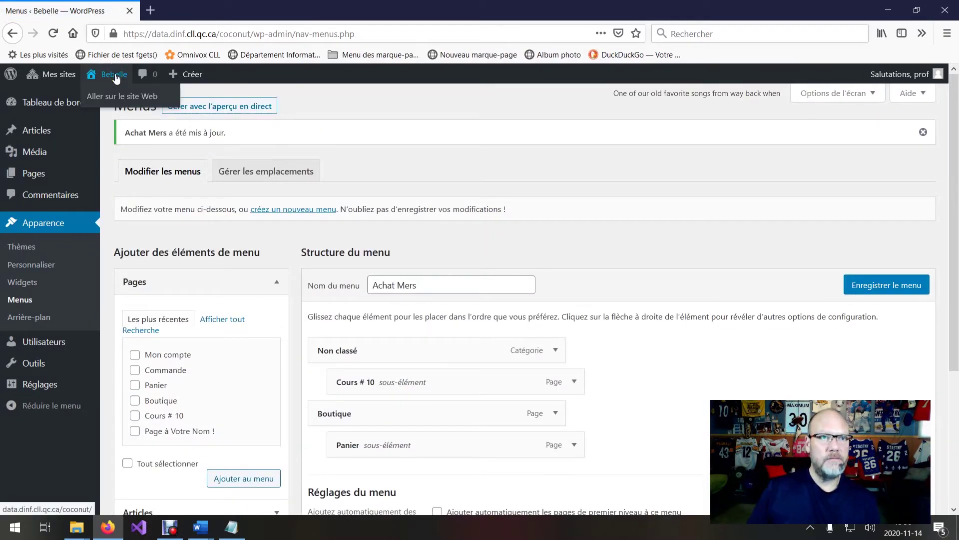
left_click(115, 75)
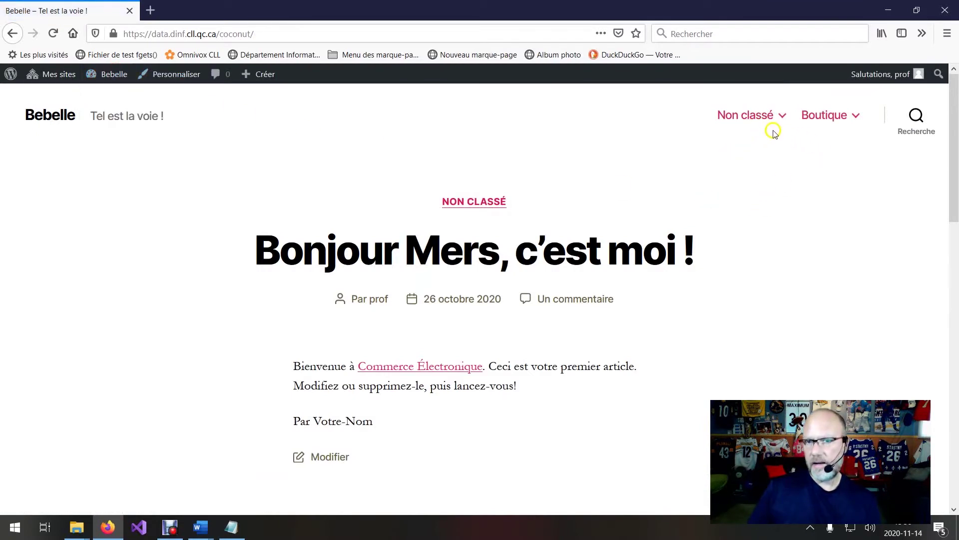
mouse_move(755, 118)
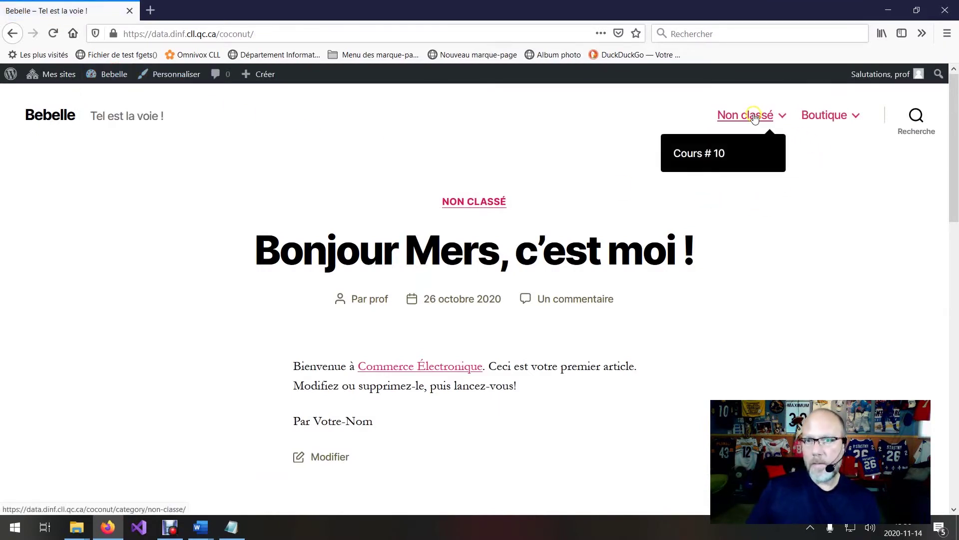
left_click(702, 155)
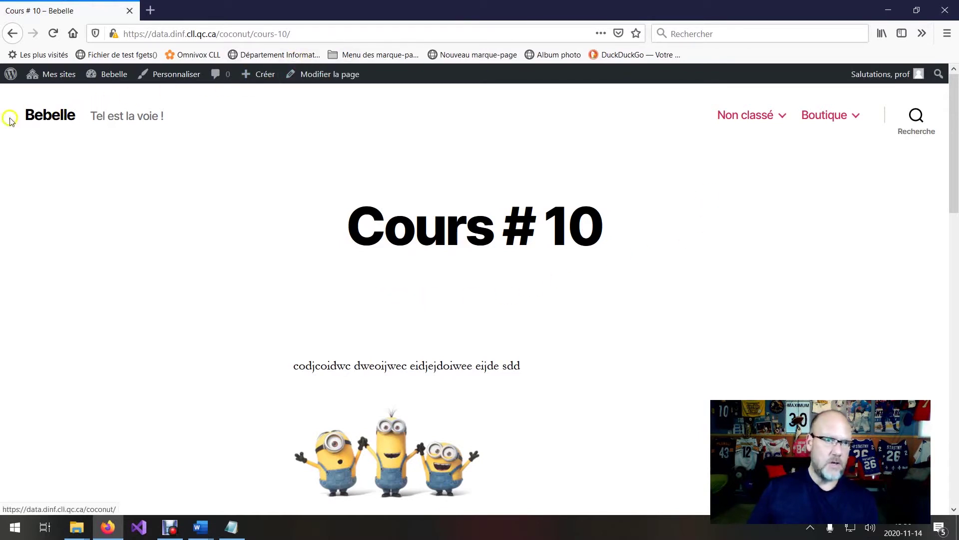
Return to the Bebelle home page and reach the "Cours # 10" page again through the Non classé submenu
left_click(52, 117)
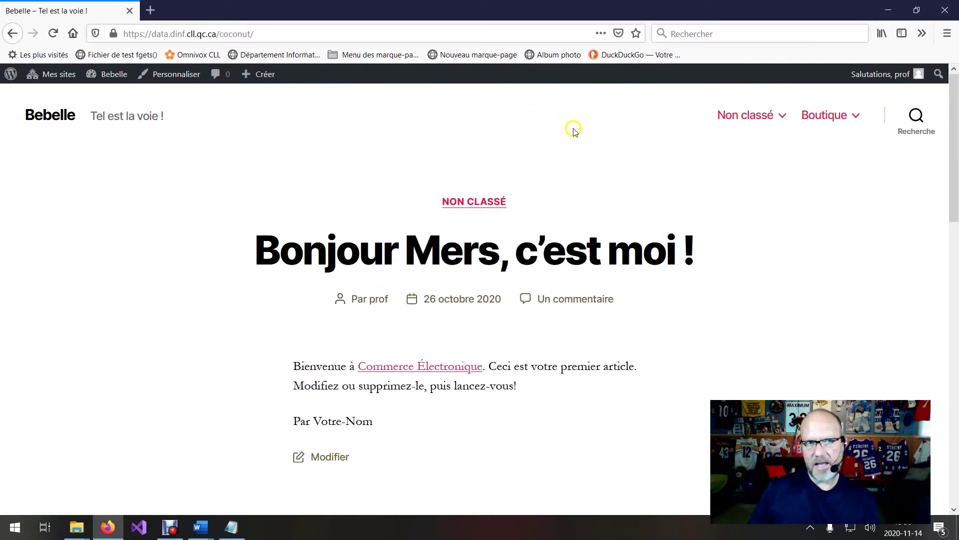
mouse_move(724, 118)
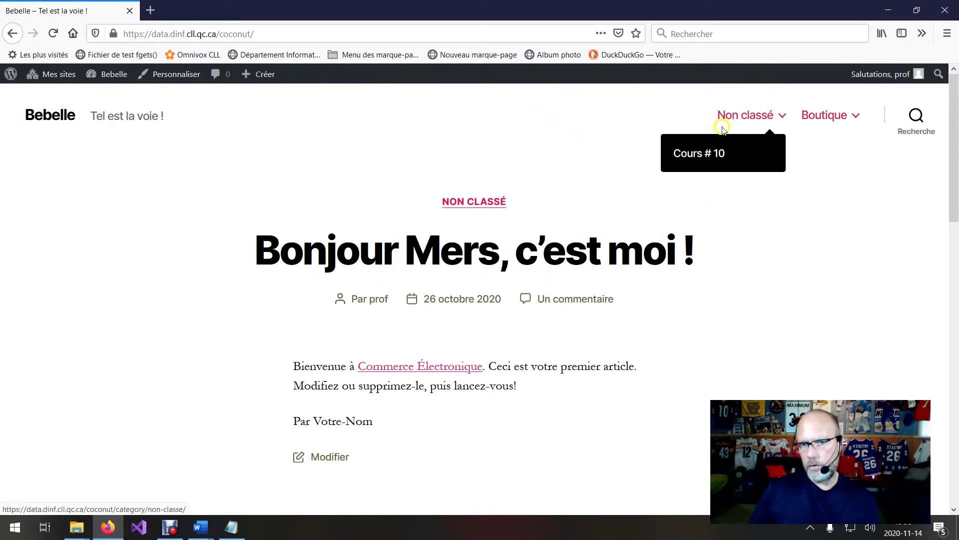
left_click(693, 156)
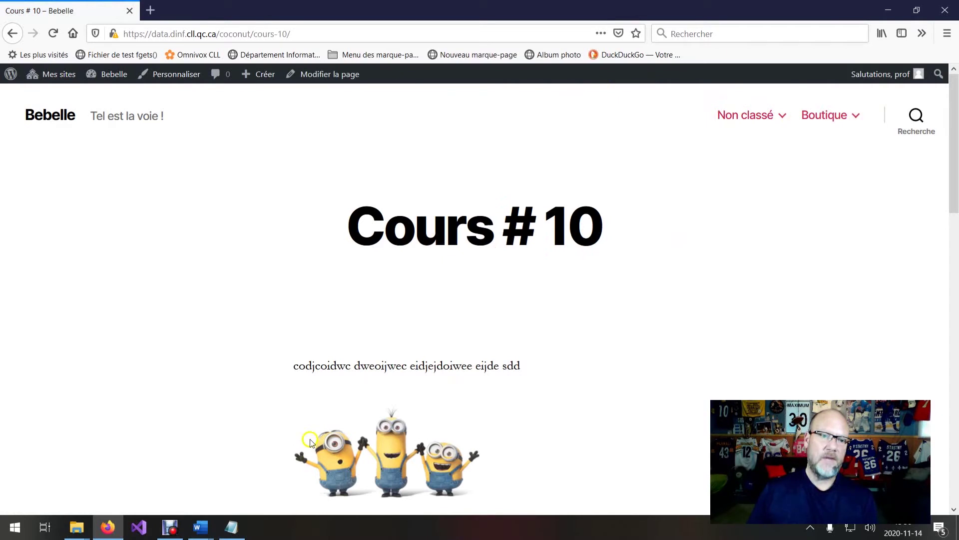
In the site's menu management, move "Cours # 10" below Panier as a first-level item of "Achat Mers" and save the menu
left_click(10, 74)
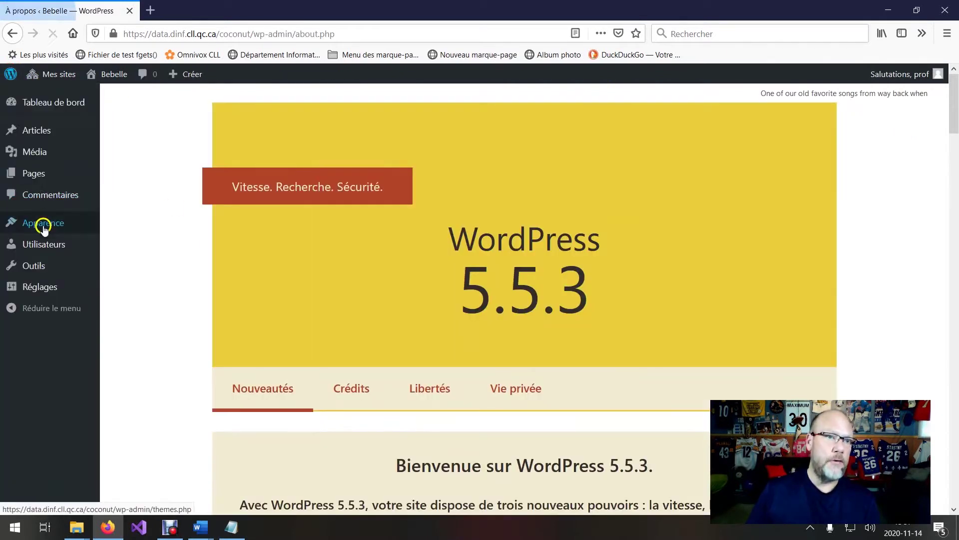
mouse_move(48, 228)
left_click(130, 278)
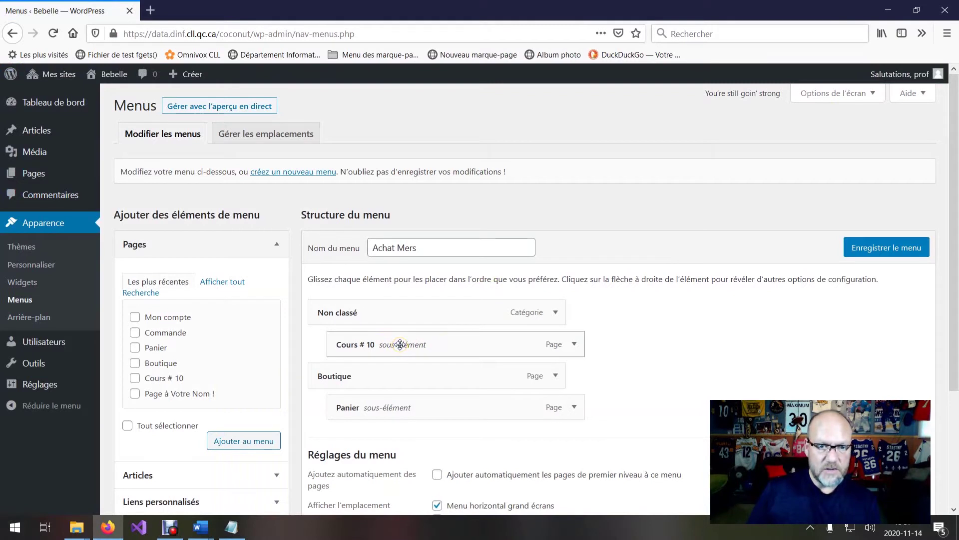
left_click_drag(400, 343, 376, 408)
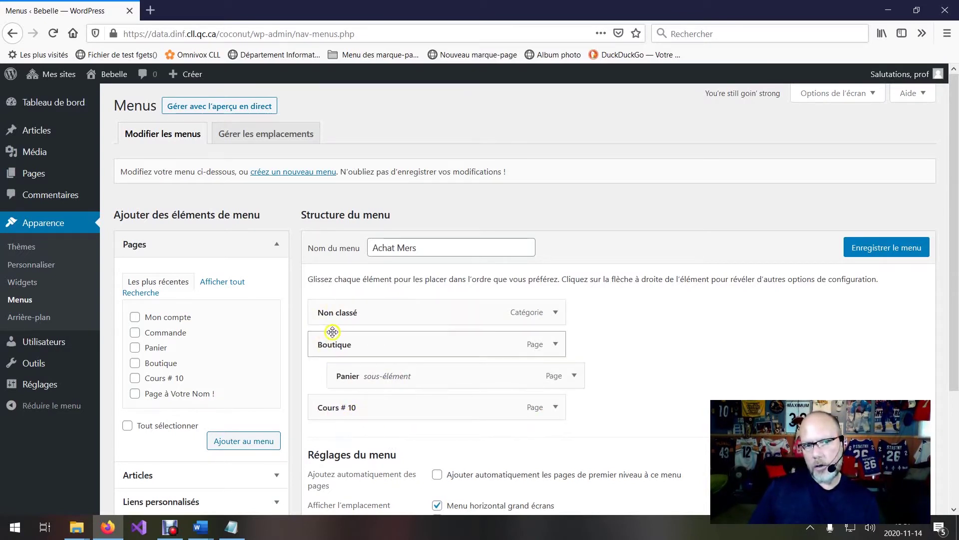
left_click(884, 248)
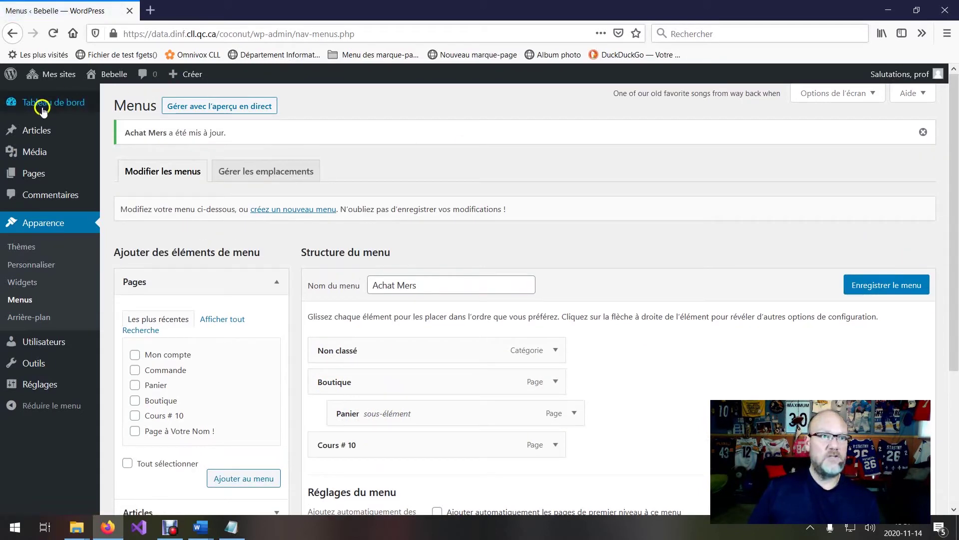
View the Bebelle home page, test the first-level "Cours # 10" navigation entry, and go back to check all the menu entries
left_click(93, 80)
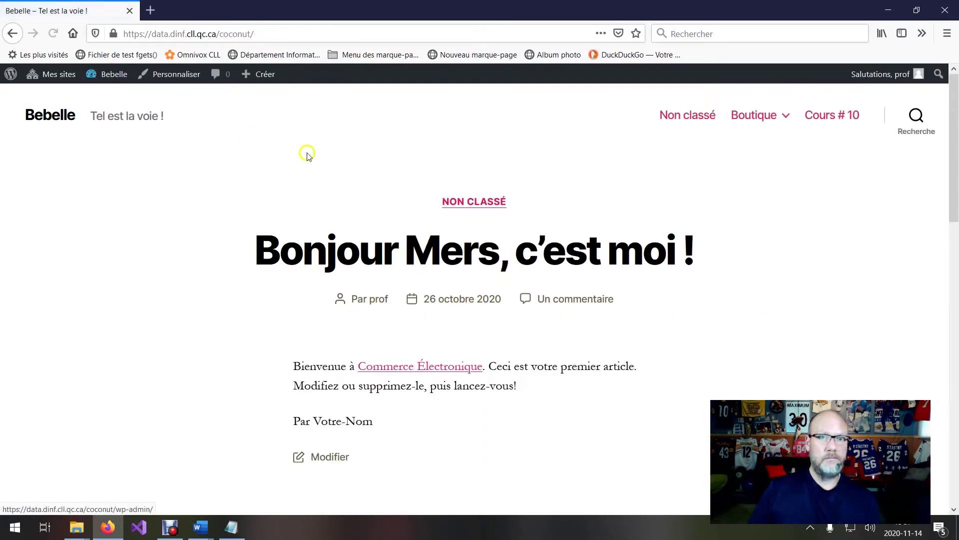
left_click(832, 117)
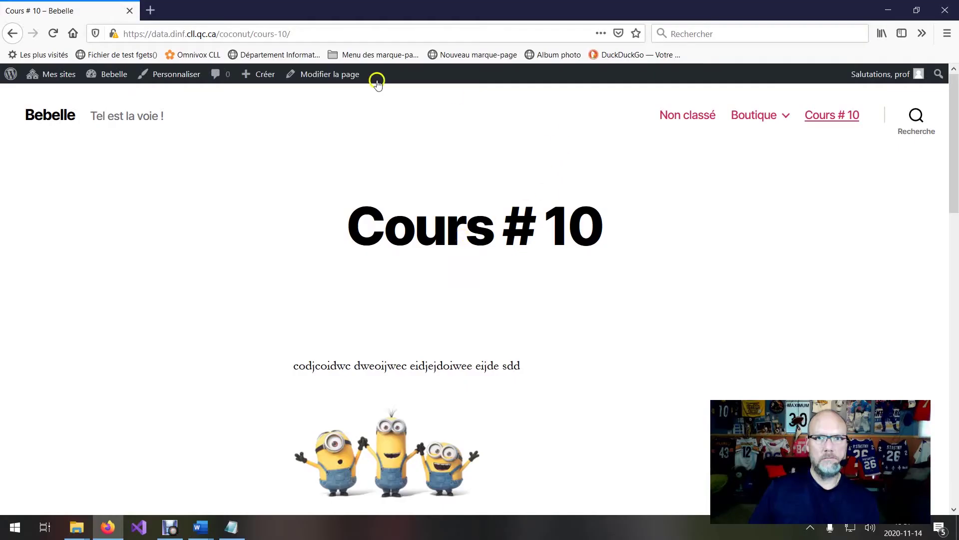
left_click(14, 34)
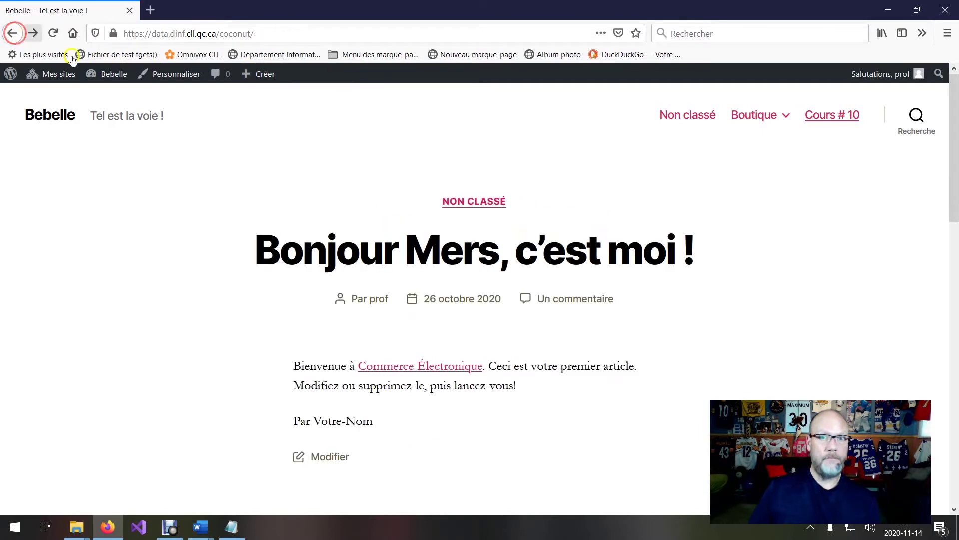
left_click(136, 130)
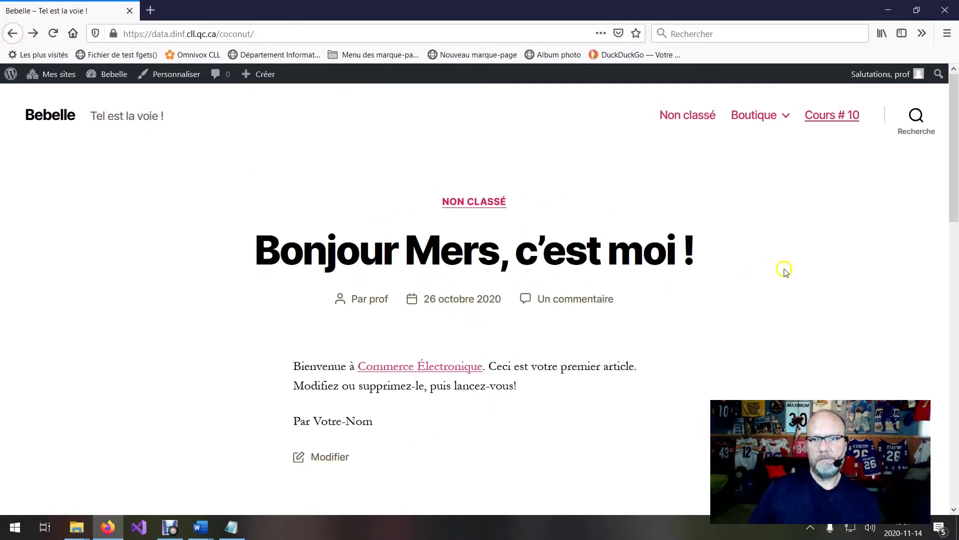
left_click_drag(860, 116, 693, 116)
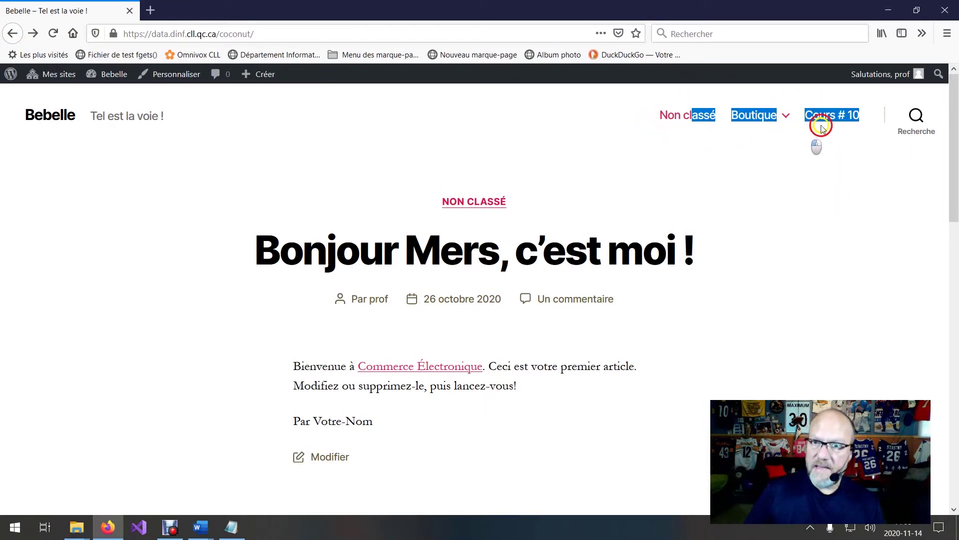
left_click(734, 139)
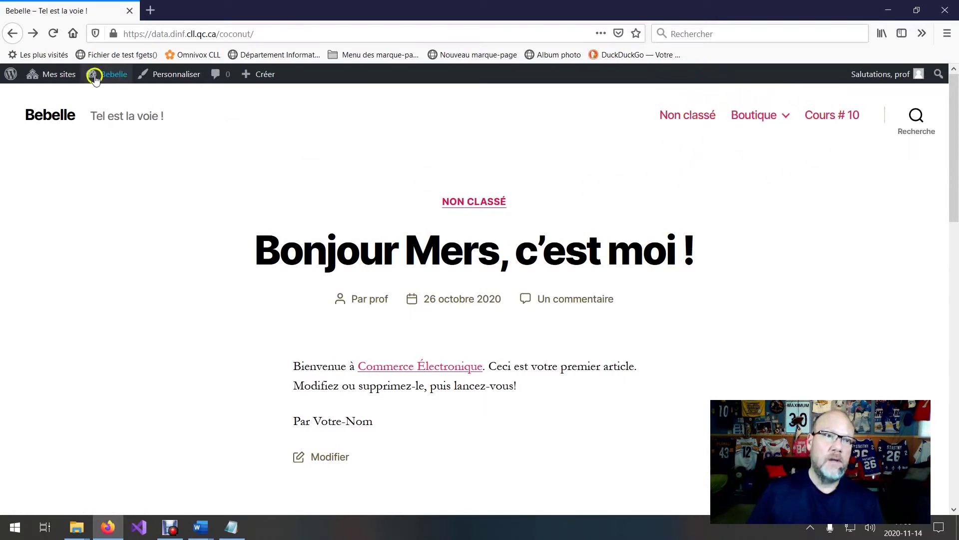
Reopen the Menus management screen and review the "Achat Mers" structure, display location settings and menu deletion option
left_click(12, 75)
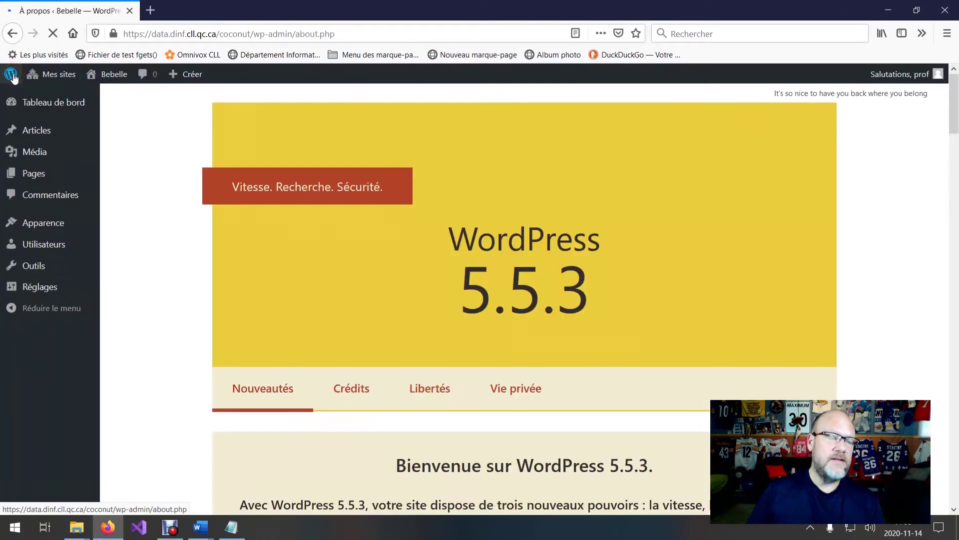
mouse_move(35, 246)
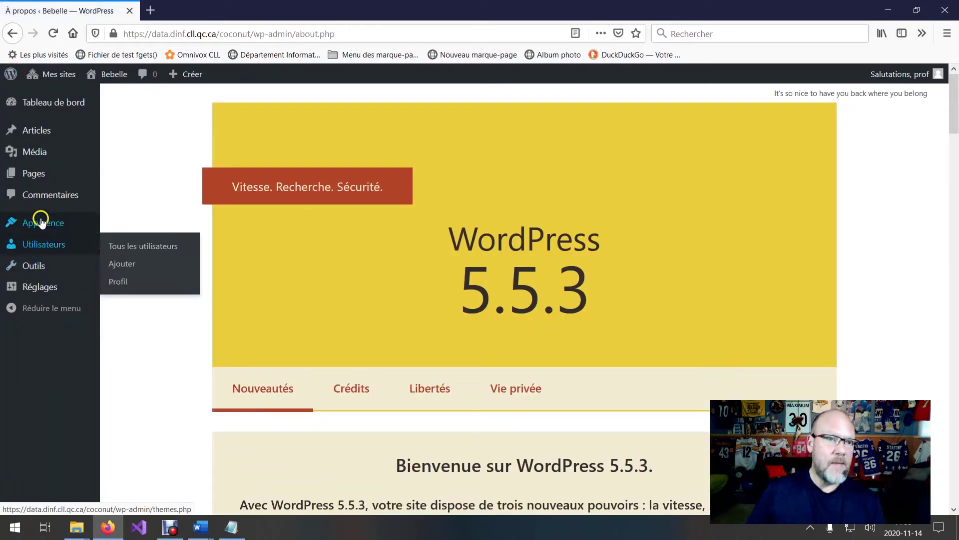
mouse_move(70, 220)
left_click(123, 278)
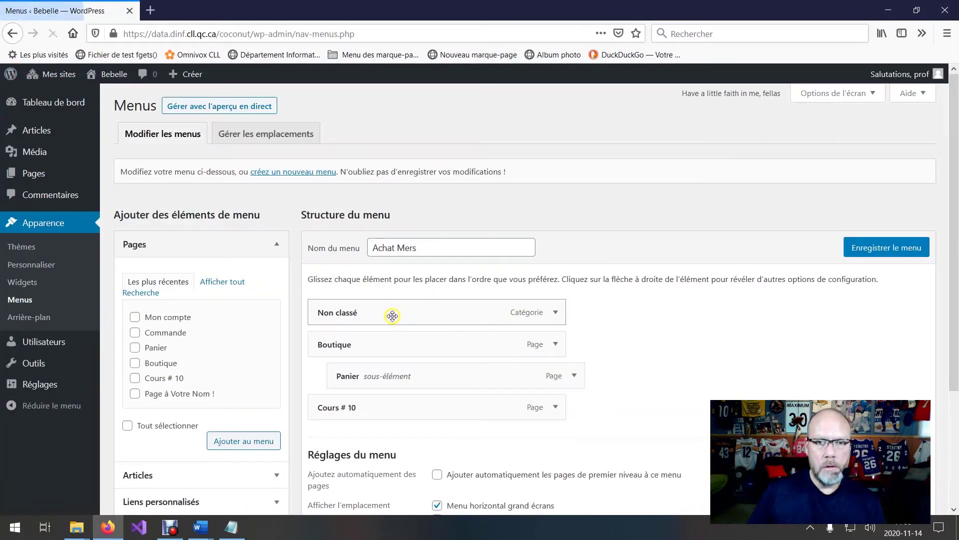
scroll(480, 330, "down", 2)
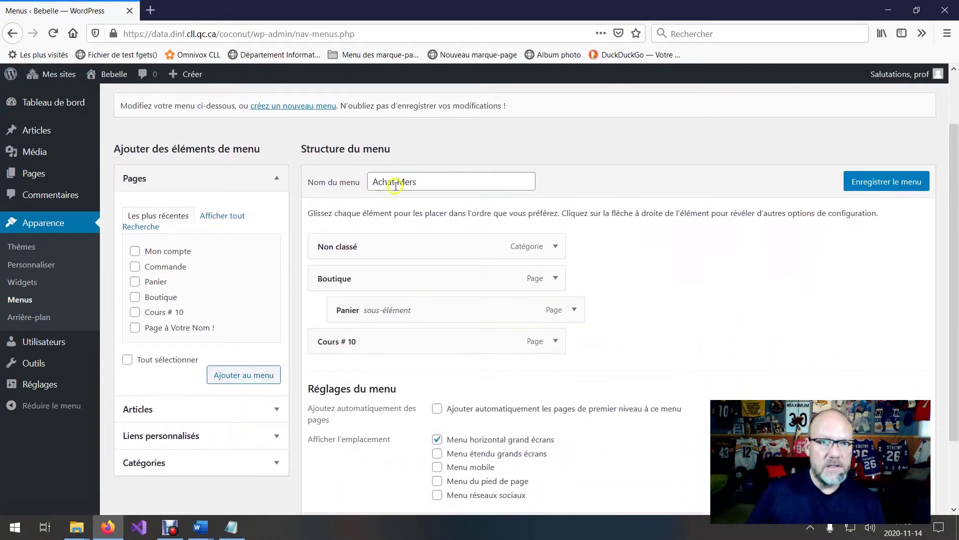
scroll(545, 295, "down", 3)
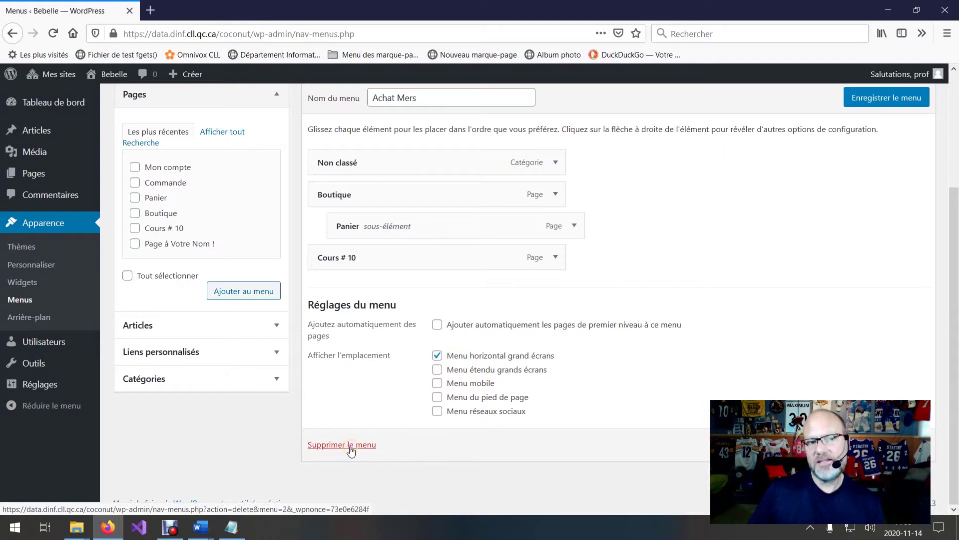
scroll(402, 240, "up", 2)
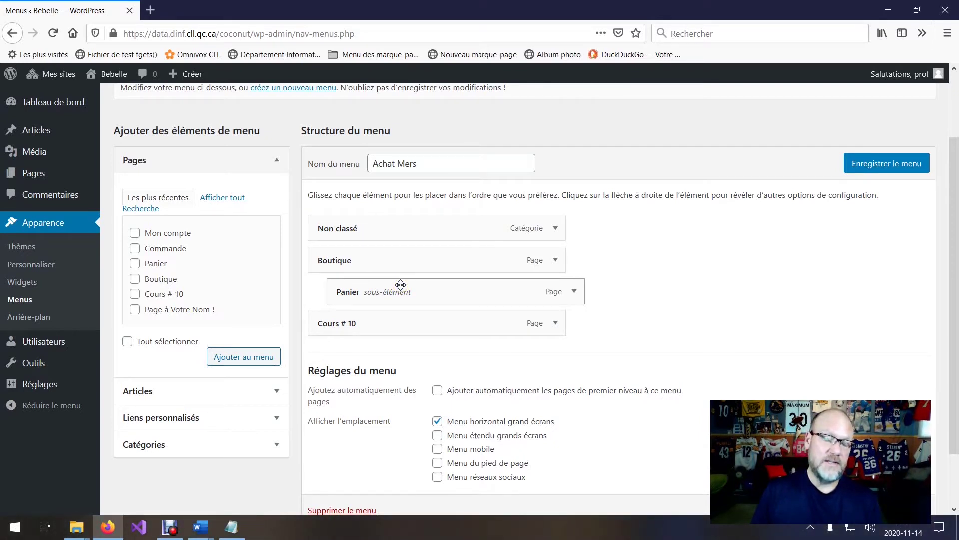
Switch to the Word document "Tableau de bord - Wordpress.doc" and read the sections on deleting menus and managing widgets
left_click(195, 535)
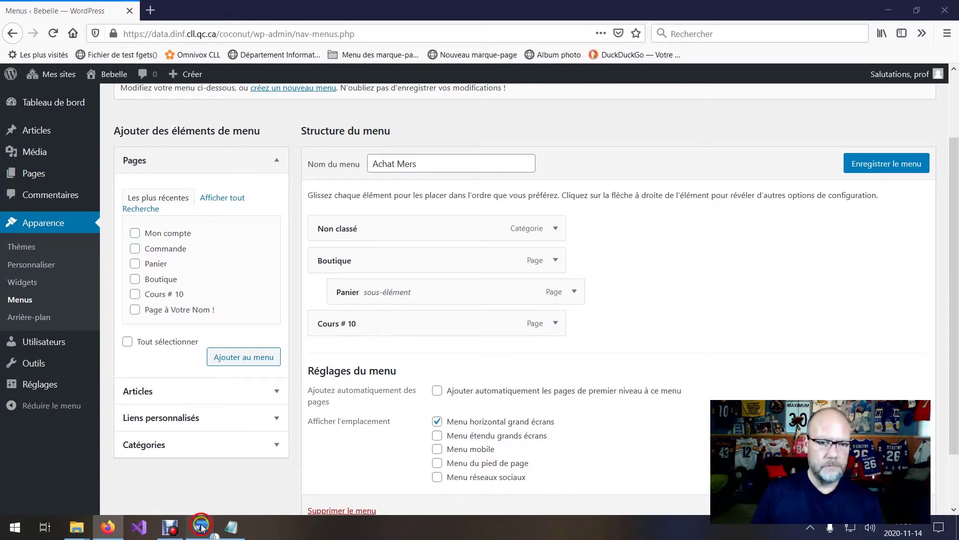
mouse_move(200, 525)
left_click(193, 480)
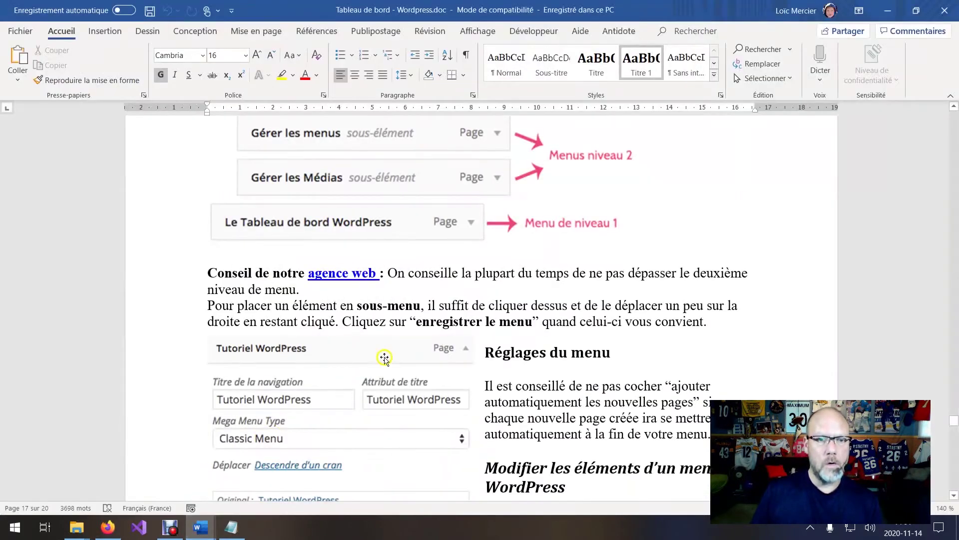
scroll(380, 361, "down", 10)
scroll(367, 359, "down", 12)
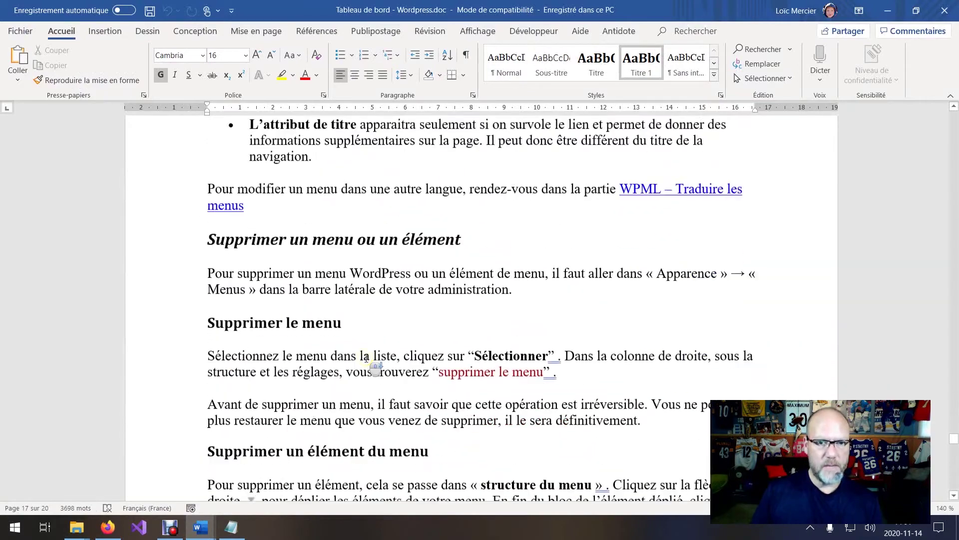
scroll(377, 352, "down", 7)
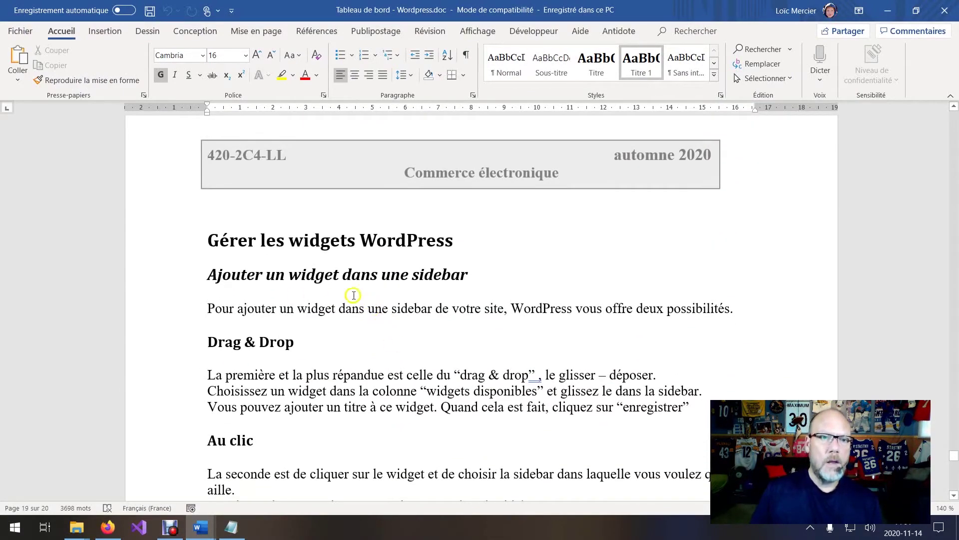
scroll(404, 314, "down", 3)
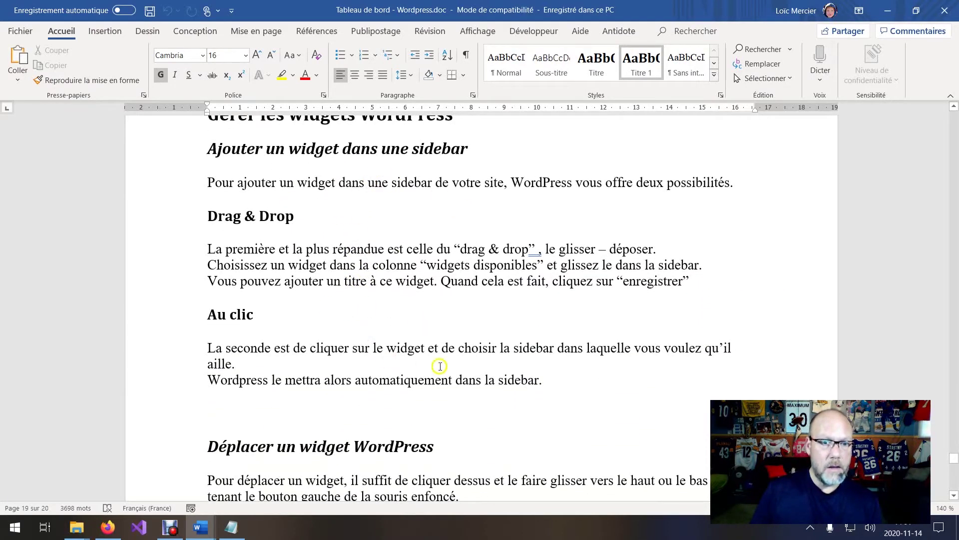
scroll(439, 367, "down", 6)
scroll(422, 357, "down", 14)
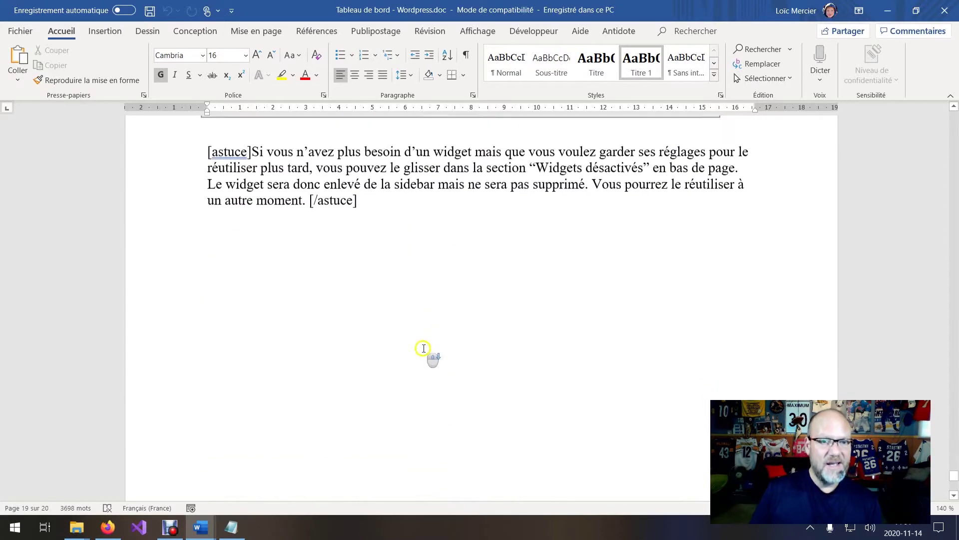
scroll(424, 348, "up", 7)
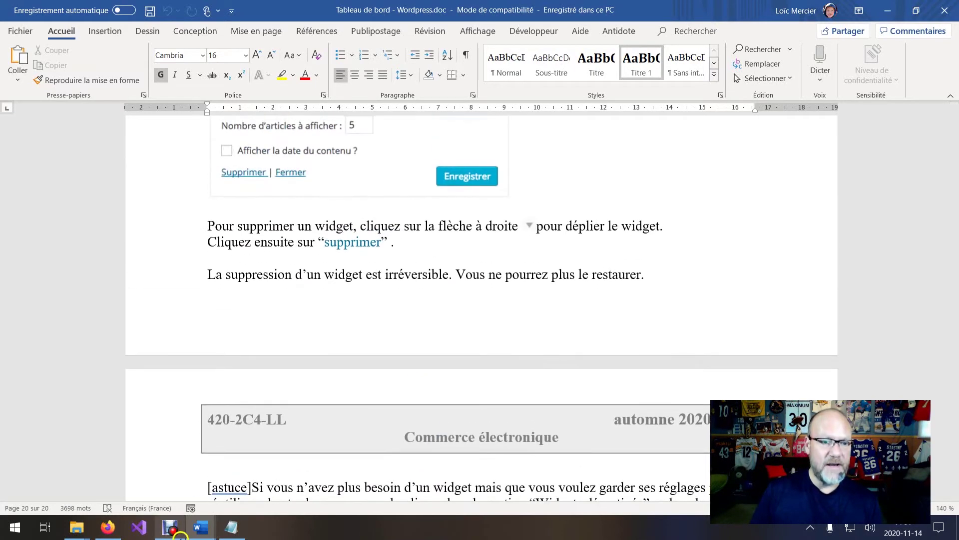
Switch back to WordPress in Firefox, open the Widgets management screen and add the Calendrier widget to "Pied de page 1"
left_click(108, 526)
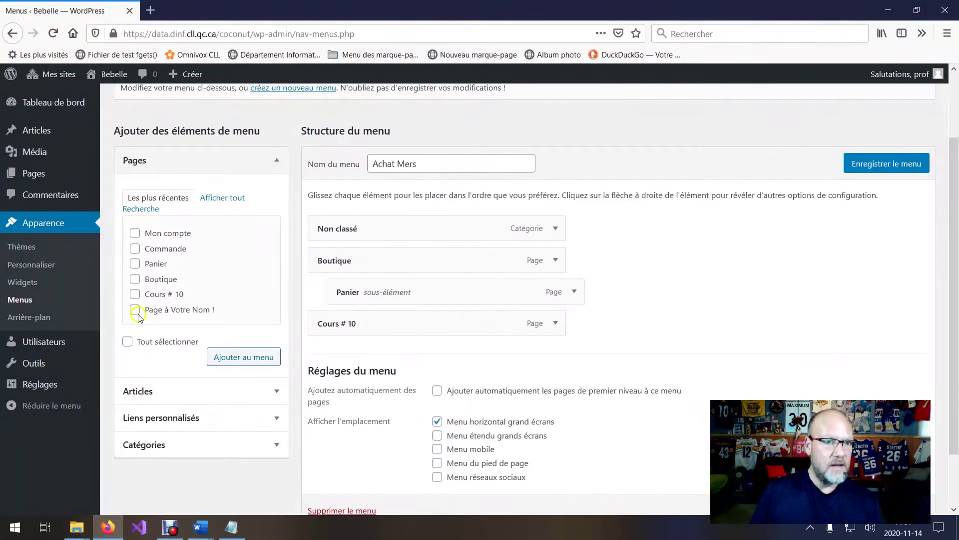
left_click(25, 283)
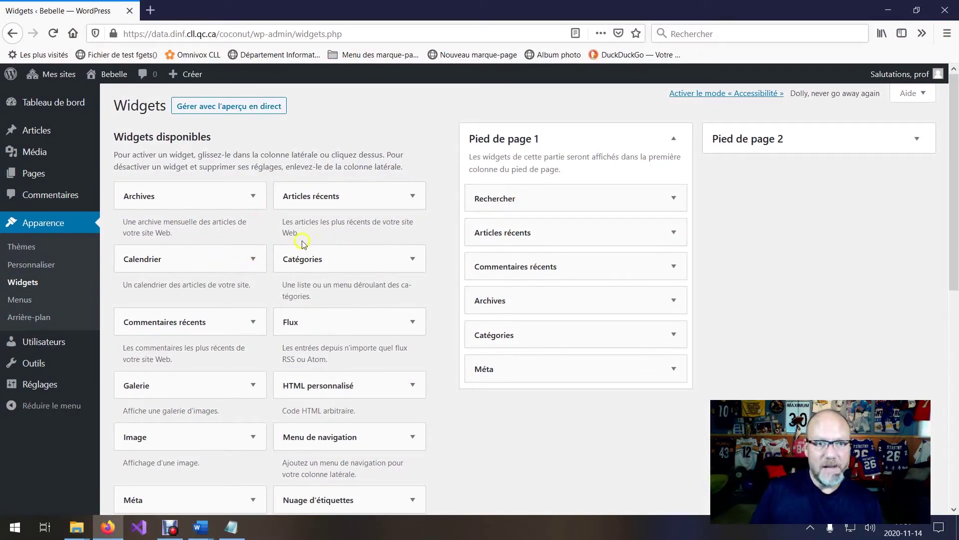
left_click(251, 258)
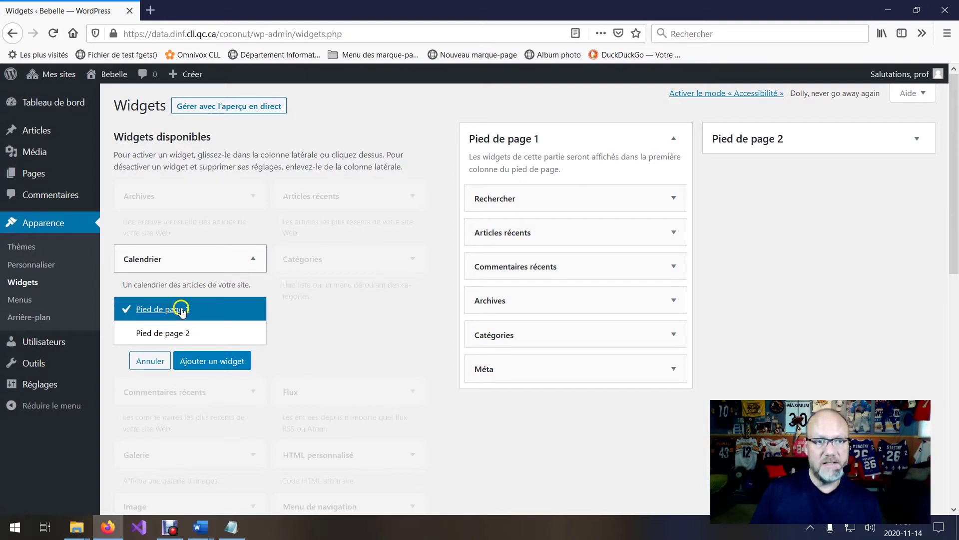
left_click(211, 362)
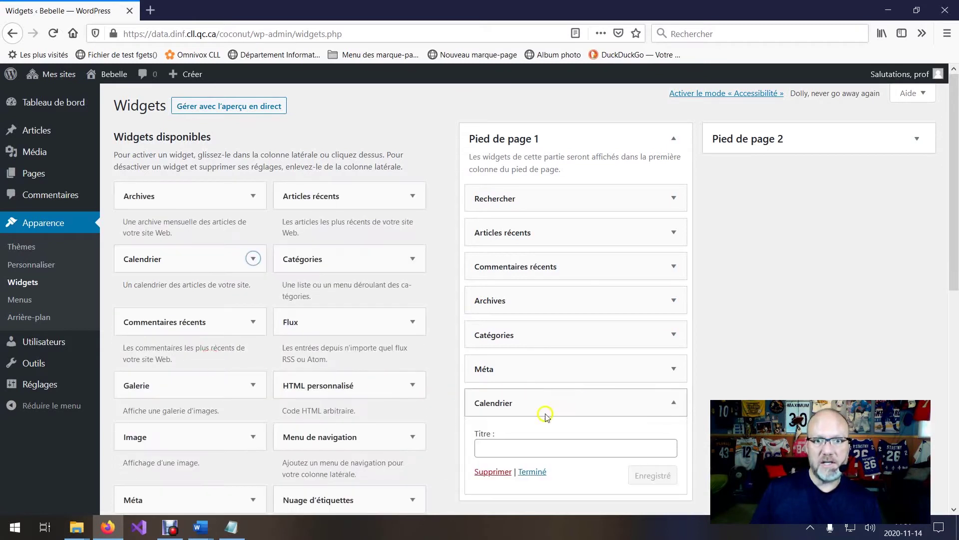
Title the Calendrier widget in "Pied de page 1" "Salu les amis", save it and collapse its settings
left_click(489, 452)
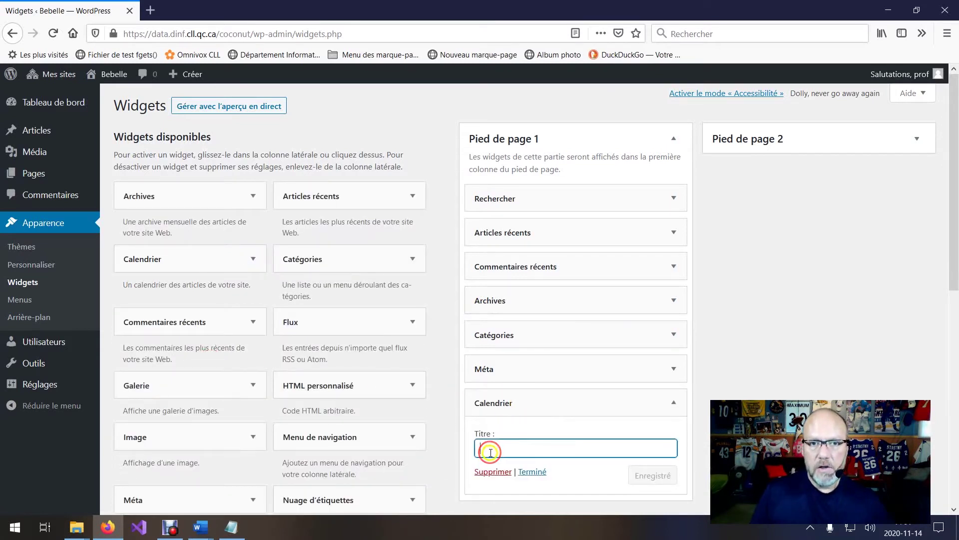
type("Salu les amis")
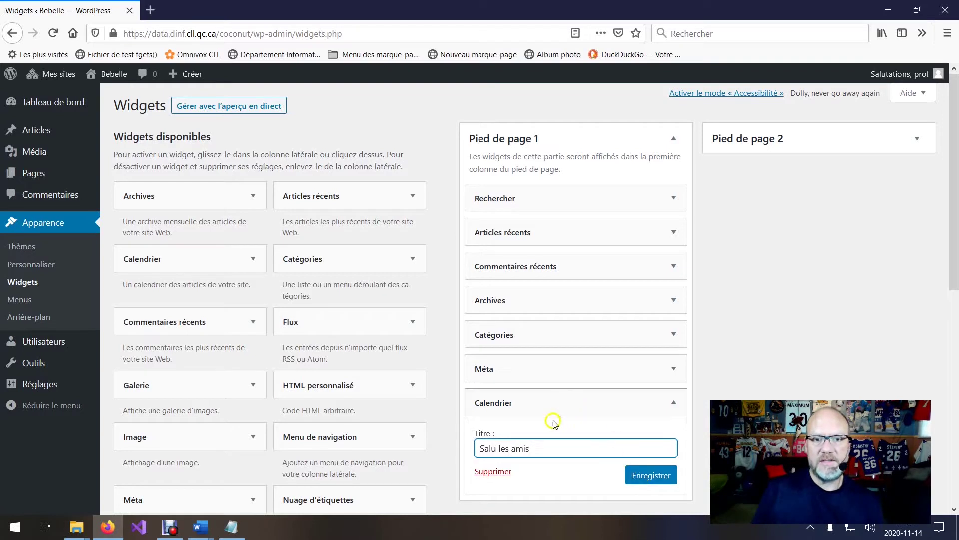
left_click(642, 477)
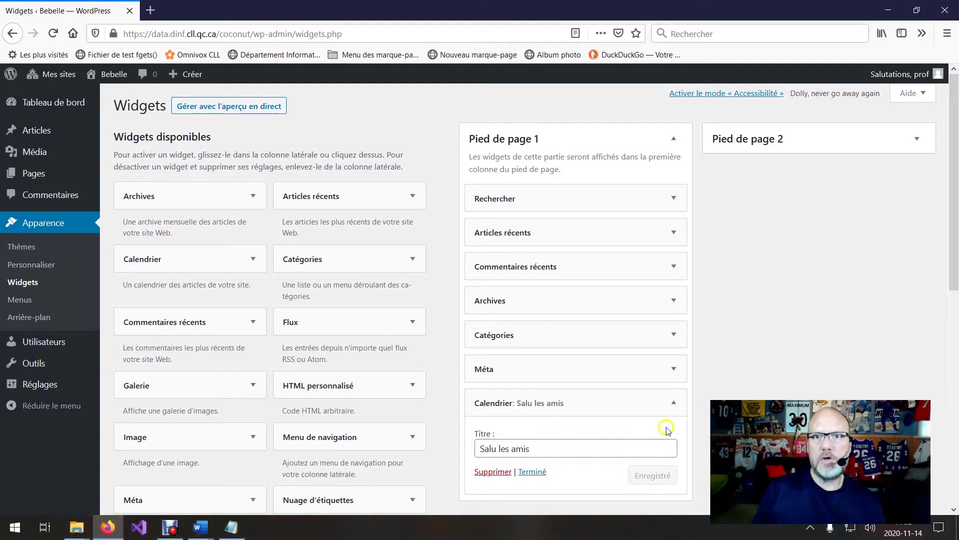
scroll(578, 375, "down", 3)
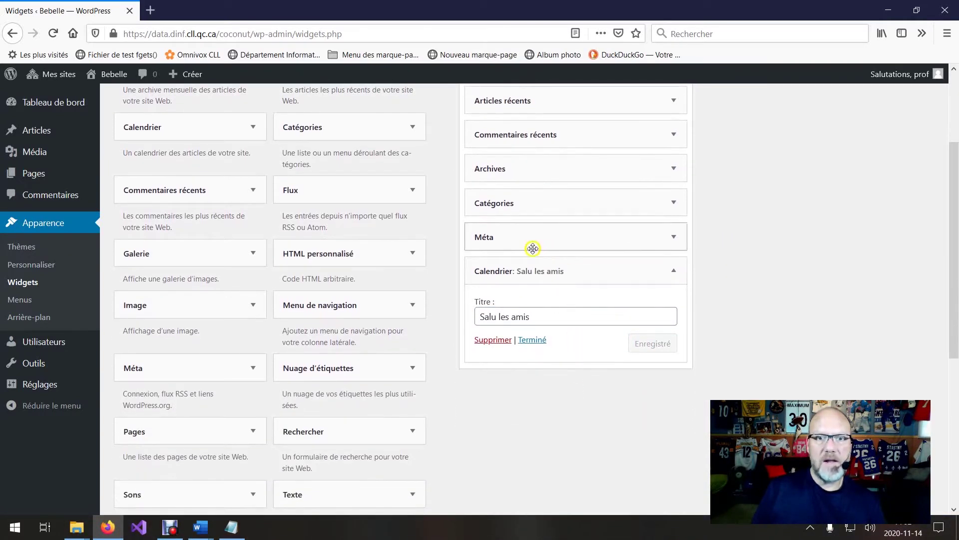
left_click(672, 271)
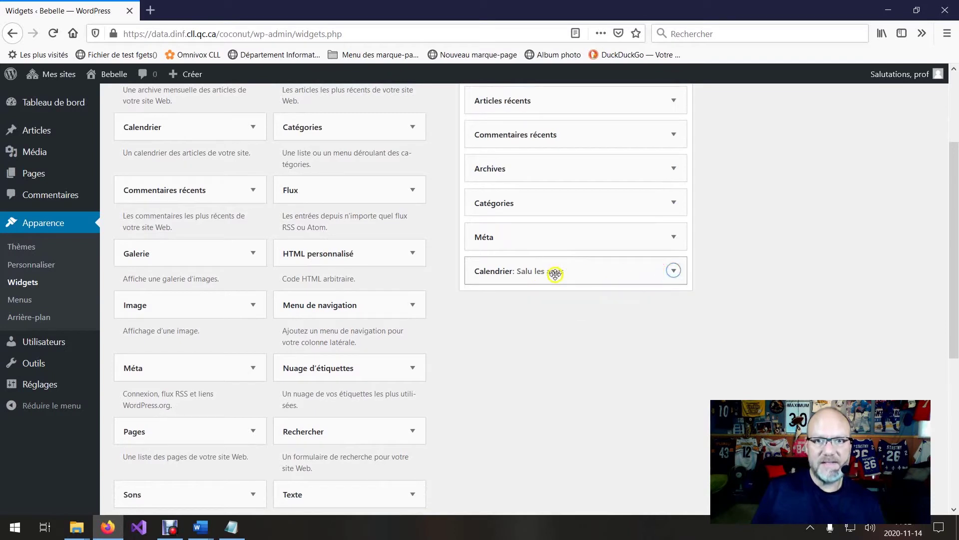
scroll(556, 274, "up", 3)
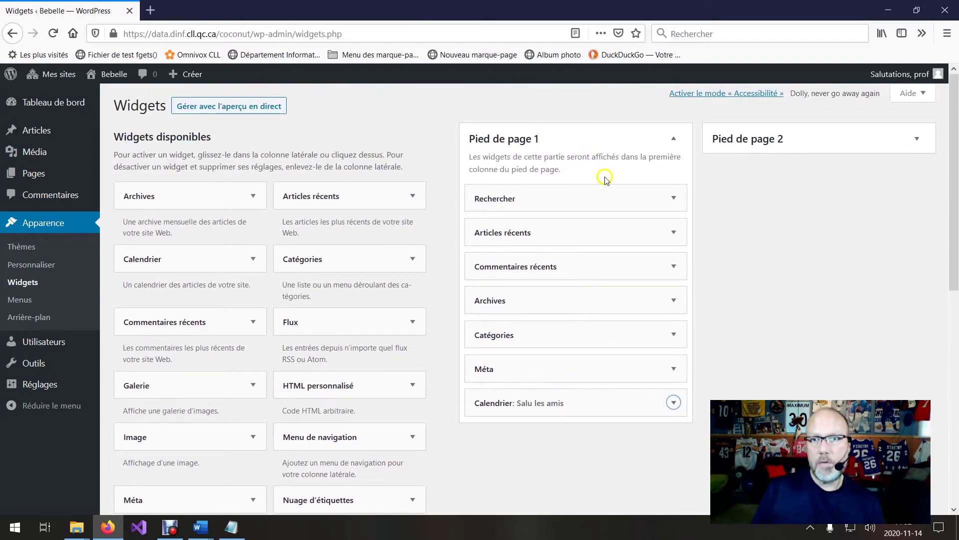
Visit the Bebelle home page and check the "Salu les amis" calendar and the other widgets in the footer
left_click(107, 74)
scroll(519, 282, "down", 20)
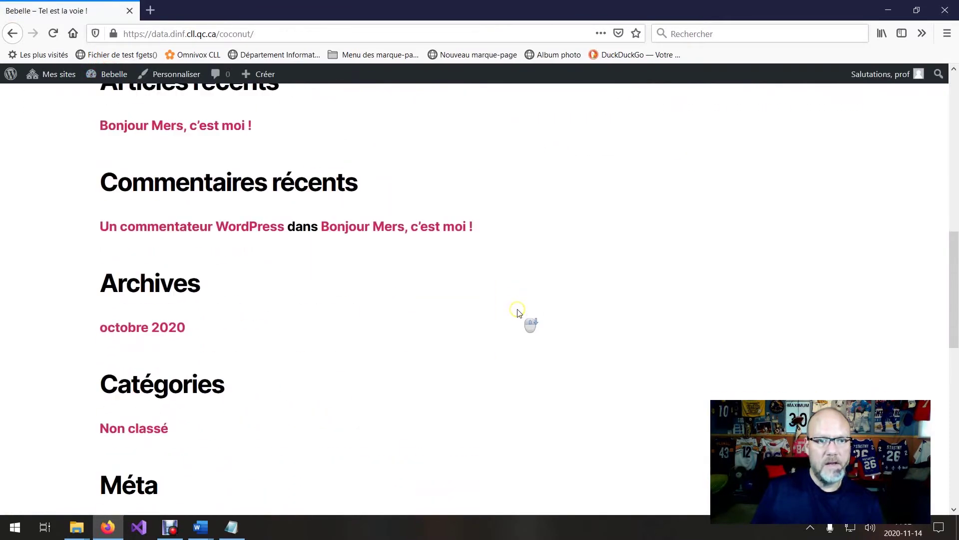
scroll(518, 313, "down", 2)
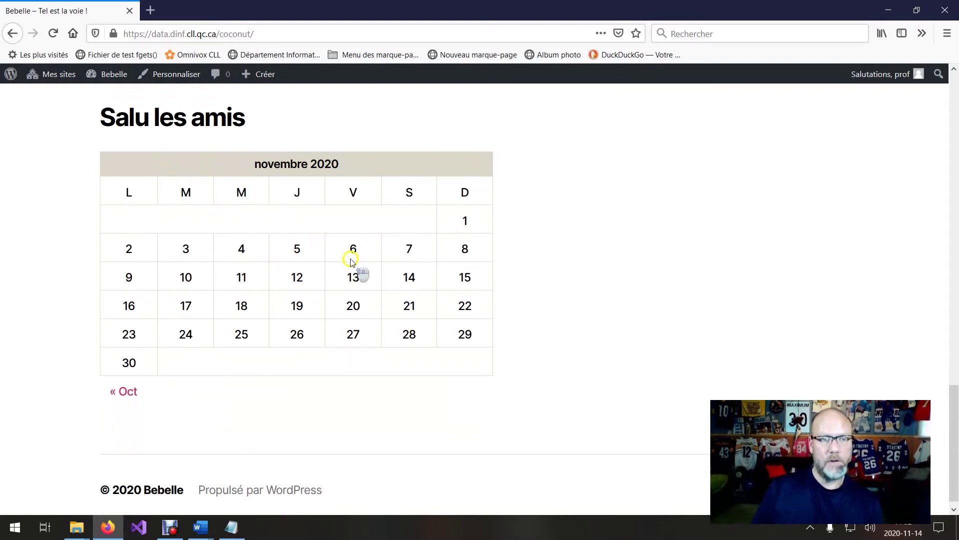
scroll(350, 272, "up", 1)
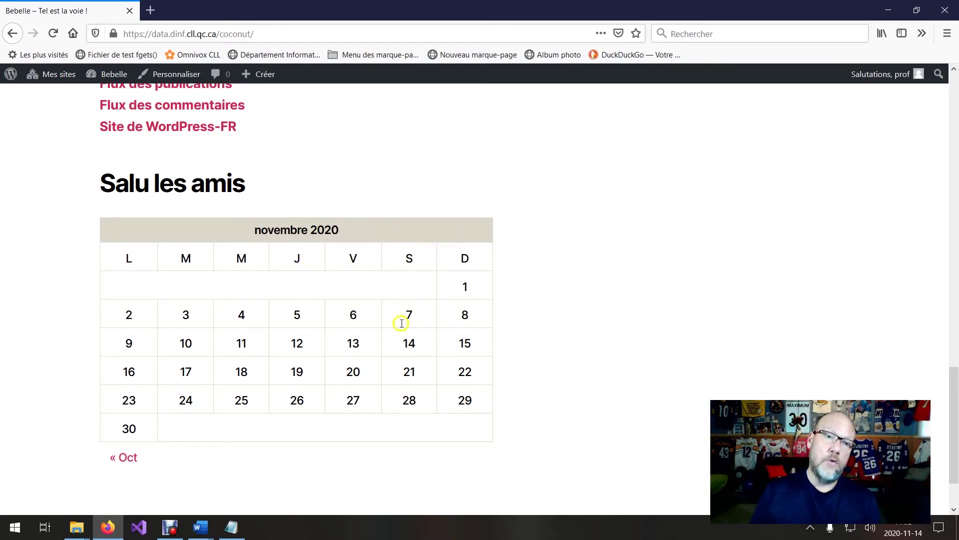
scroll(319, 351, "up", 15)
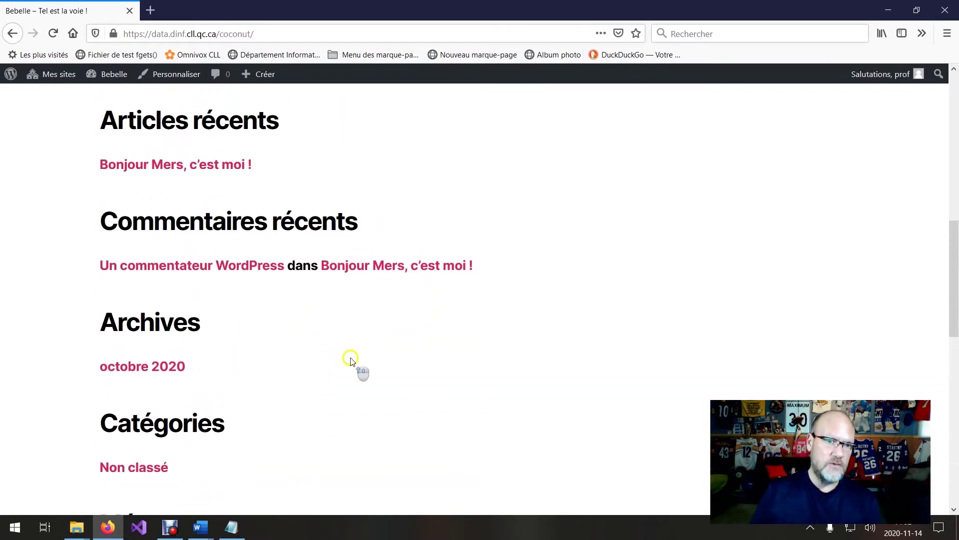
scroll(352, 360, "up", 5)
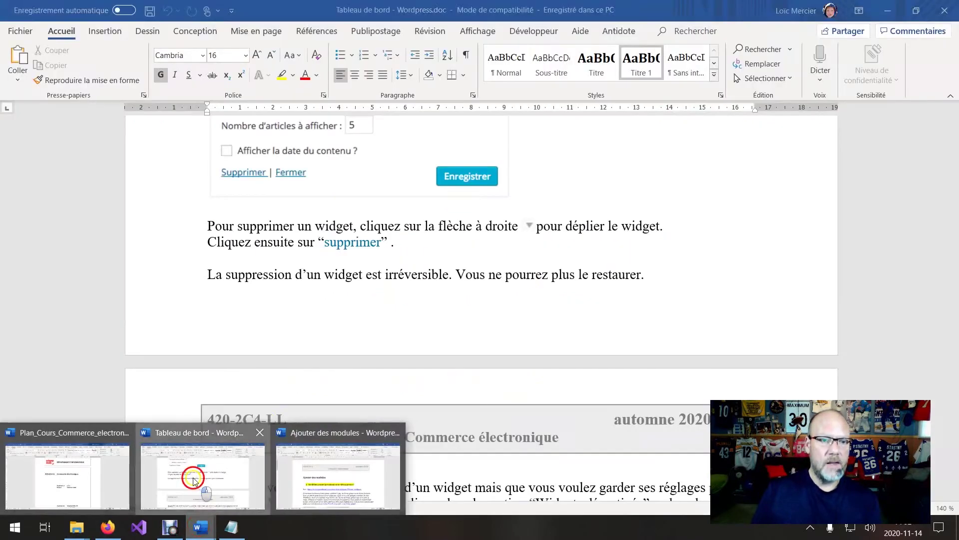
Switch to the Word document "Tableau de bord - Wordpress.doc" and read the sections on deleting and deactivating widgets
left_click(193, 475)
scroll(297, 373, "down", 10)
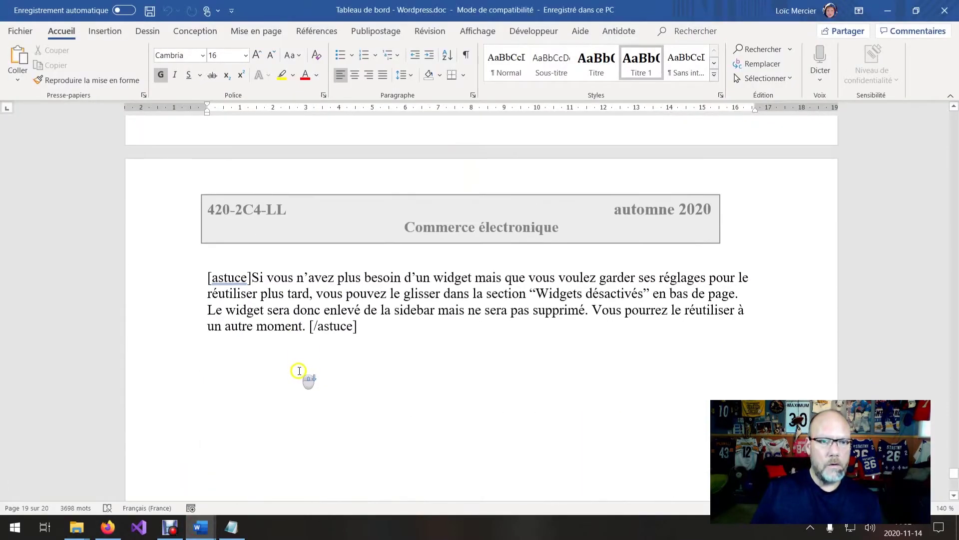
scroll(300, 369, "down", 1)
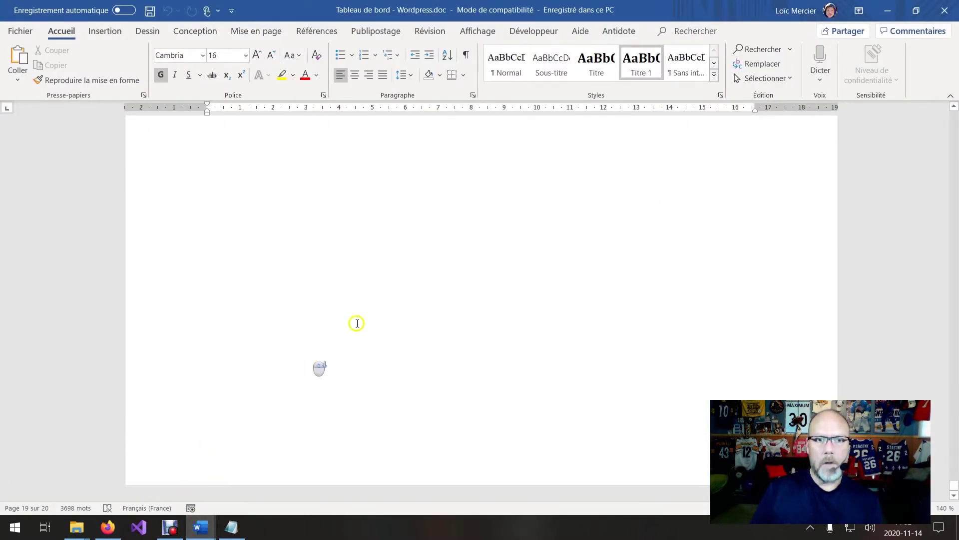
scroll(383, 263, "up", 1)
scroll(388, 270, "up", 15)
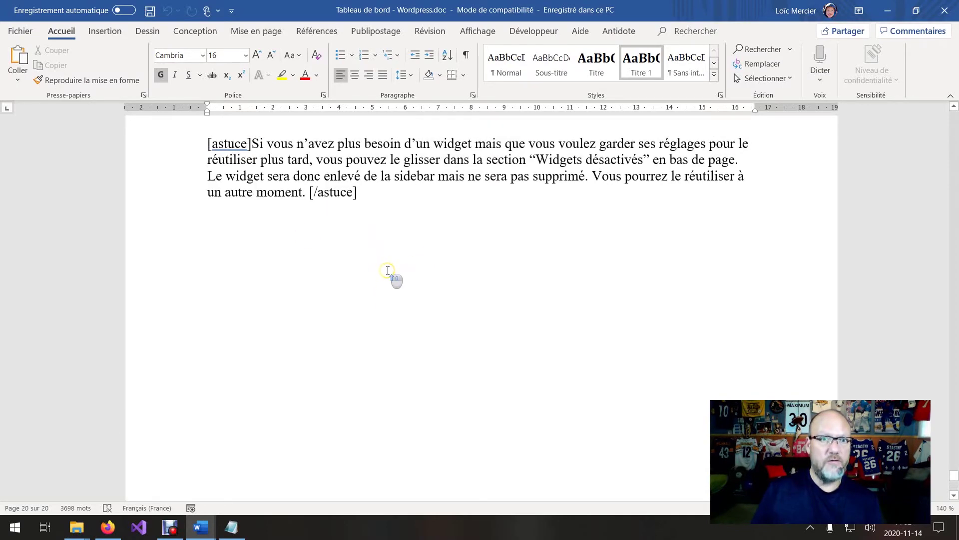
scroll(307, 348, "up", 1)
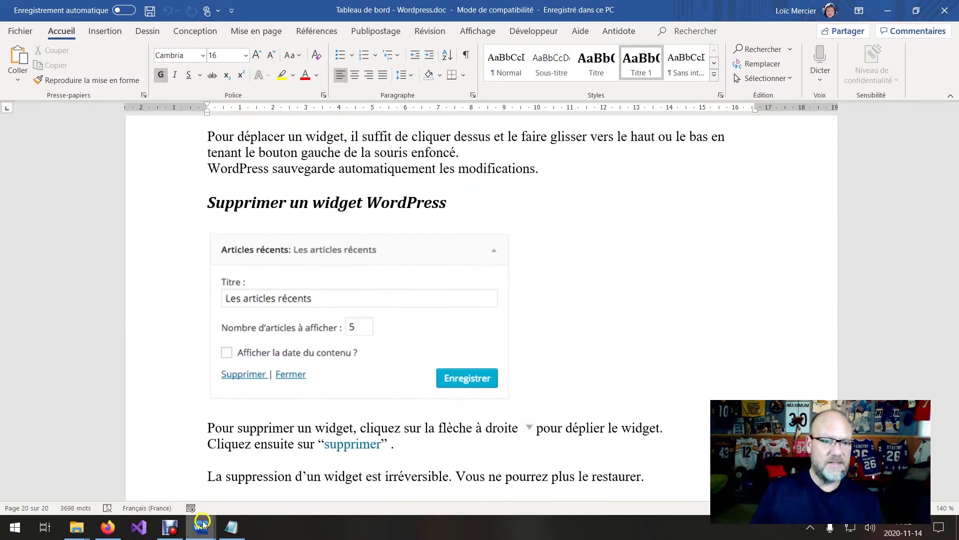
Switch back to WordPress in Firefox, open the Themes management screen and browse all the installed themes
left_click(110, 527)
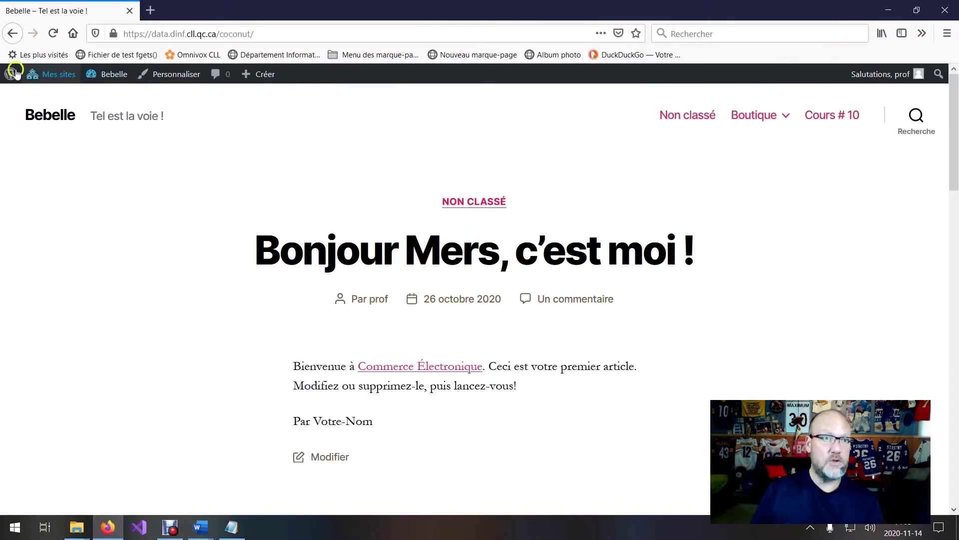
mouse_move(11, 74)
left_click(20, 91)
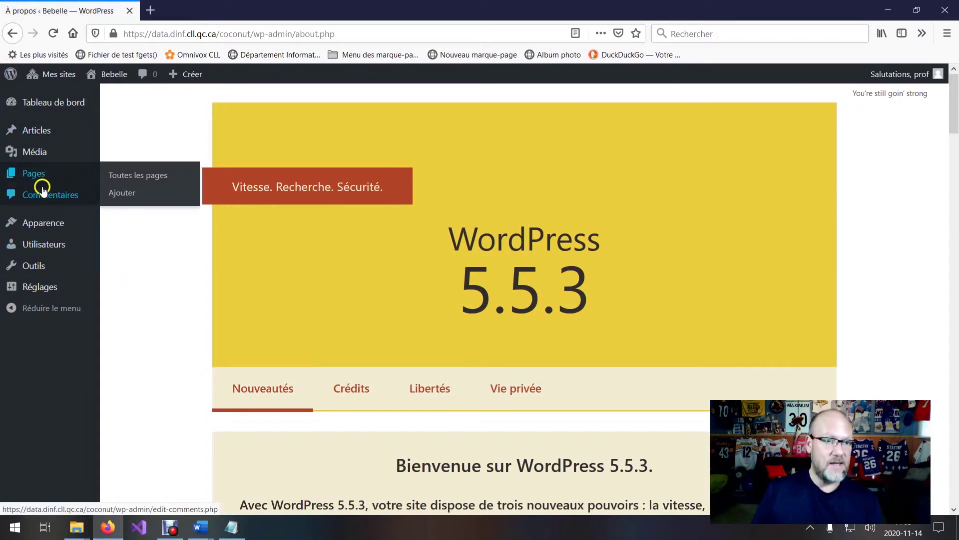
left_click(54, 224)
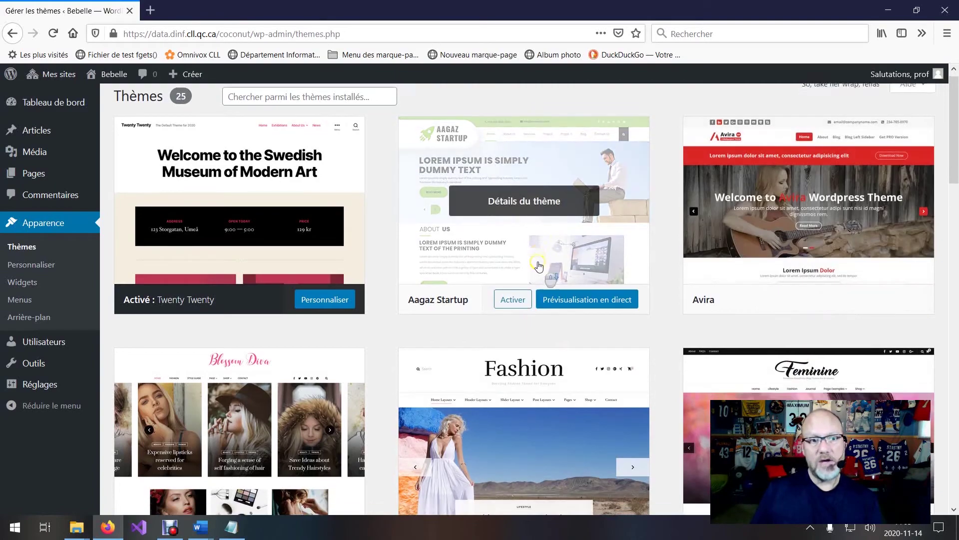
scroll(546, 274, "down", 10)
scroll(663, 299, "down", 10)
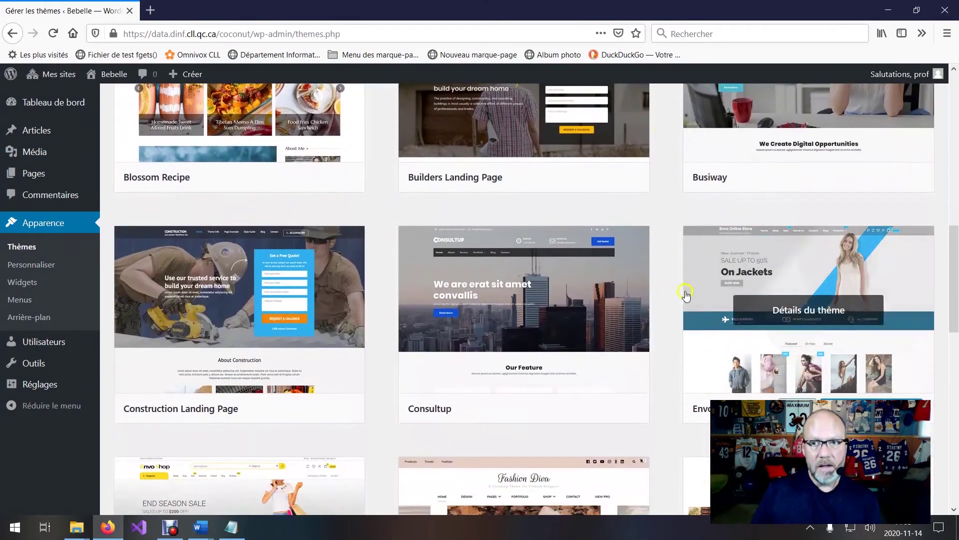
scroll(686, 300, "down", 14)
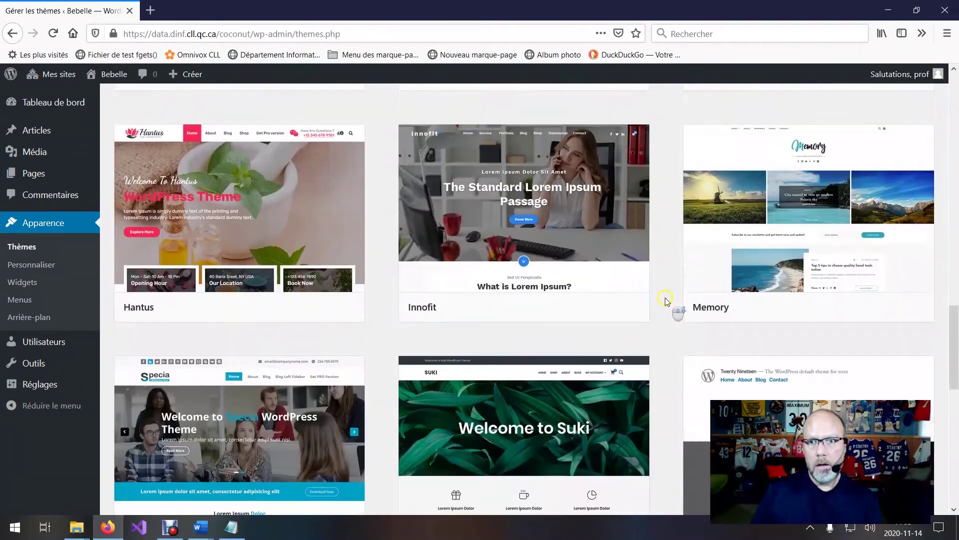
scroll(767, 334, "down", 3)
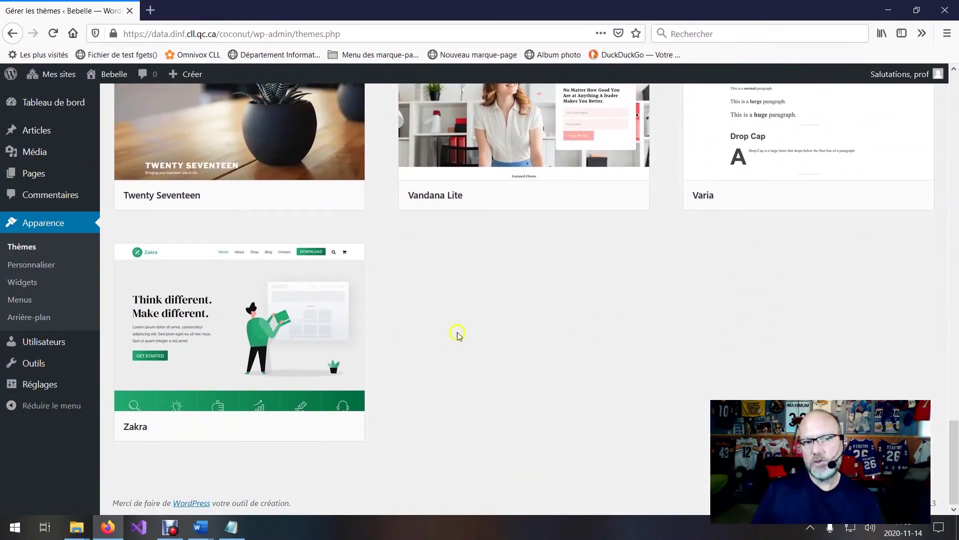
scroll(590, 349, "up", 20)
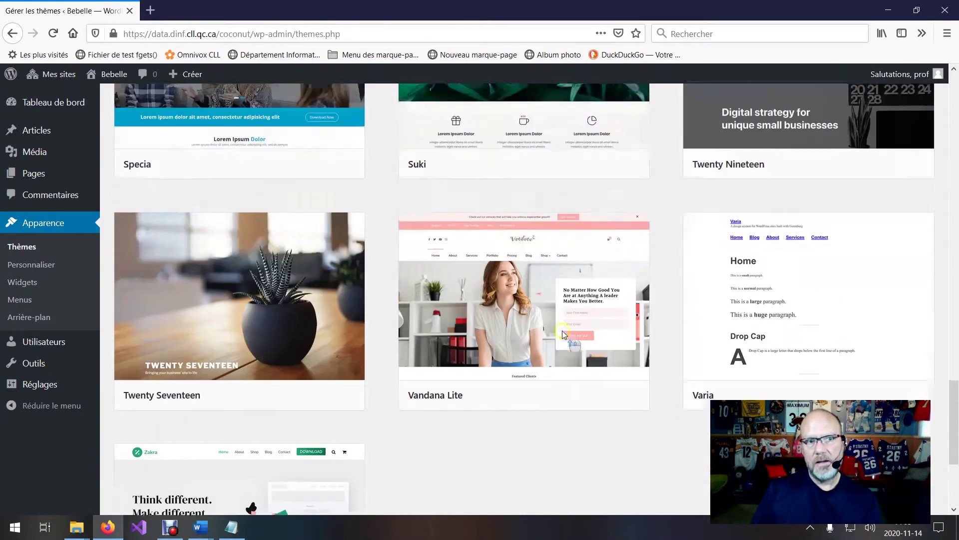
scroll(558, 304, "up", 1)
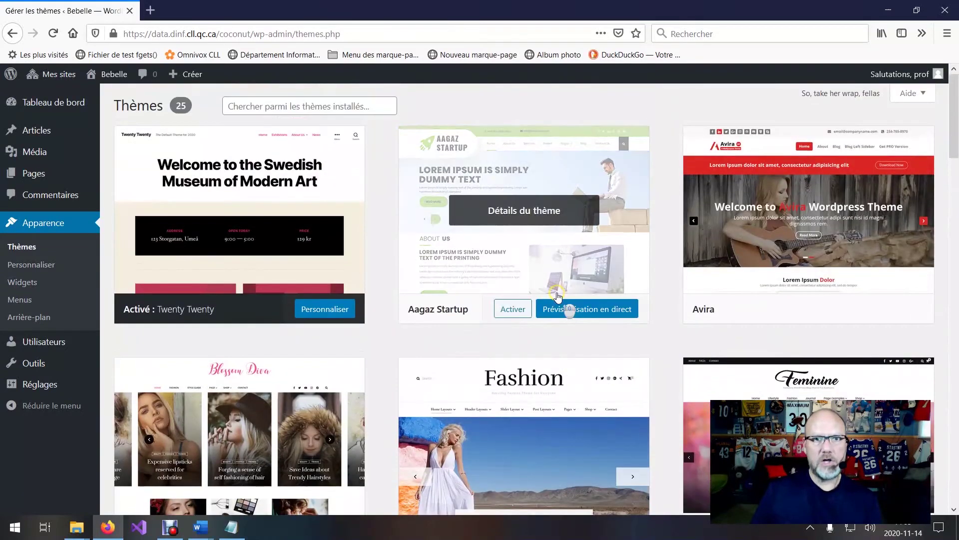
Open the details of the Avira theme and read its description
mouse_move(195, 212)
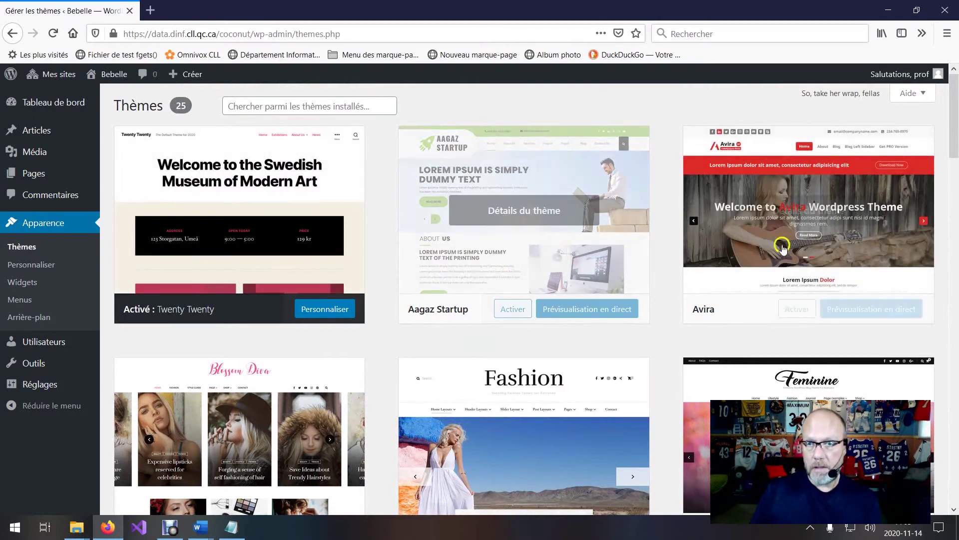
mouse_move(801, 223)
left_click(850, 261)
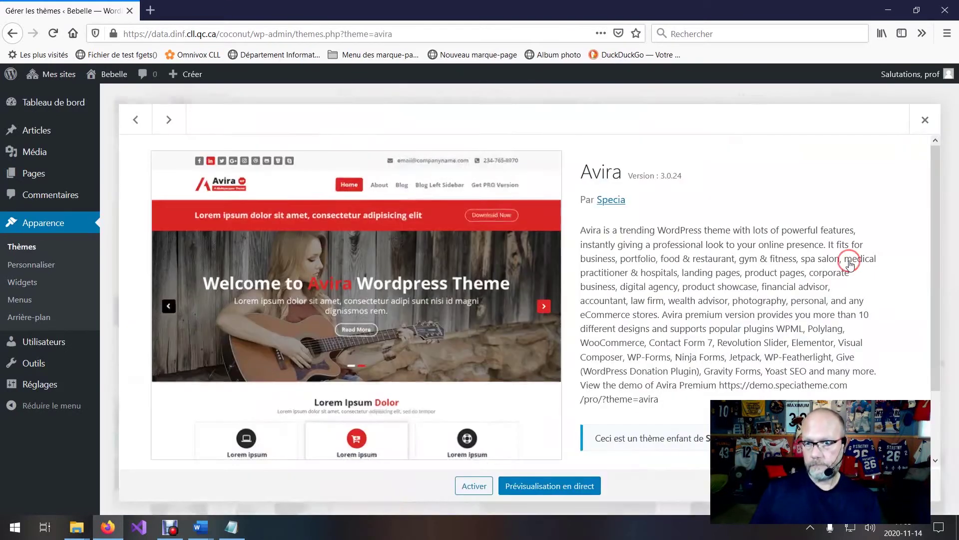
scroll(487, 381, "down", 2)
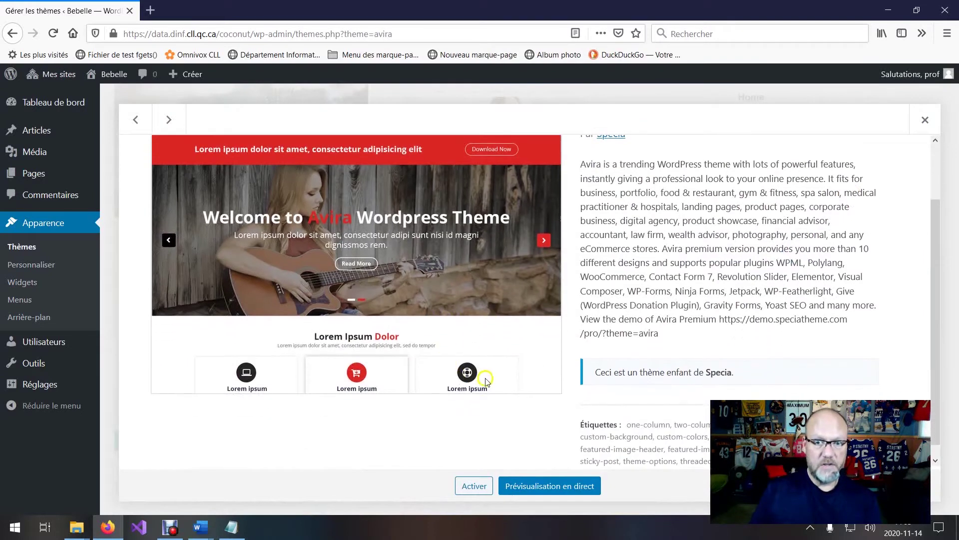
Preview the Avira theme live on the Bebelle site and examine the article, navigation and sidebar widgets
left_click(548, 487)
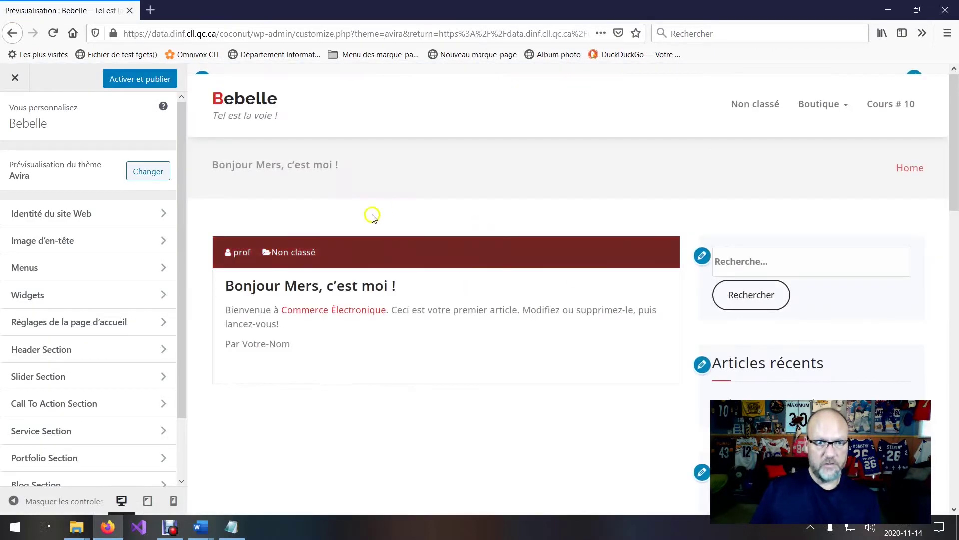
scroll(430, 268, "down", 2)
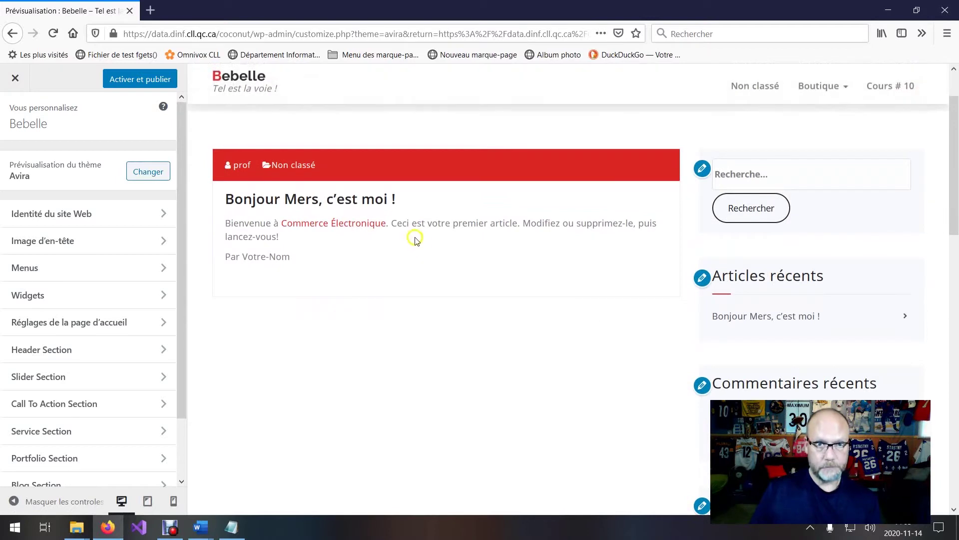
left_click(392, 248)
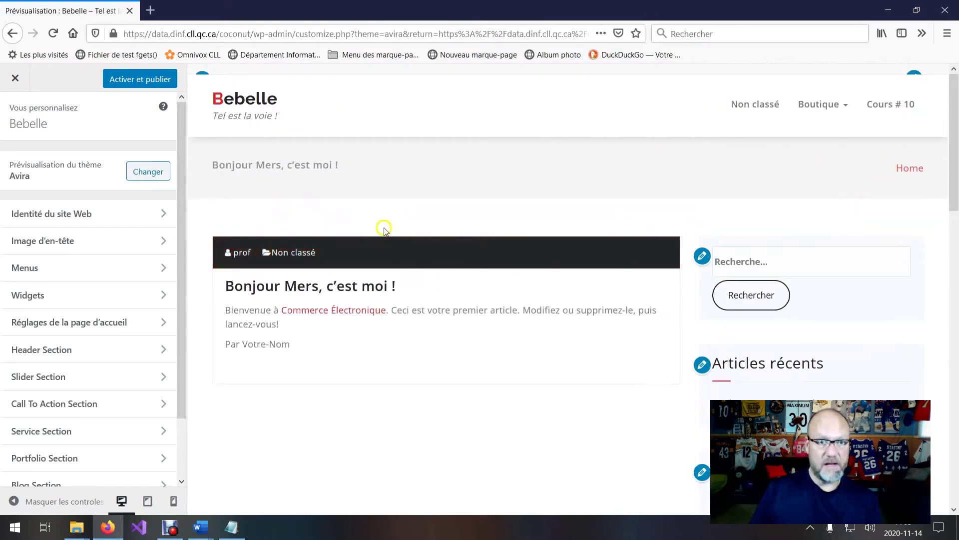
scroll(470, 327, "down", 10)
scroll(475, 320, "down", 6)
scroll(488, 296, "up", 8)
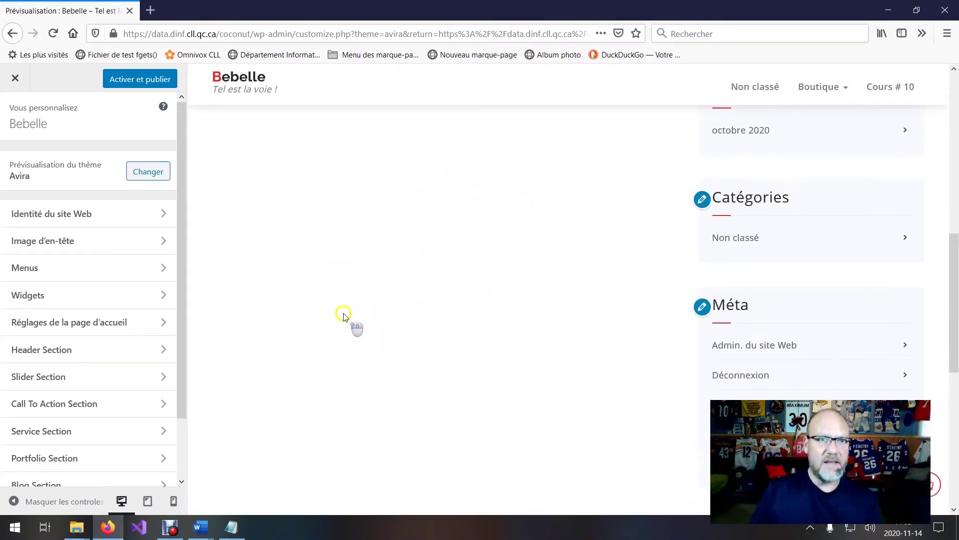
scroll(345, 316, "up", 10)
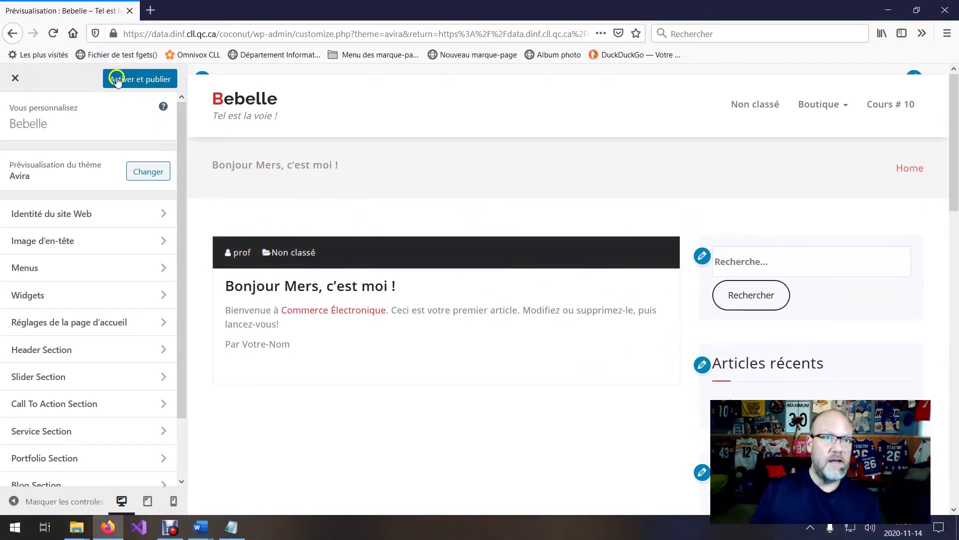
Close the Avira preview without activating the theme, view the Aagaz Startup details and return to the installed themes list
left_click(15, 80)
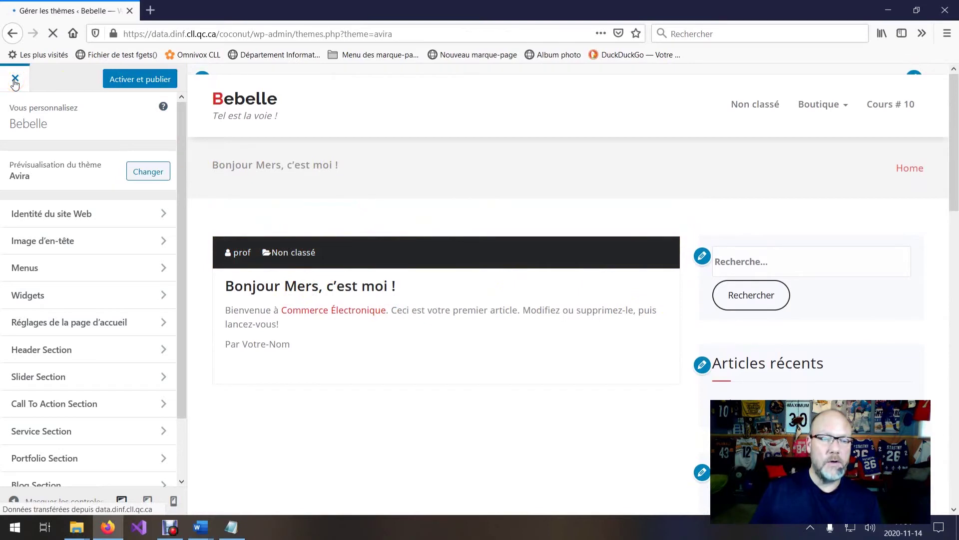
scroll(234, 209, "down", 2)
scroll(234, 209, "up", 2)
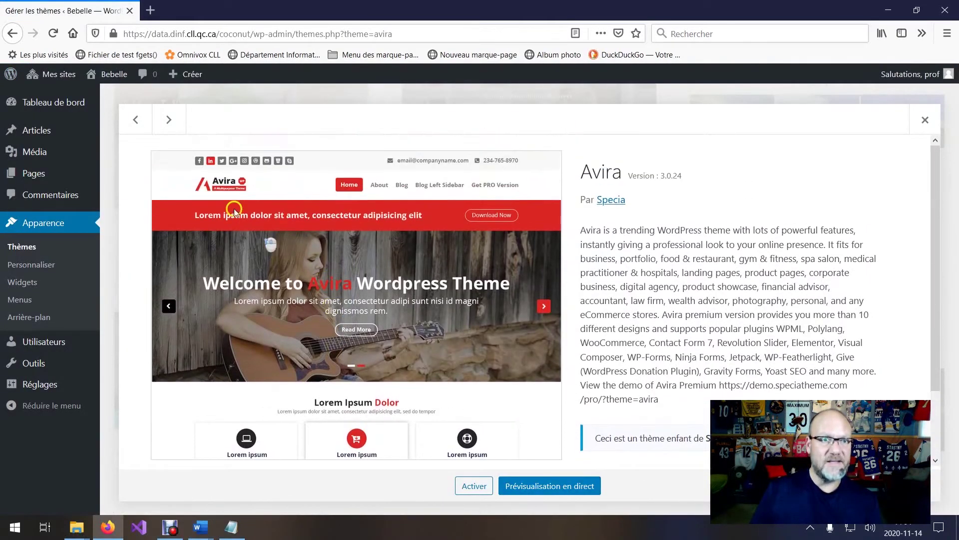
left_click(134, 119)
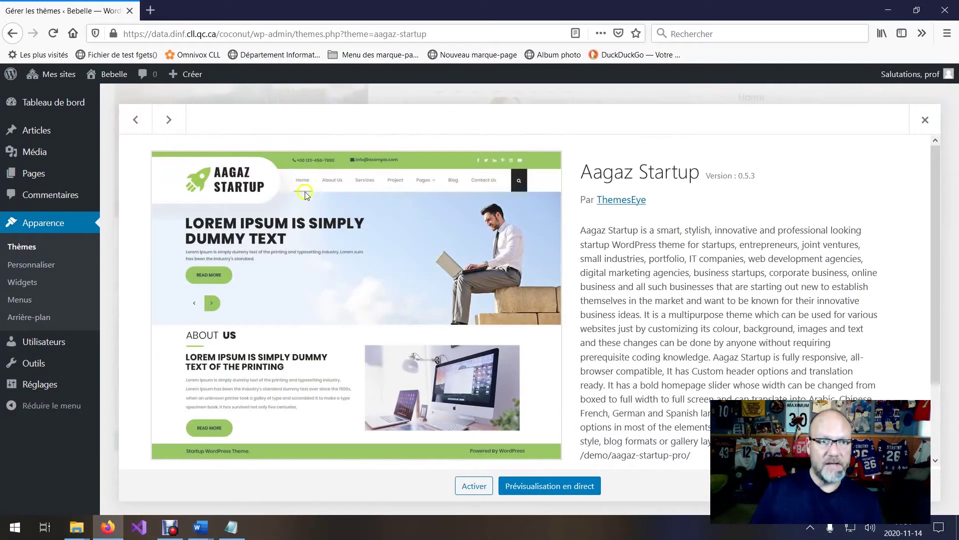
left_click(39, 243)
scroll(443, 299, "down", 1)
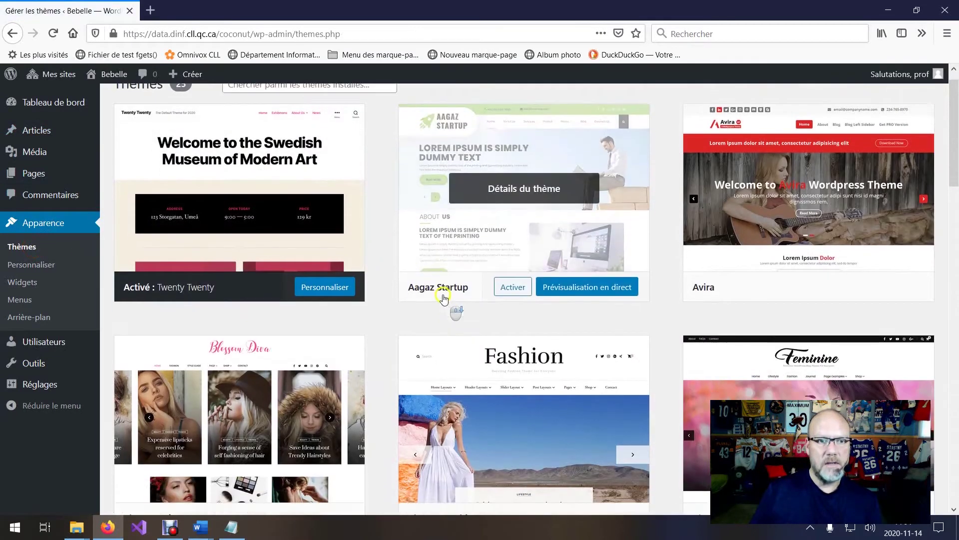
Open the details of the Blossom Fashion theme, read its description and start its live preview
scroll(444, 299, "down", 5)
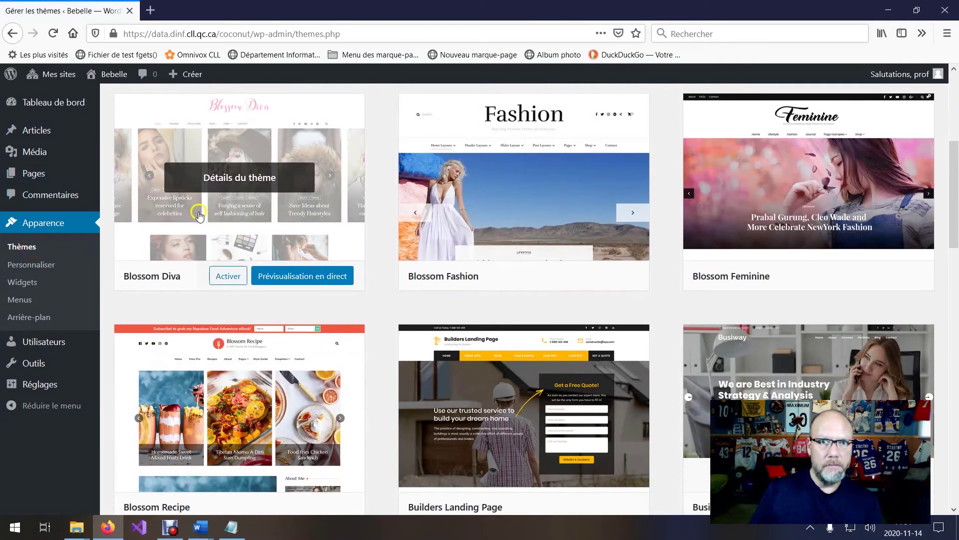
left_click(524, 207)
scroll(582, 415, "down", 5)
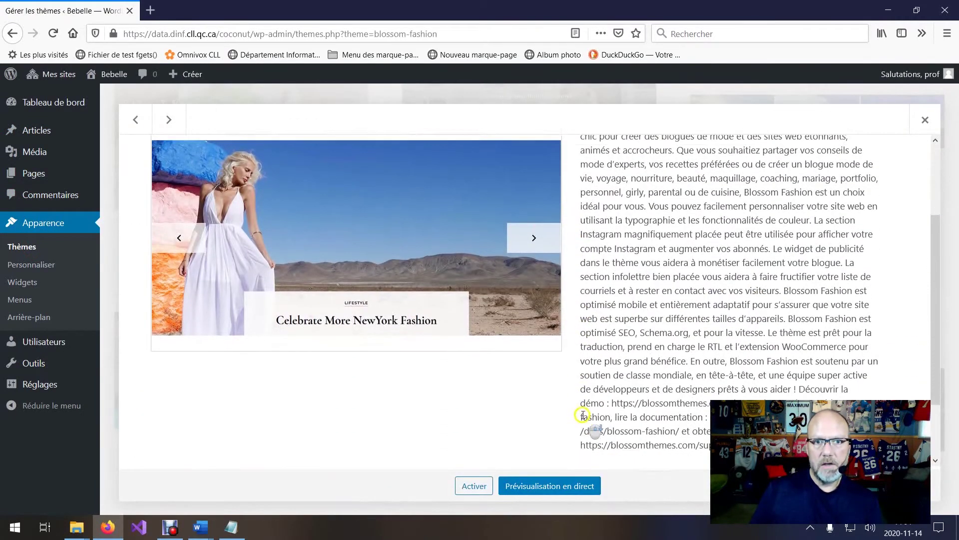
left_click(550, 486)
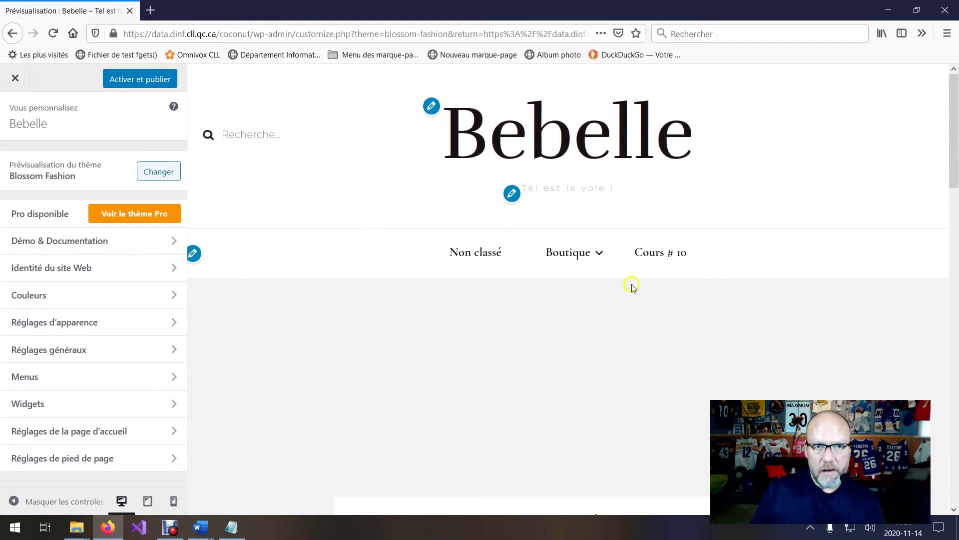
Examine the home page, sidebar widgets, navigation menu and Cours # 10 page in the Blossom Fashion preview
scroll(552, 336, "down", 1)
scroll(552, 335, "down", 5)
scroll(557, 326, "down", 15)
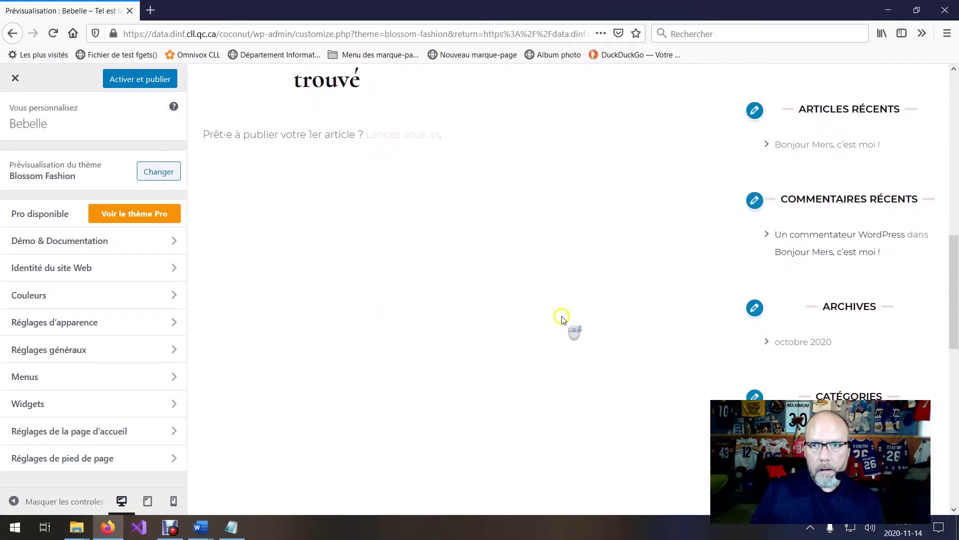
scroll(563, 305, "up", 20)
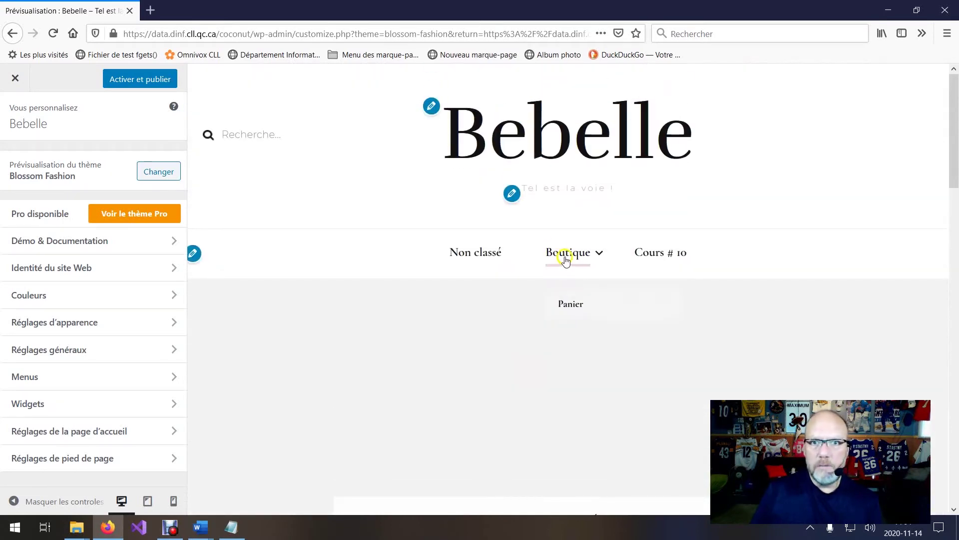
left_click(651, 255)
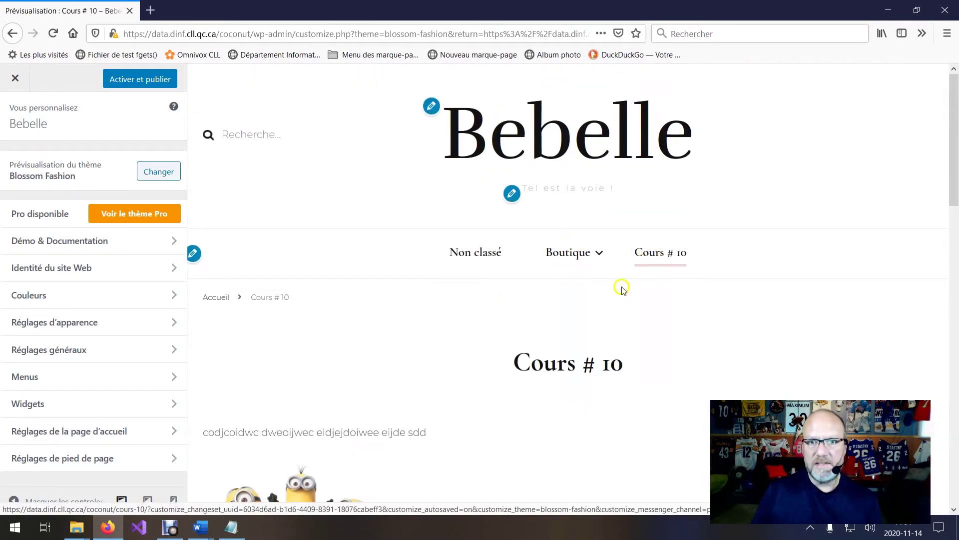
scroll(500, 321, "down", 4)
scroll(448, 318, "up", 4)
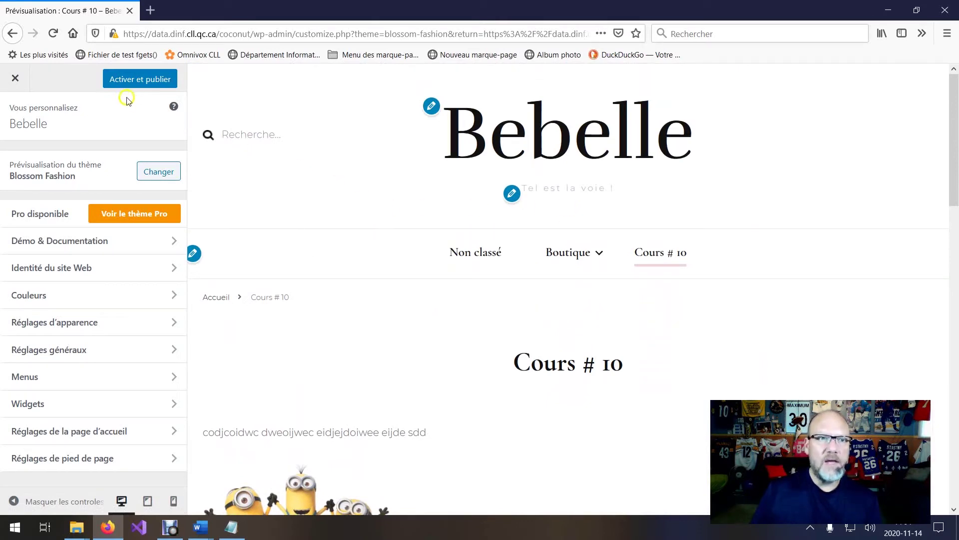
Close the Blossom Fashion preview without activating the theme and return to the installed themes list
left_click(13, 80)
left_click(508, 251)
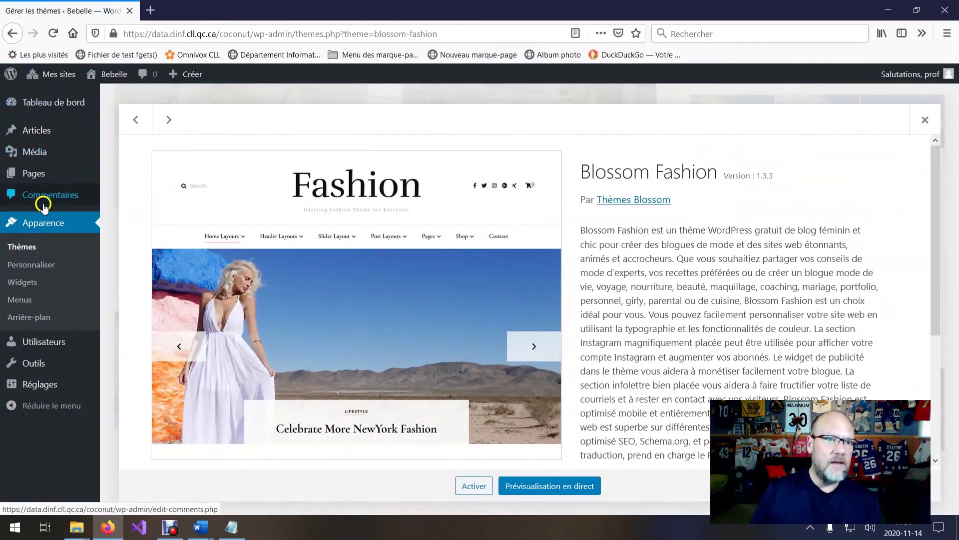
left_click(30, 240)
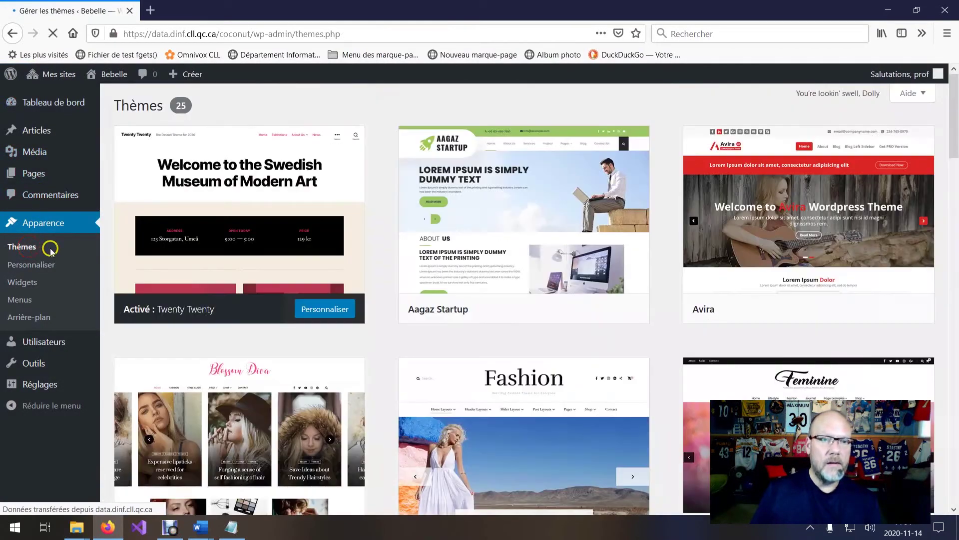
View the details of the Twenty Twenty theme, then visit the Bebelle site and look over its front page
left_click(274, 243)
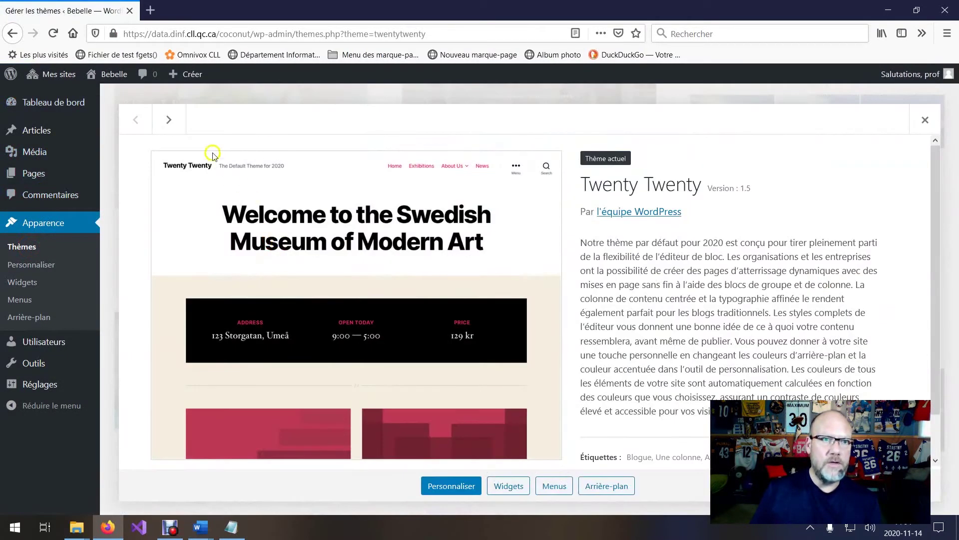
left_click(131, 94)
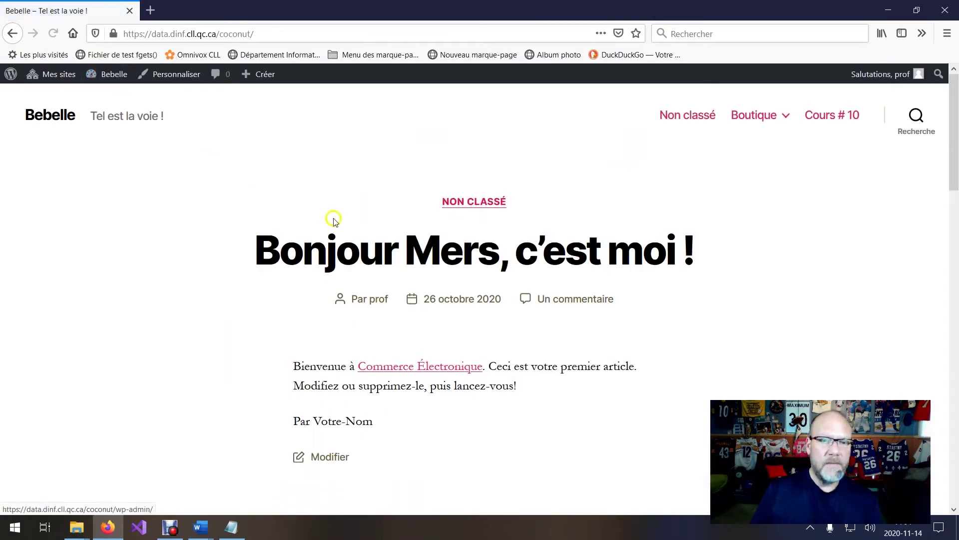
scroll(603, 343, "down", 5)
scroll(602, 343, "up", 5)
left_click(263, 296)
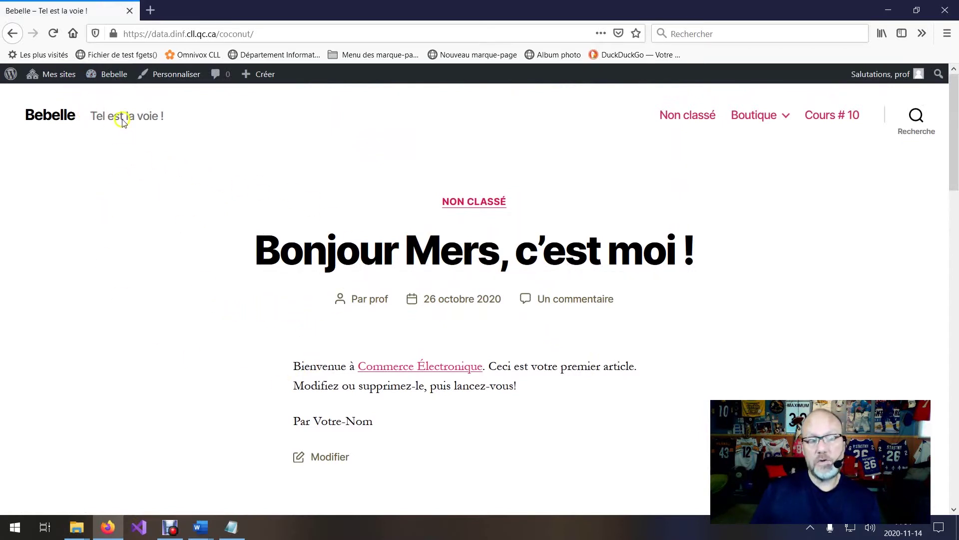
Return to the WordPress administration, reopen the Themes screen and browse the installed themes
left_click(10, 74)
mouse_move(60, 223)
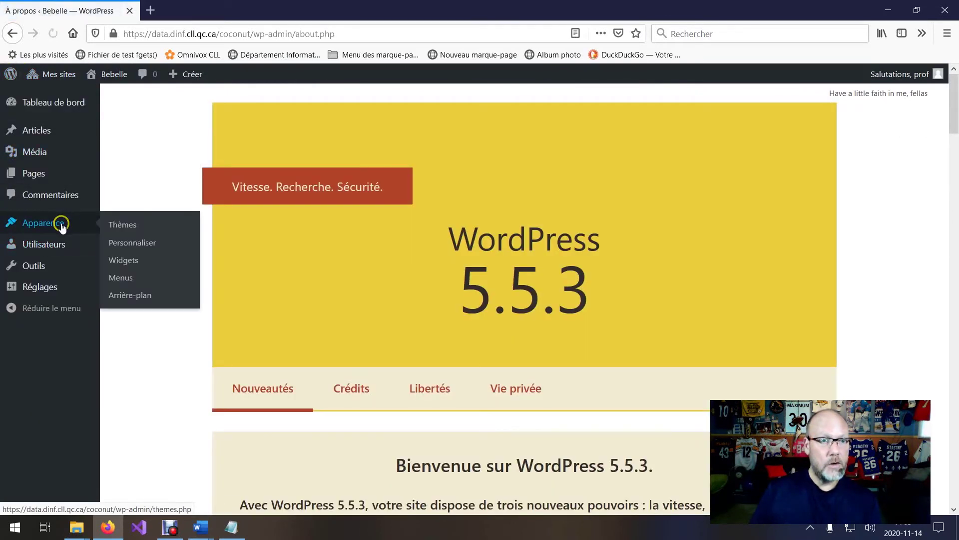
left_click(125, 228)
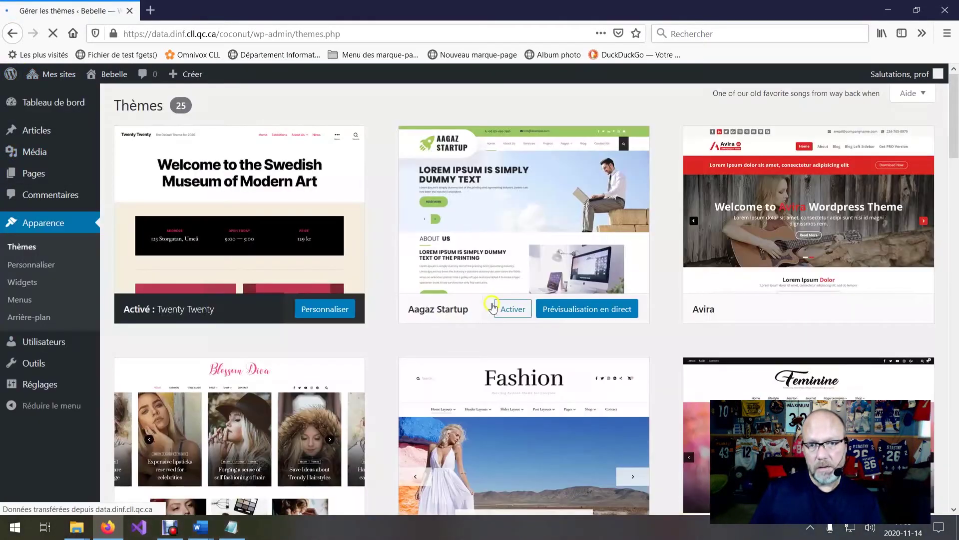
scroll(557, 357, "down", 9)
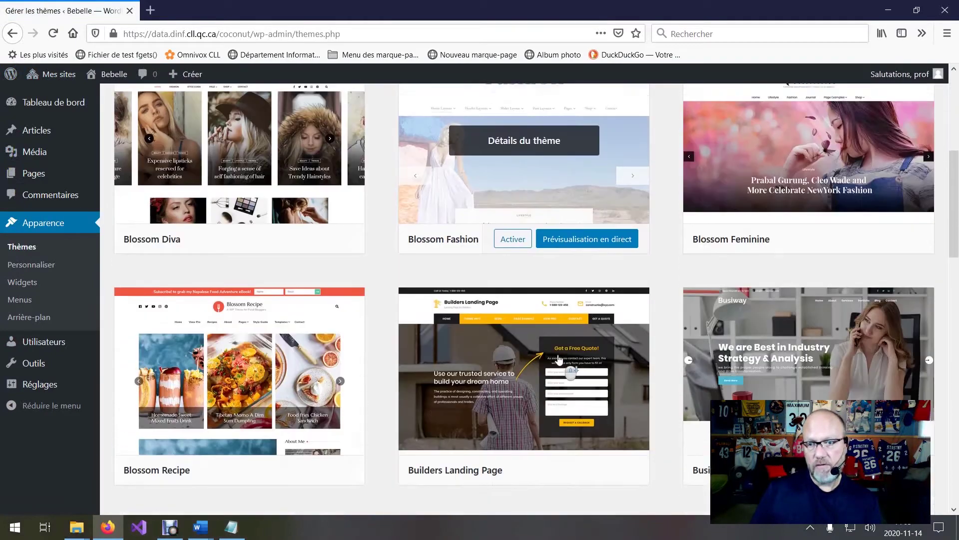
scroll(542, 351, "down", 8)
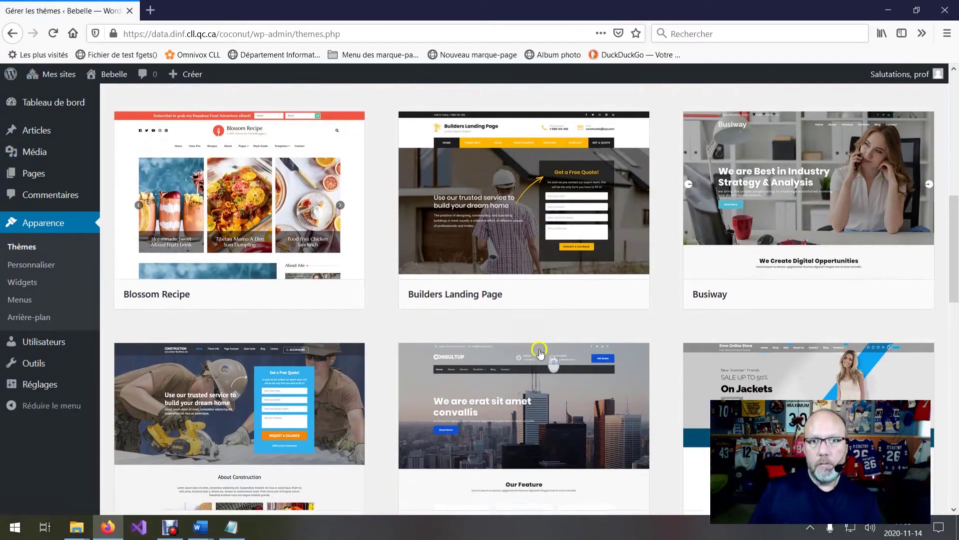
scroll(543, 352, "up", 10)
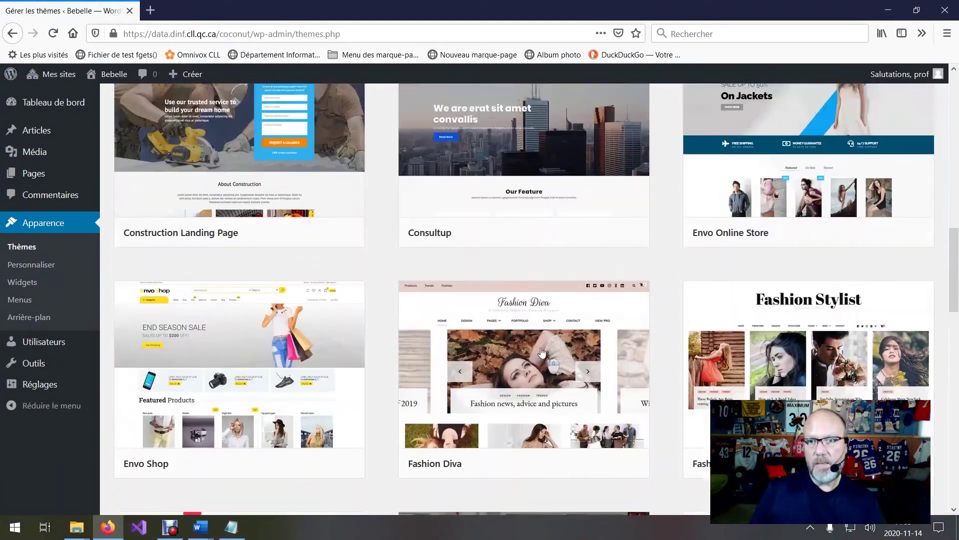
scroll(534, 355, "up", 1)
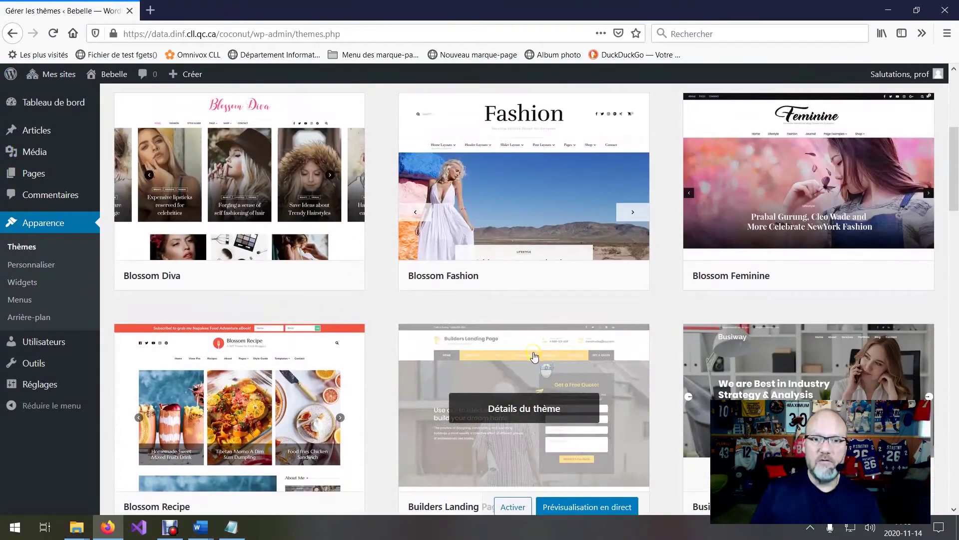
scroll(535, 362, "down", 2)
scroll(539, 368, "up", 7)
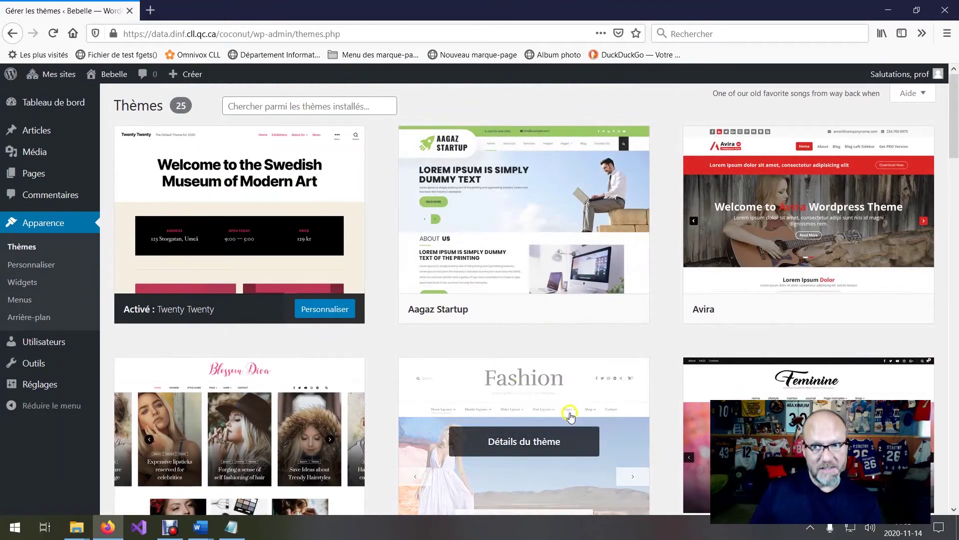
scroll(634, 377, "down", 6)
scroll(634, 354, "down", 15)
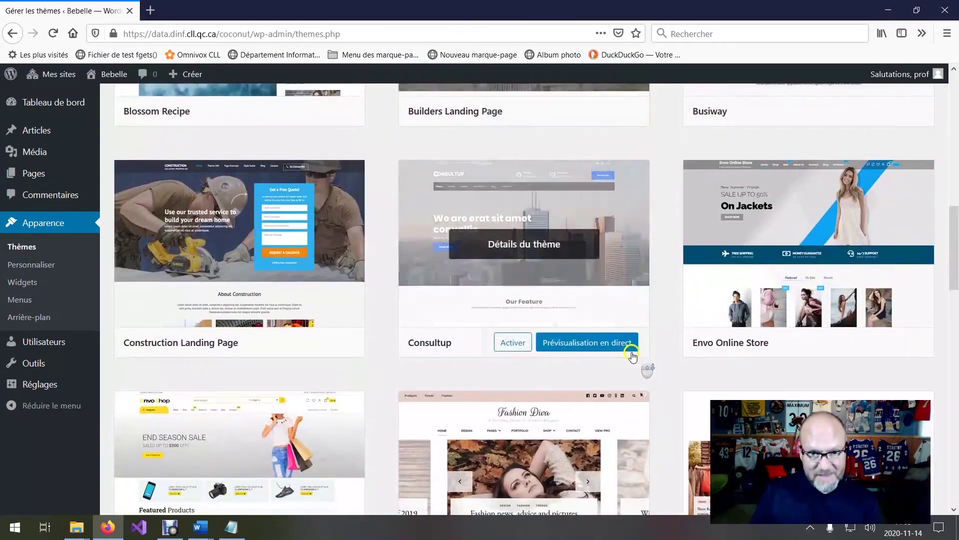
scroll(626, 356, "up", 6)
scroll(625, 356, "up", 12)
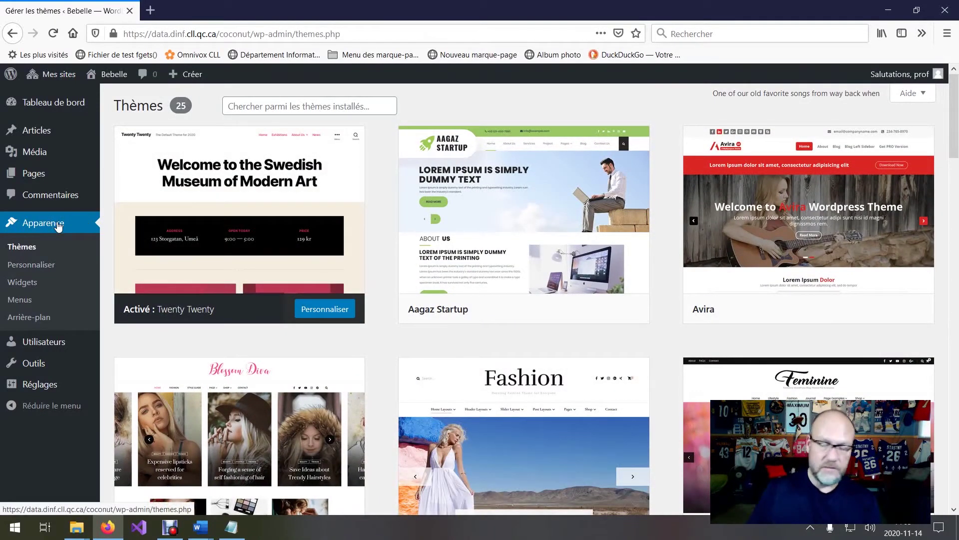
Open the customizer for the Twenty Twenty theme and examine its theme options for search, author biography and archive pages
left_click(34, 266)
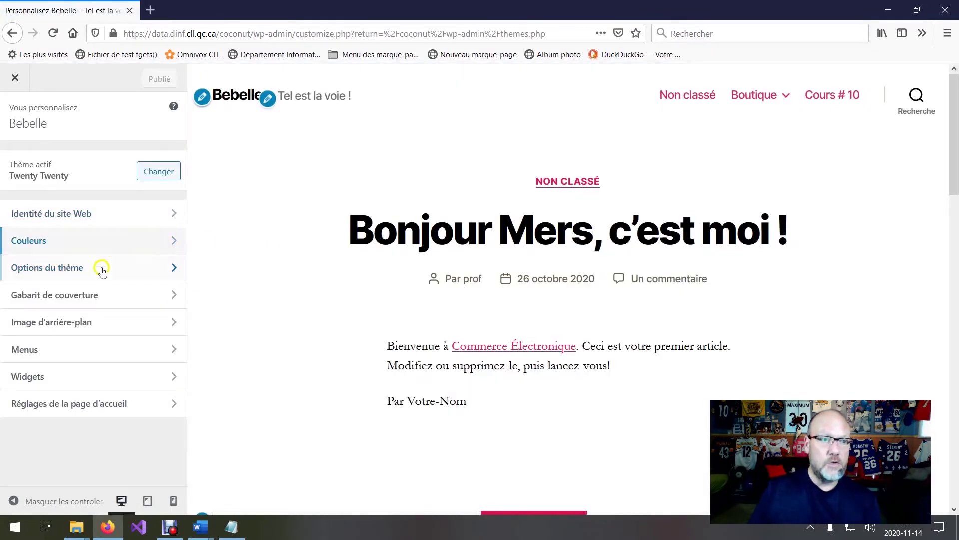
left_click(85, 272)
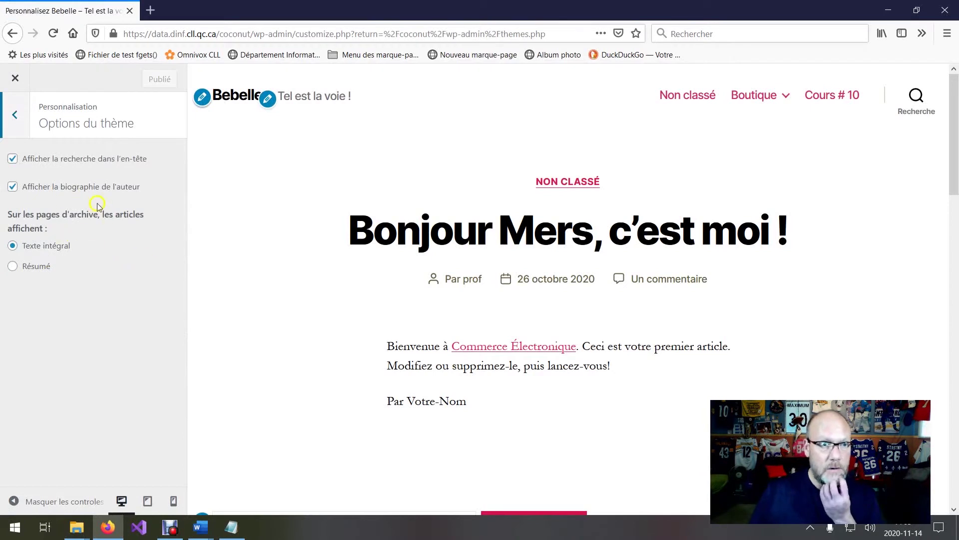
left_click(20, 114)
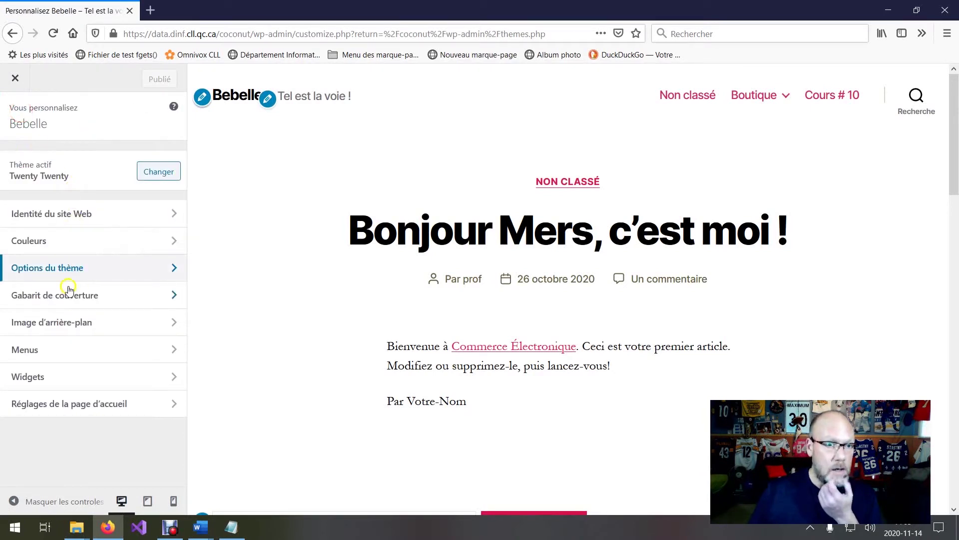
Set the site's background colour to green #81d742 in the customizer's colour settings
left_click(71, 242)
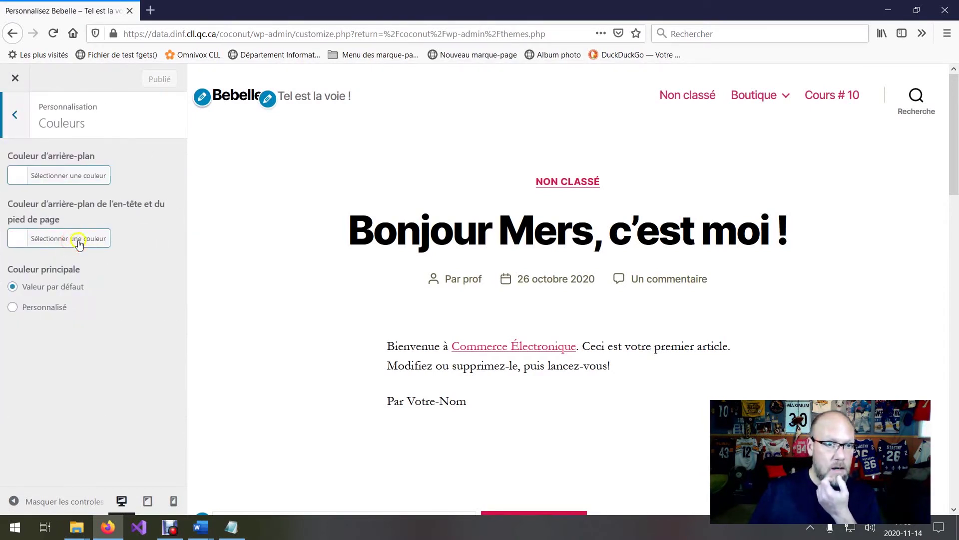
left_click(54, 178)
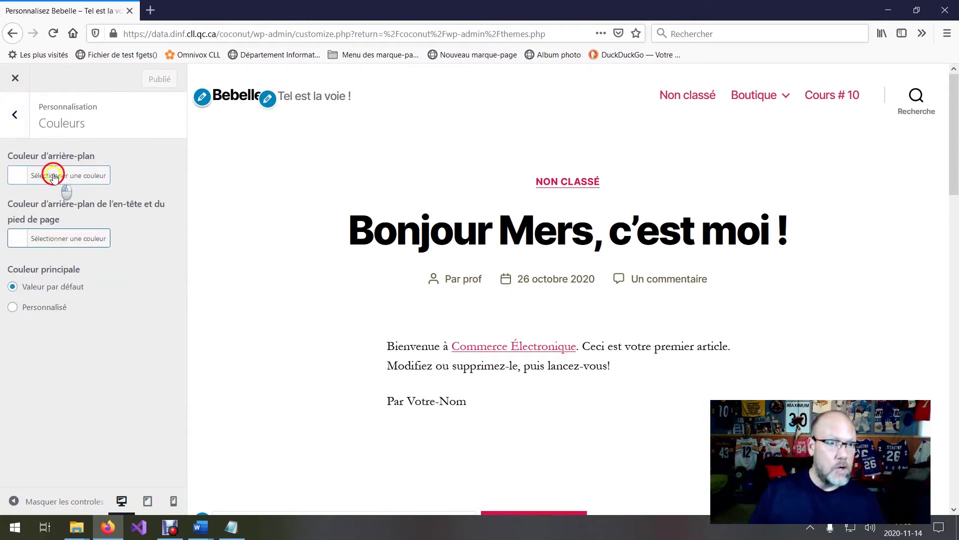
left_click(93, 340)
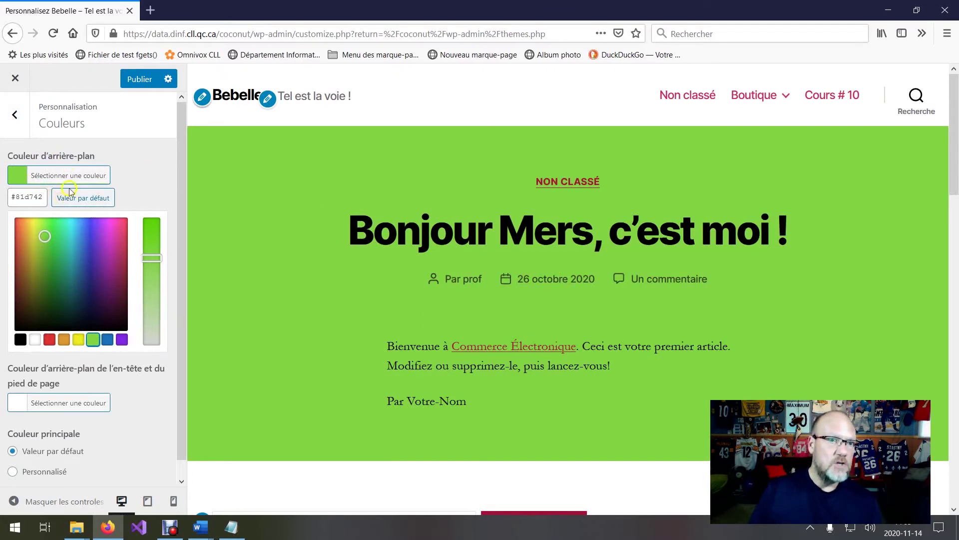
left_click(15, 115)
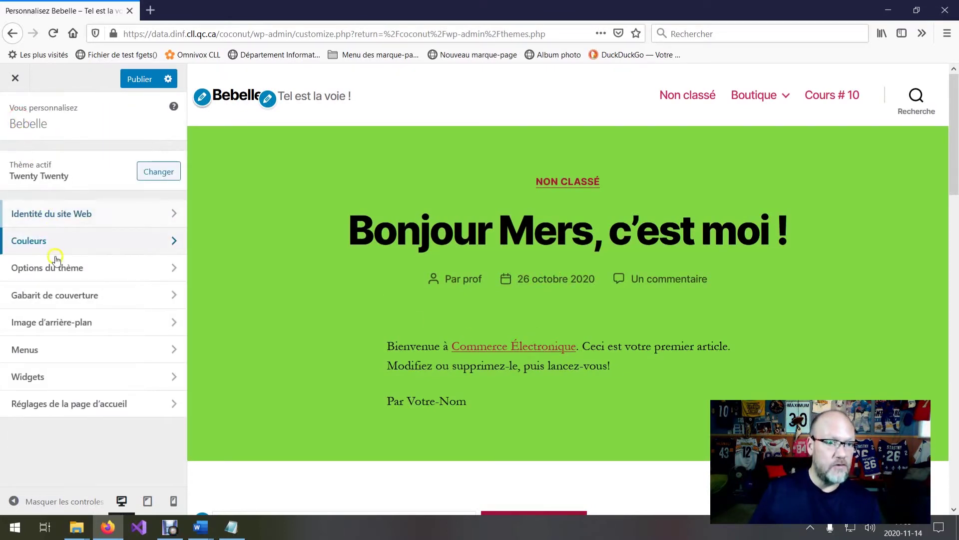
Examine the customizer's cover template, menus and homepage settings, then leave the customizer without saving the colour change
left_click(95, 298)
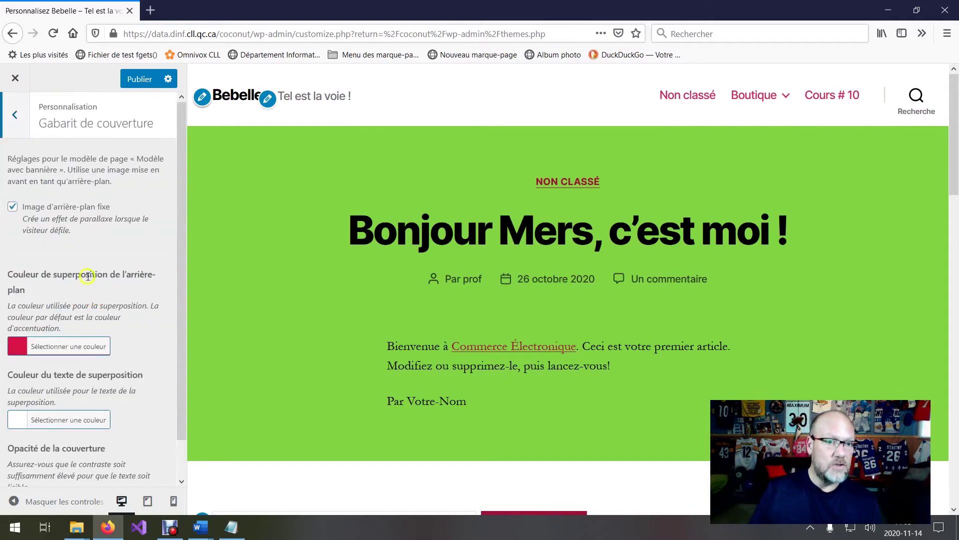
left_click(16, 120)
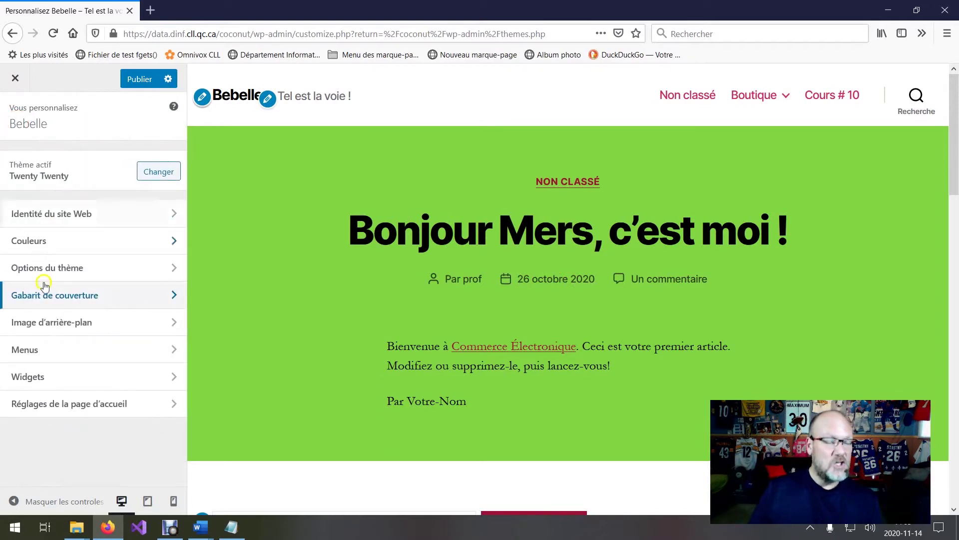
left_click(74, 346)
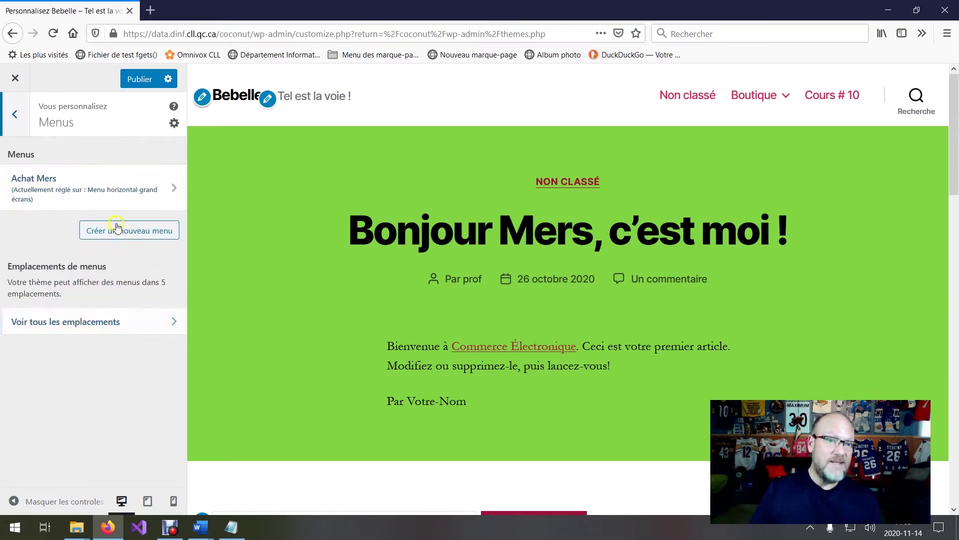
left_click(15, 115)
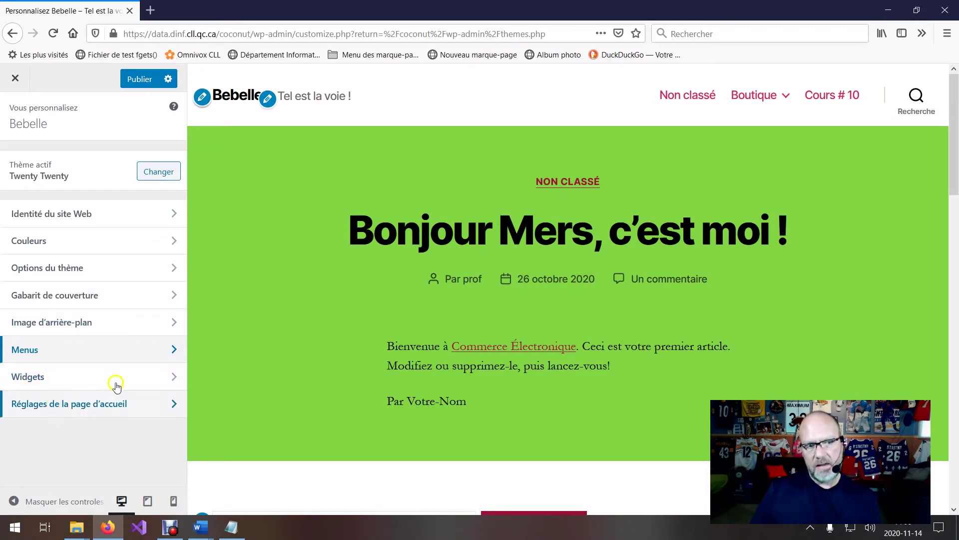
left_click(54, 406)
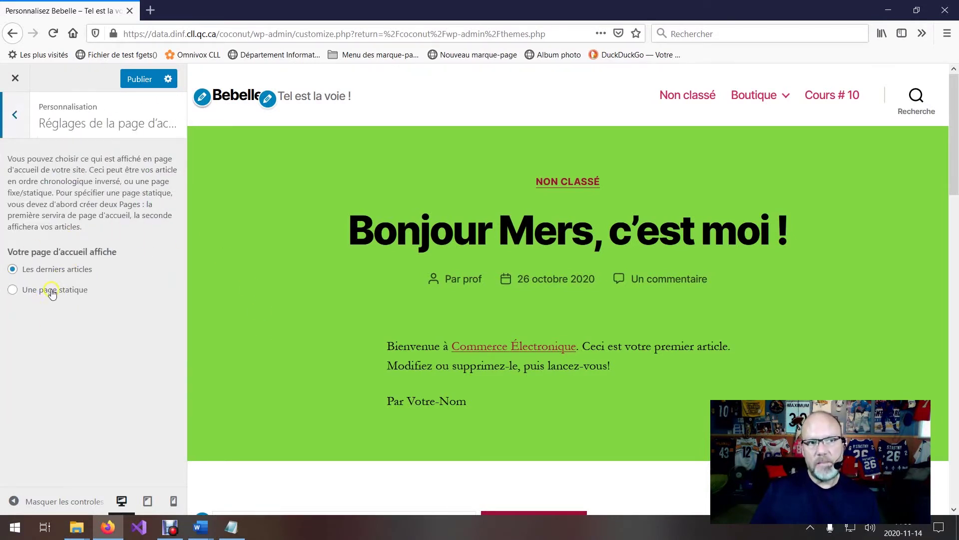
left_click(16, 117)
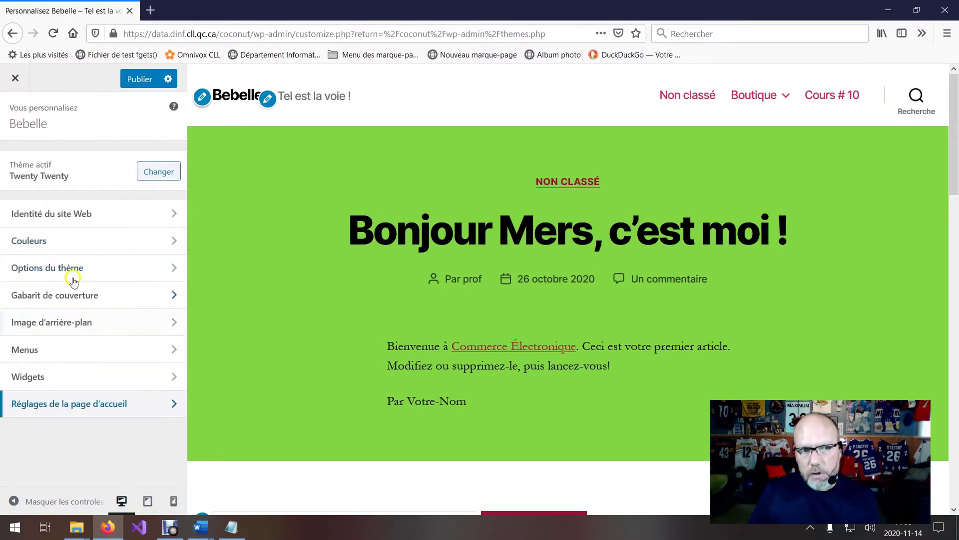
left_click(16, 78)
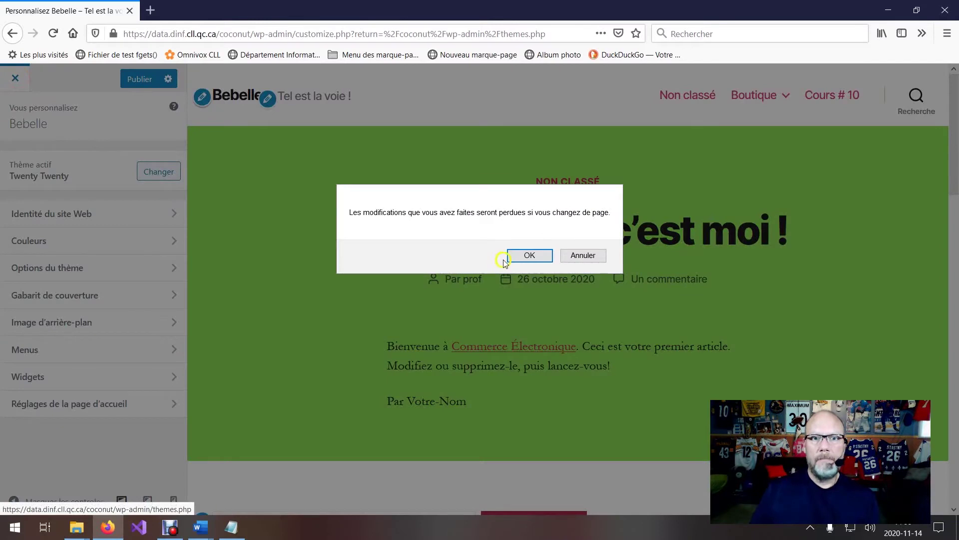
left_click(520, 256)
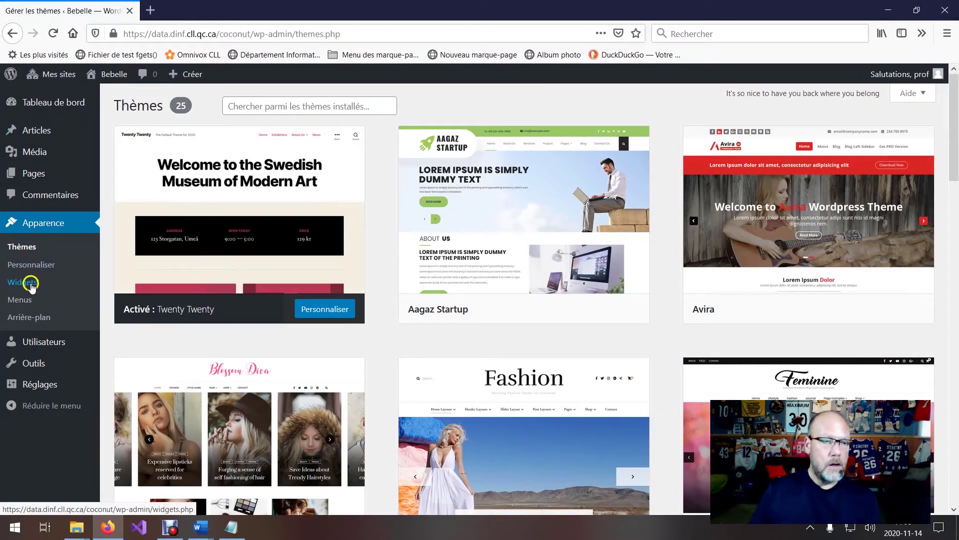
Choose the Captain America costume picture from the media library as the site's background image
left_click(40, 320)
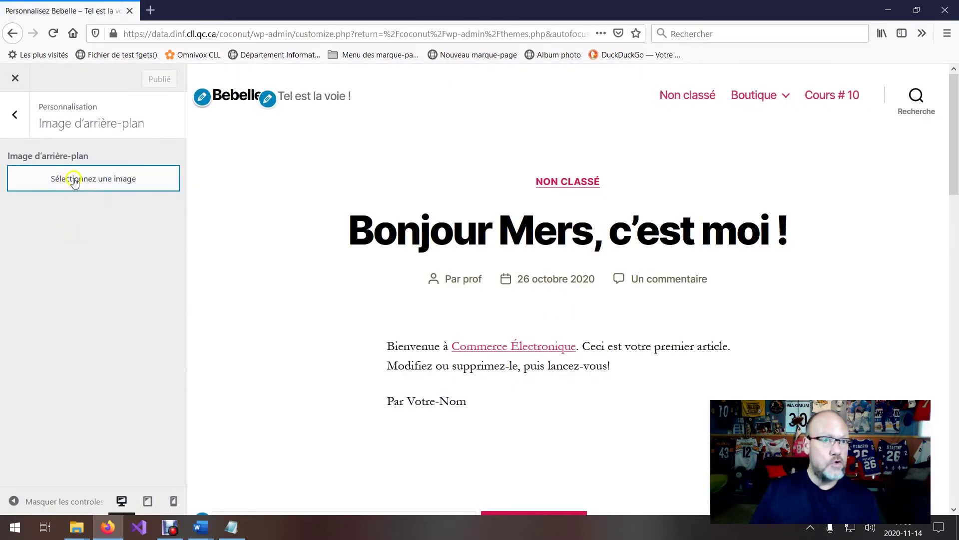
left_click(134, 182)
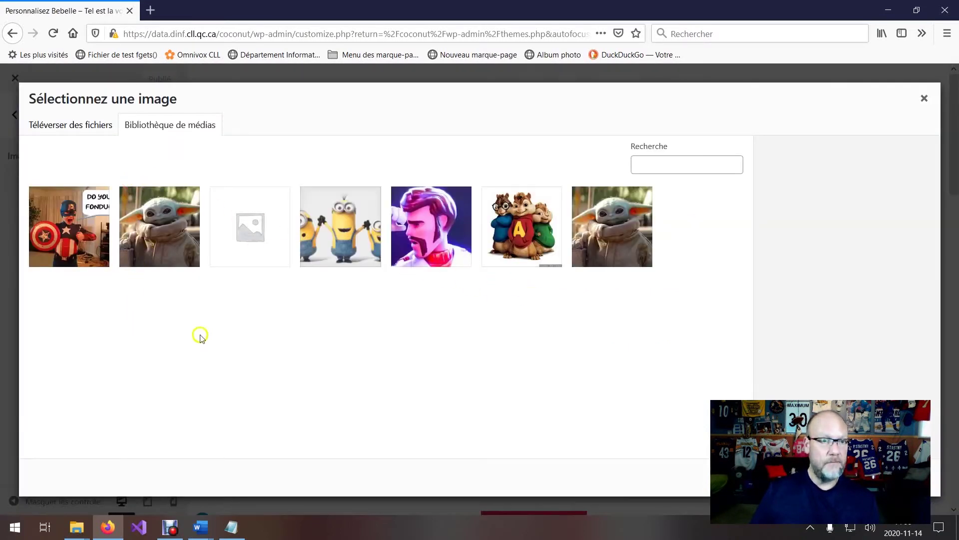
left_click(87, 234)
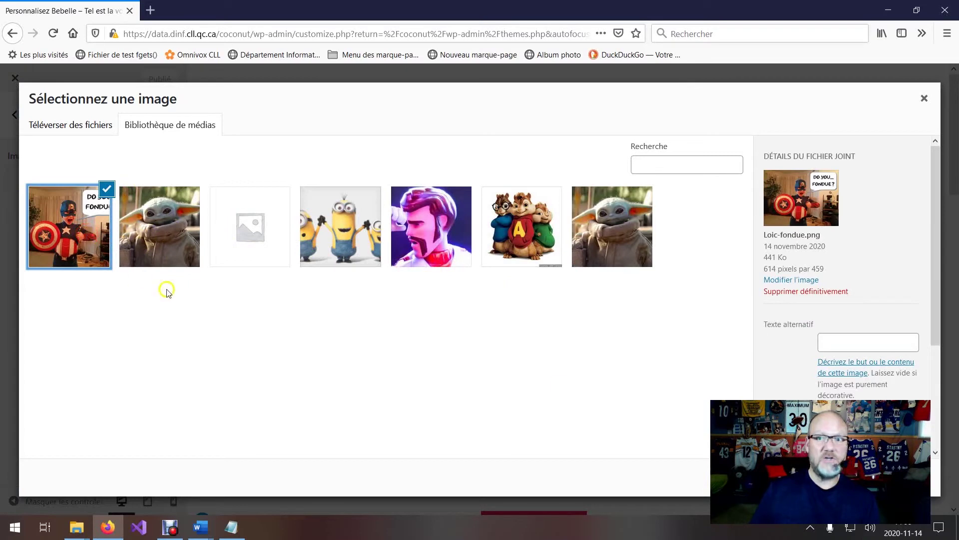
left_click(894, 478)
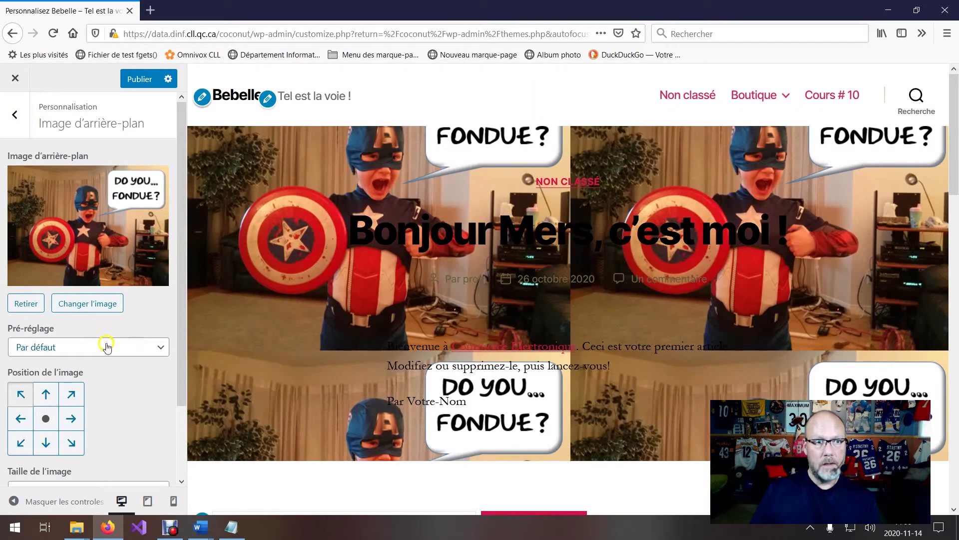
Set the background image size to Adapter à l'écran and check the result on the page preview
scroll(118, 356, "down", 3)
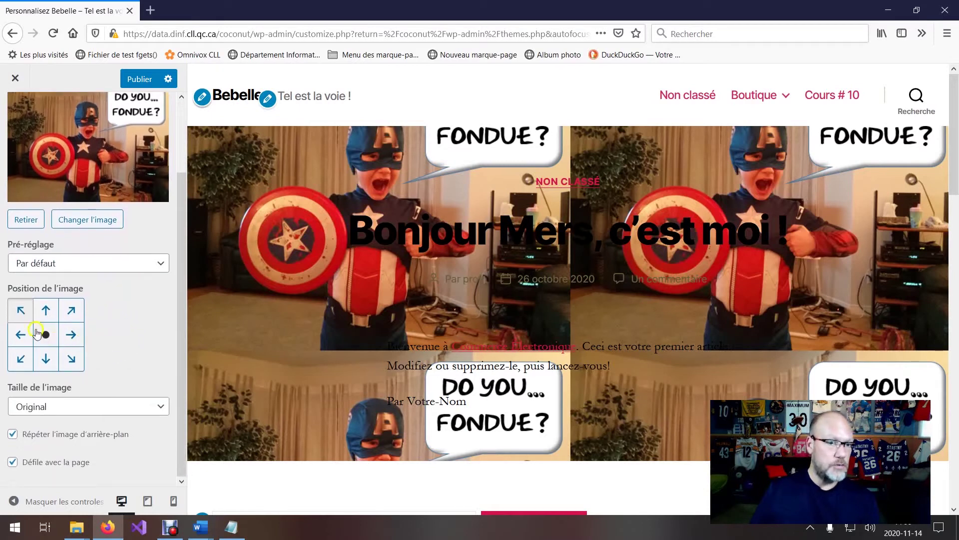
left_click(129, 407)
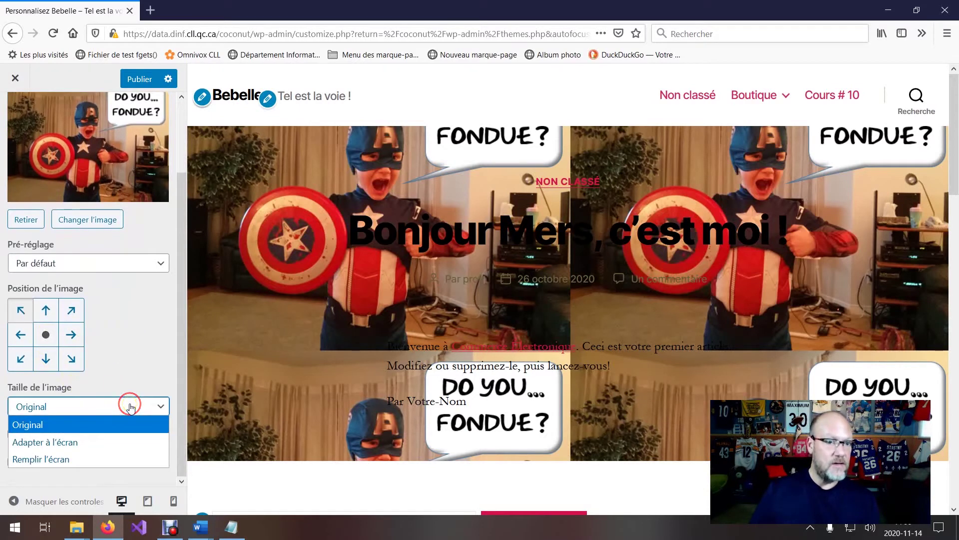
left_click(75, 441)
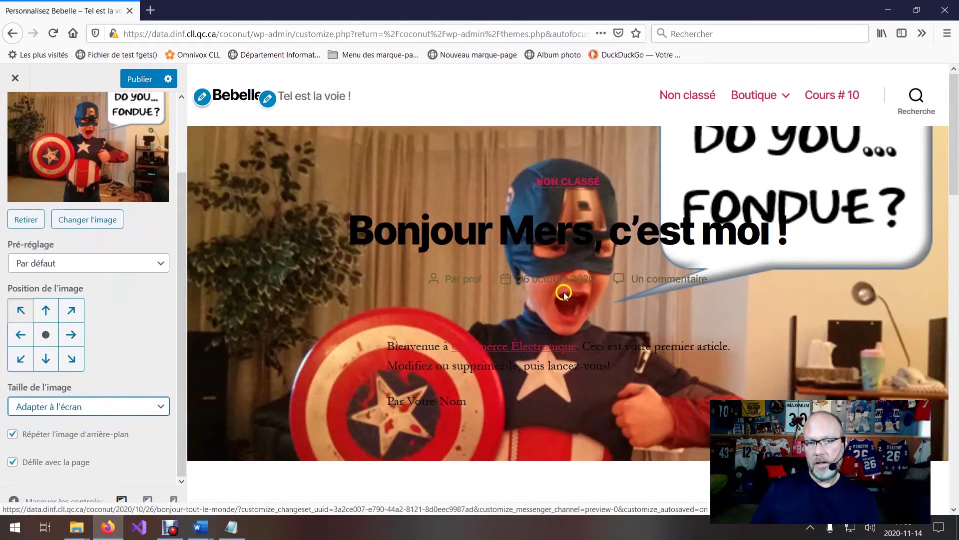
scroll(793, 318, "down", 5)
scroll(785, 340, "up", 5)
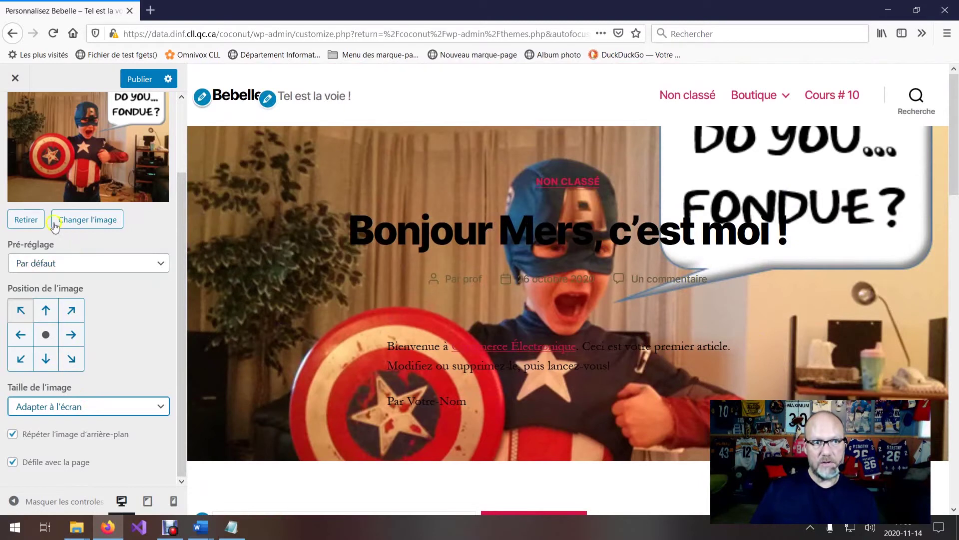
Remove the background image, then leave the customizer and discard the unsaved changes
left_click(26, 220)
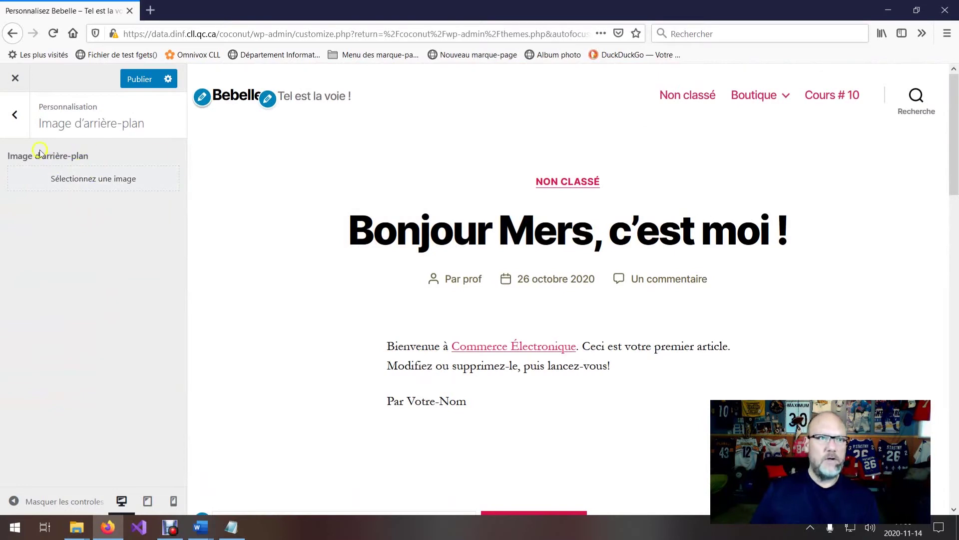
left_click(15, 116)
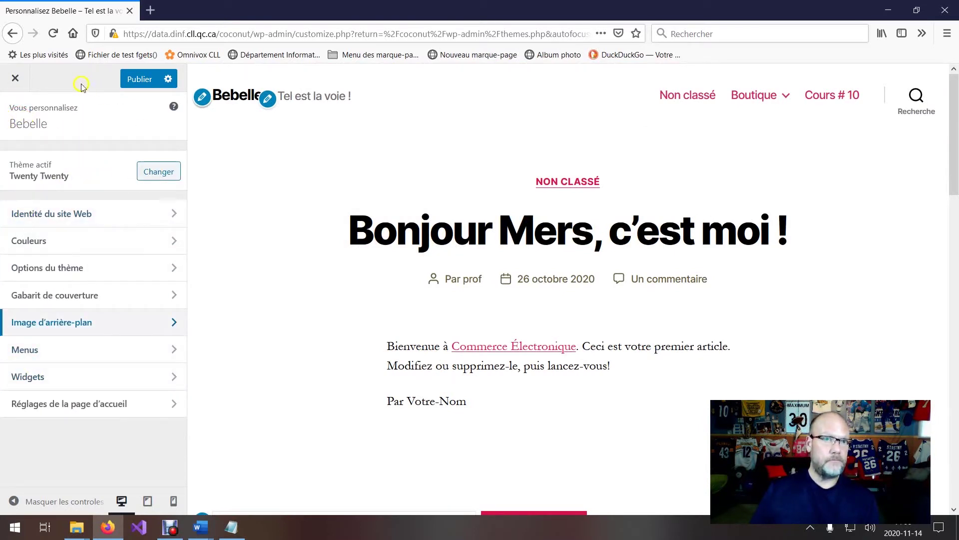
left_click(15, 78)
left_click(530, 256)
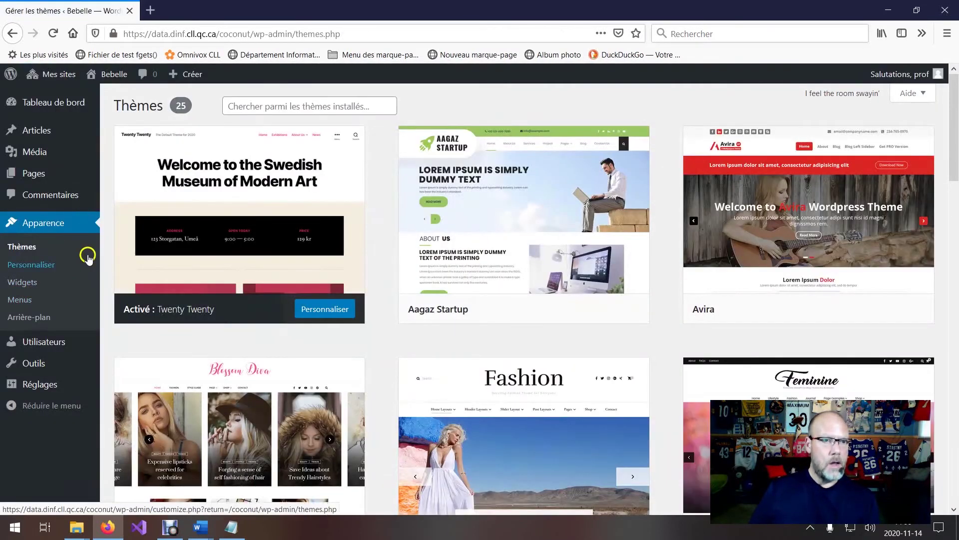
Look over the user and tool options, then examine the general, writing, discussion, media and permalink settings pages
mouse_move(42, 342)
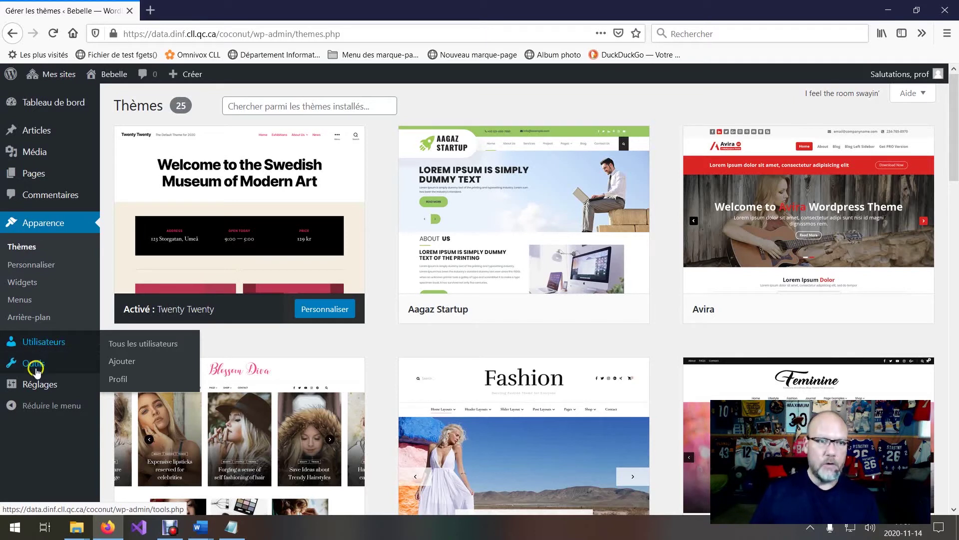
mouse_move(37, 370)
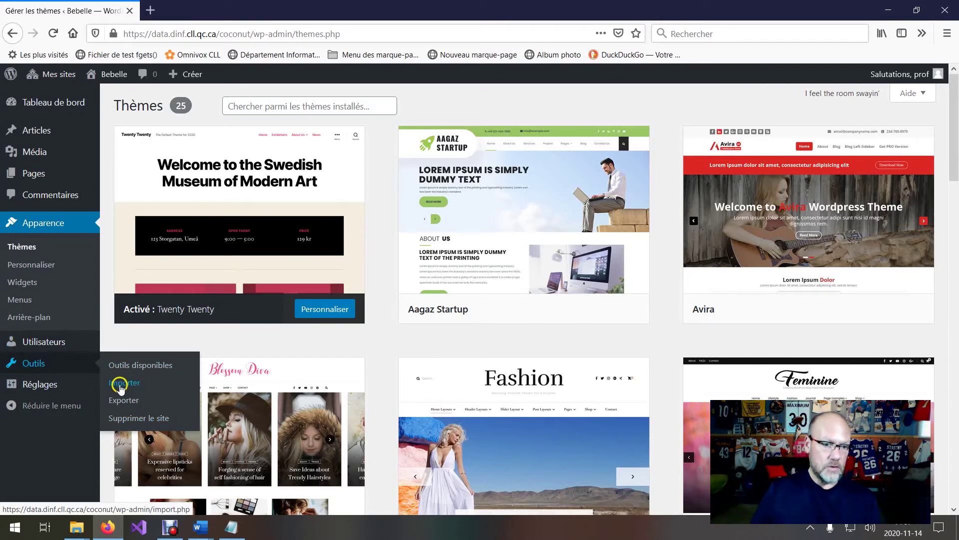
left_click(33, 385)
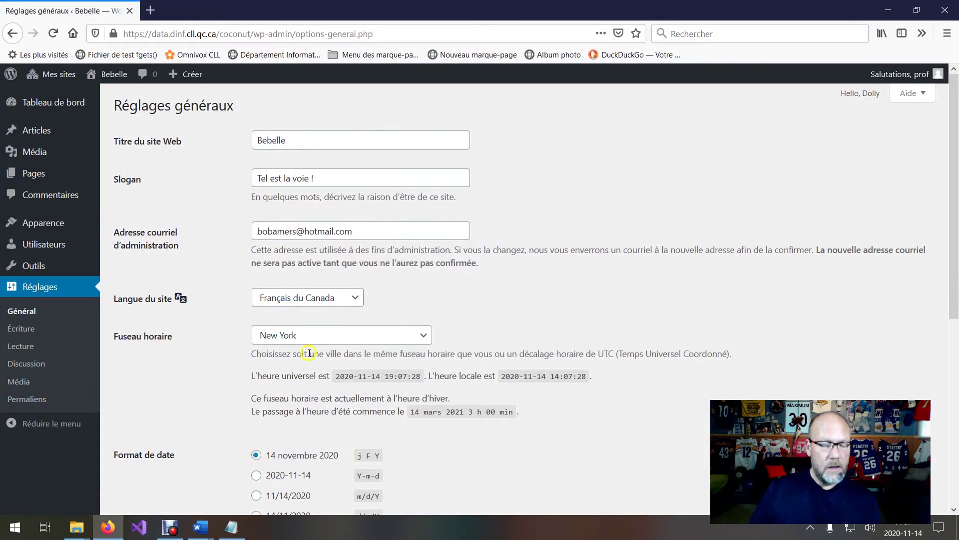
scroll(309, 354, "down", 6)
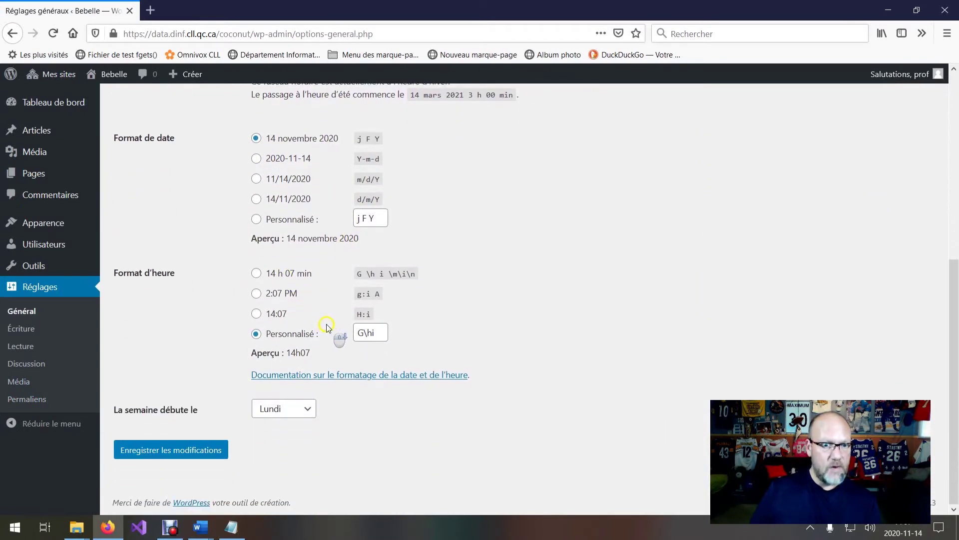
left_click(22, 327)
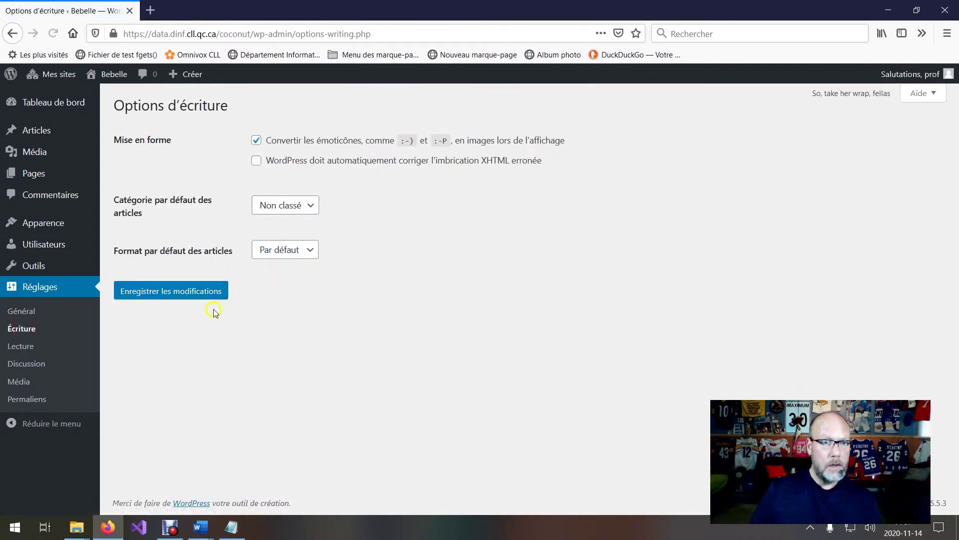
left_click(28, 366)
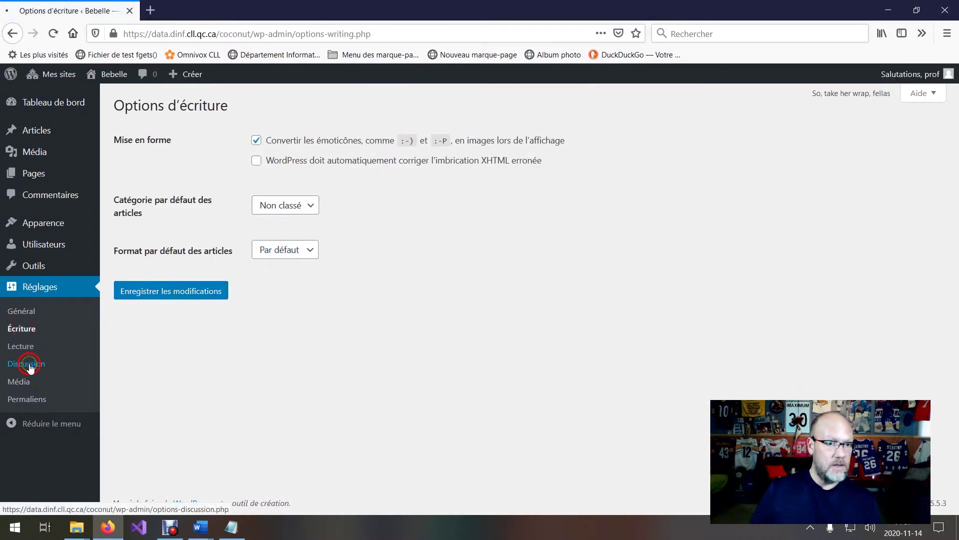
left_click(24, 382)
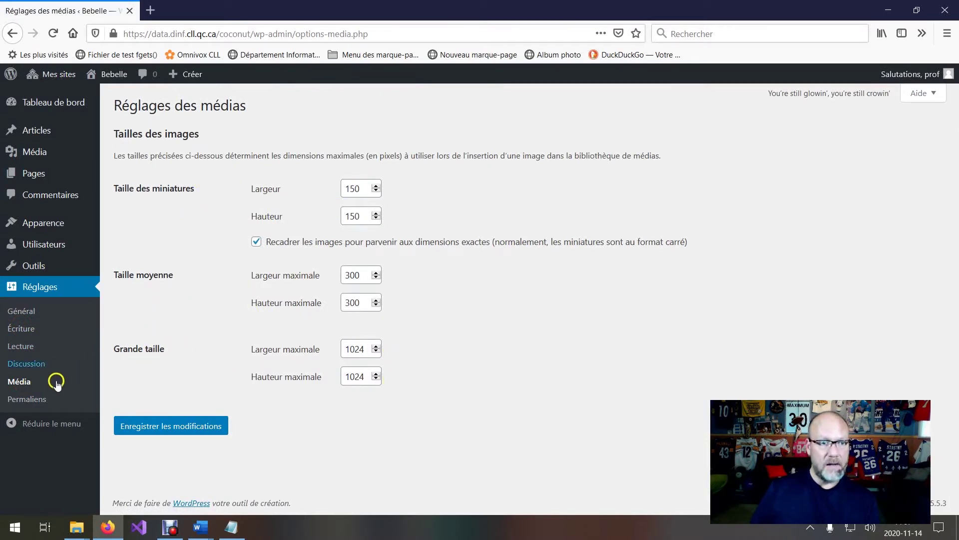
left_click(35, 400)
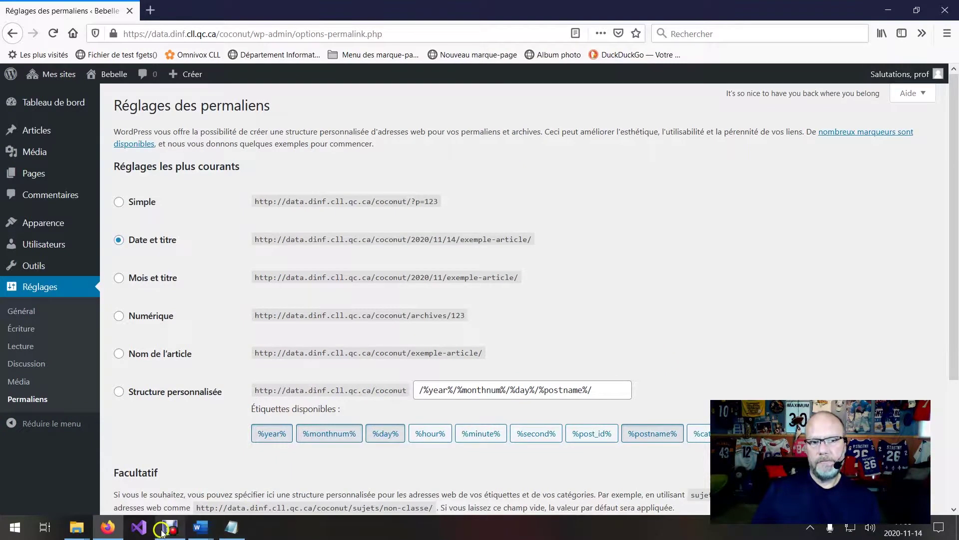
Switch to the Word document Ajouter des modules - Wordpress.doc and read section 1 on paid versus free themes
key("alt+Tab")
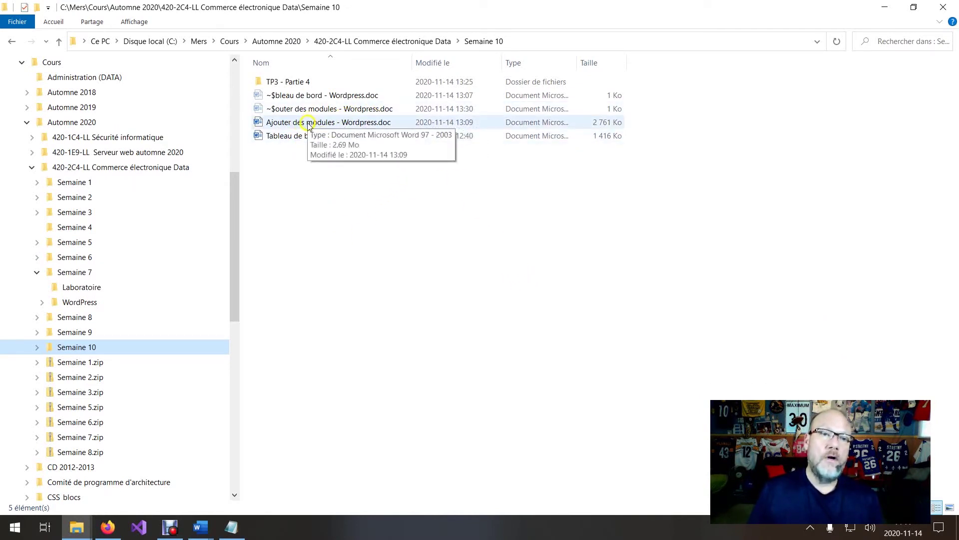
left_click(200, 527)
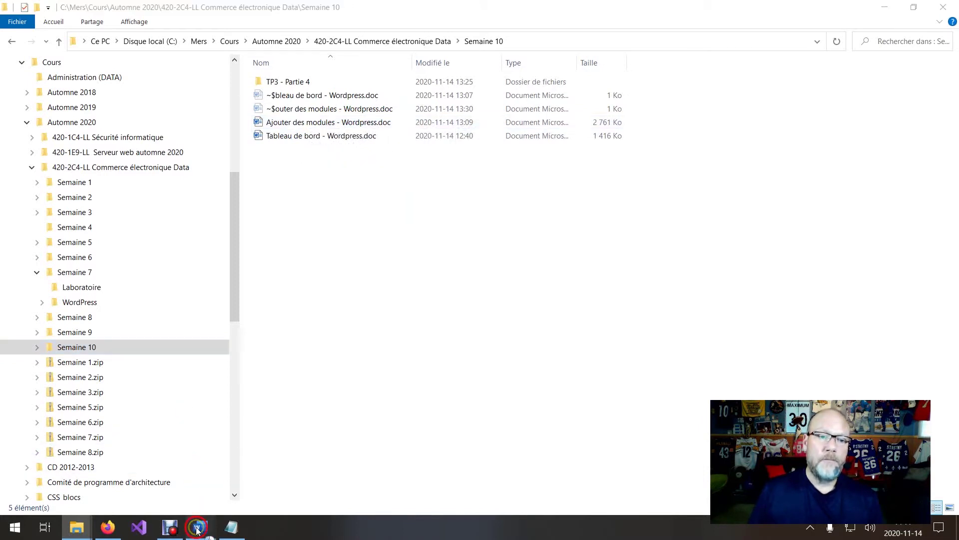
left_click(321, 470)
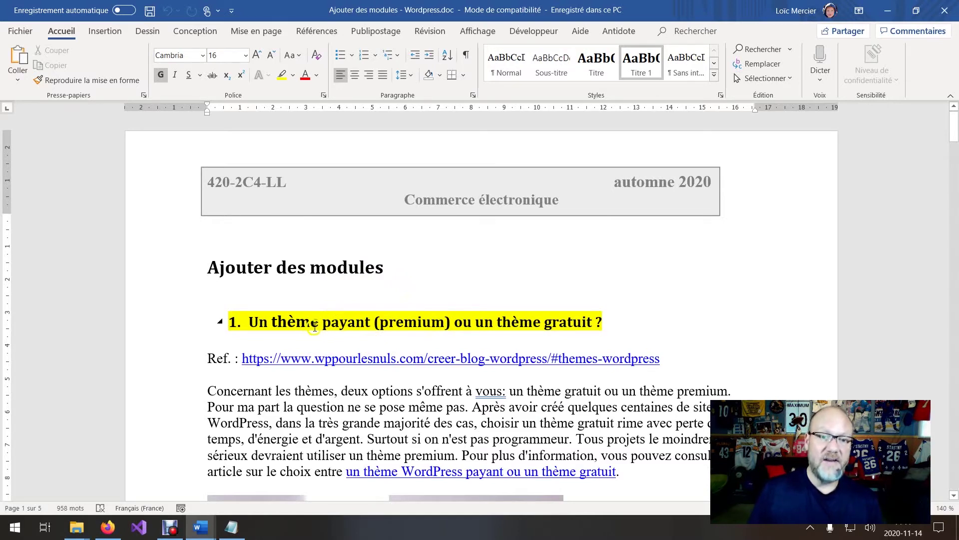
scroll(315, 330, "down", 1)
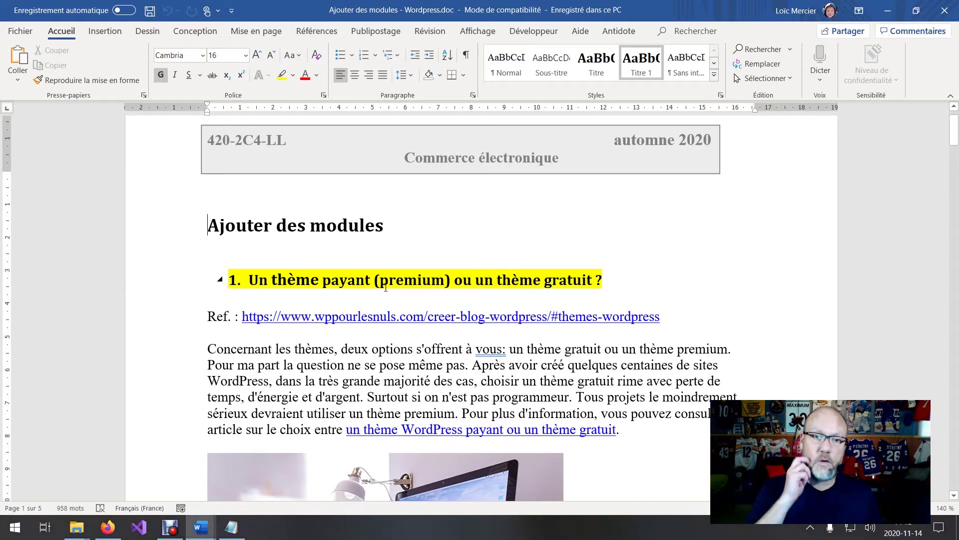
left_click(385, 288)
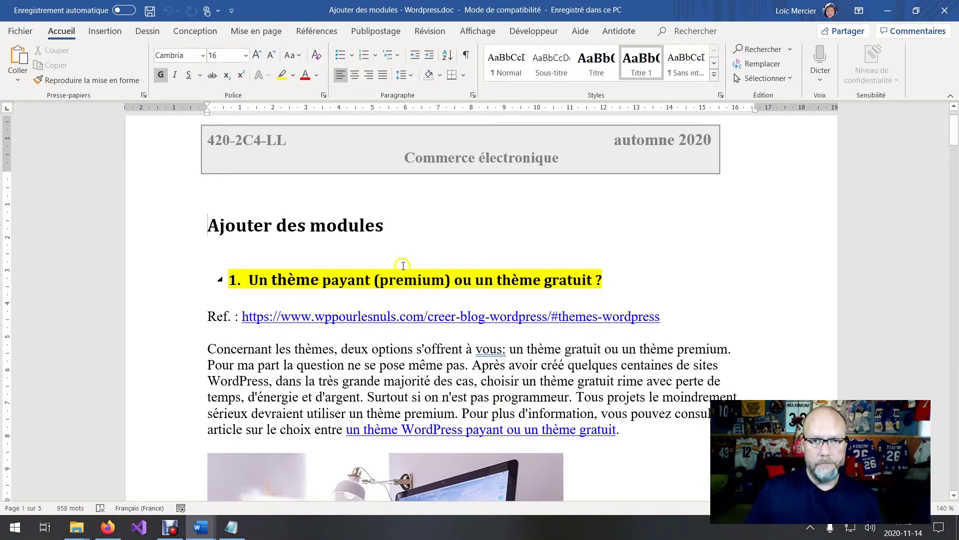
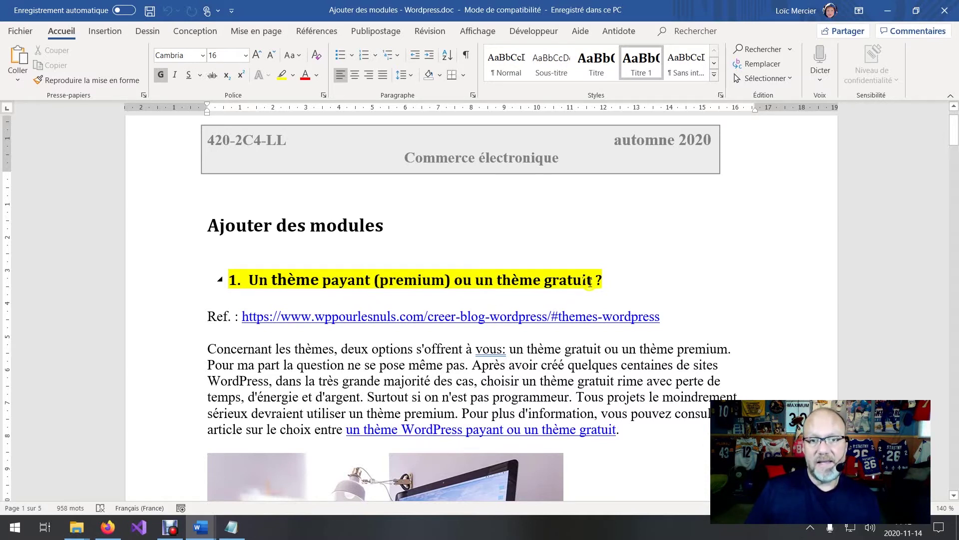
scroll(457, 320, "down", 2)
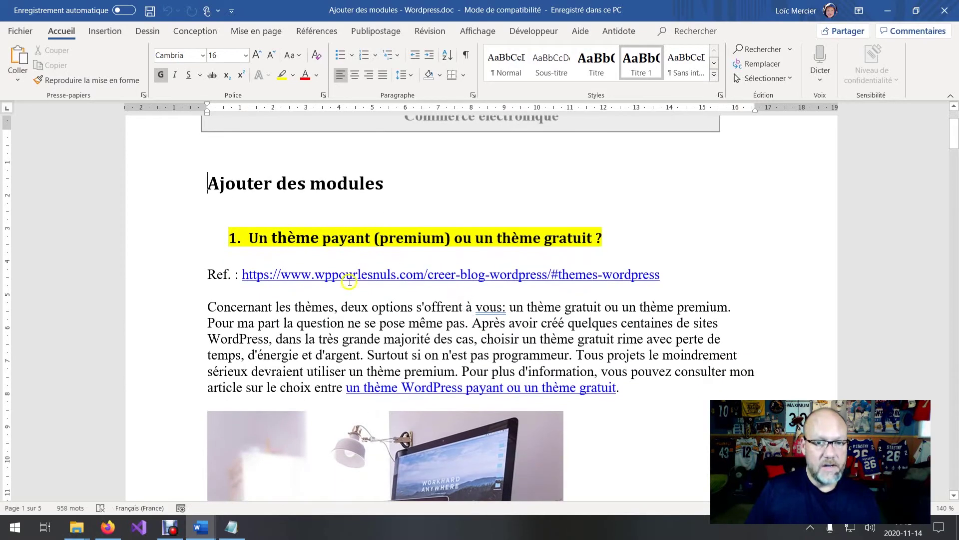
scroll(440, 294, "down", 2)
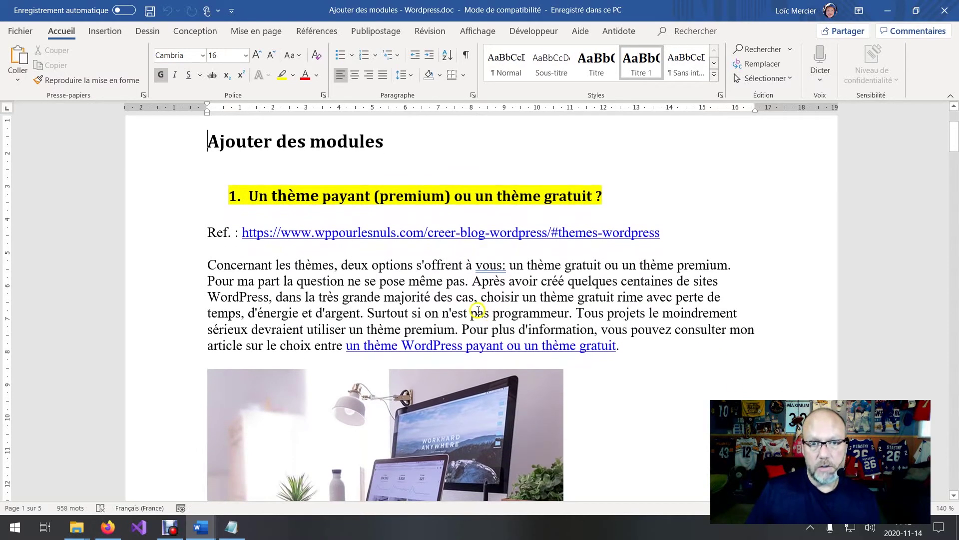
Read the document's sections on choosing a WordPress theme for a project and the criteria for selecting one
scroll(478, 311, "down", 7)
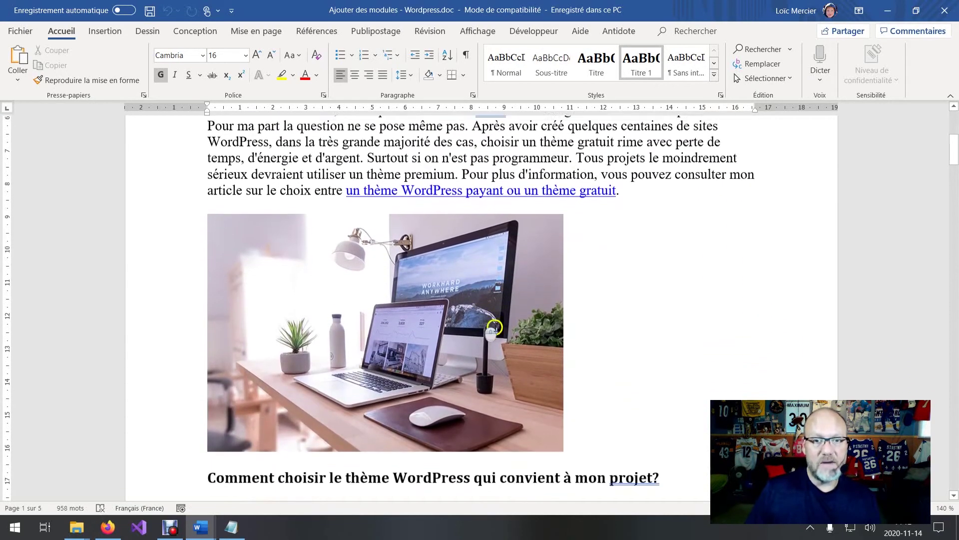
scroll(487, 317, "down", 2)
scroll(487, 317, "down", 4)
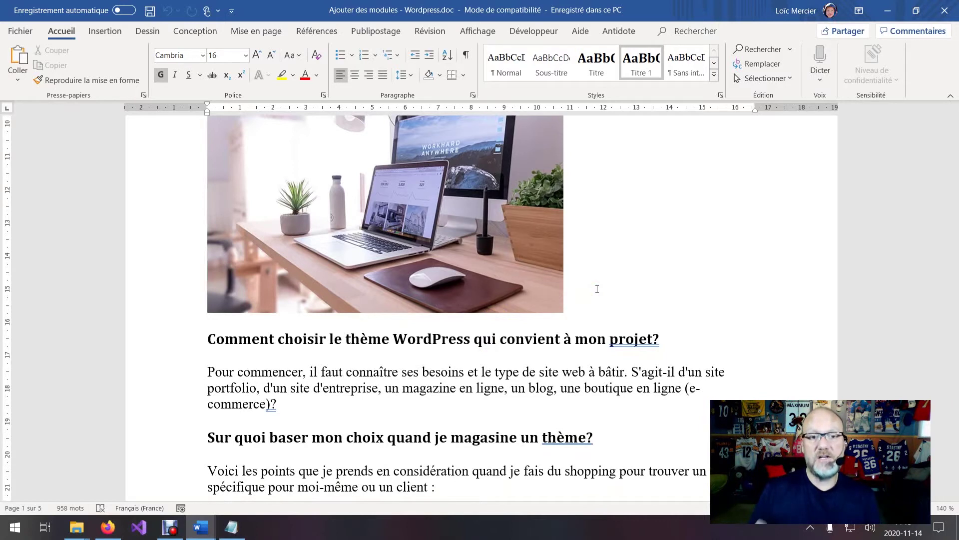
left_click(592, 270)
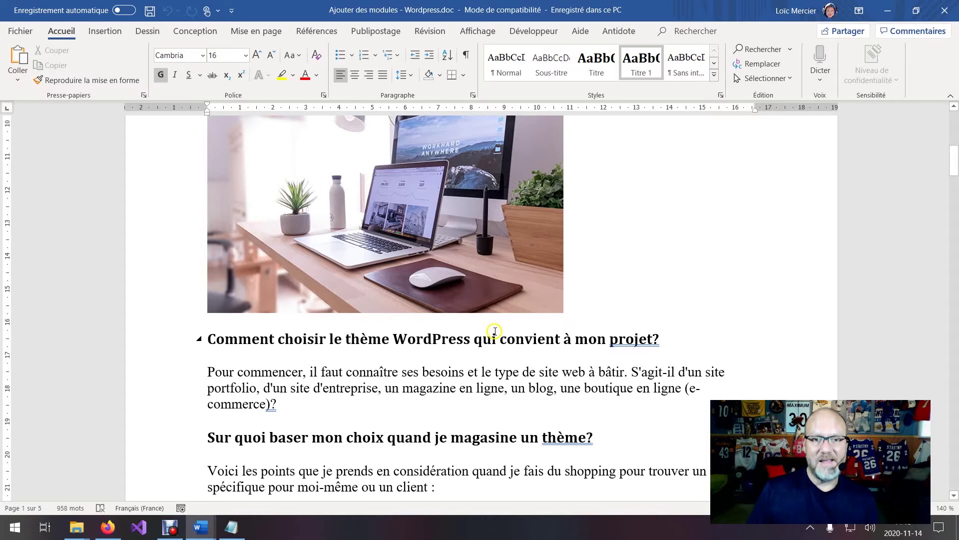
scroll(495, 331, "down", 3)
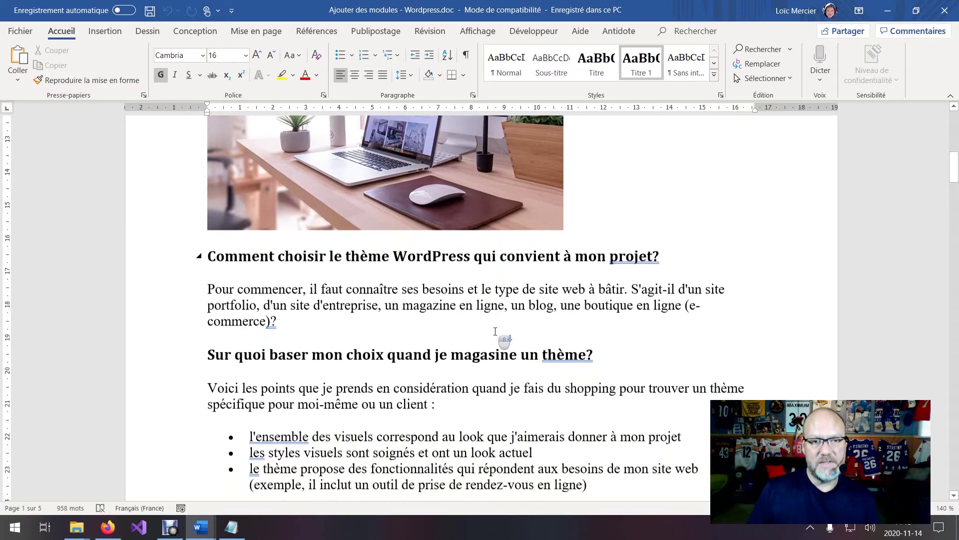
scroll(492, 327, "down", 1)
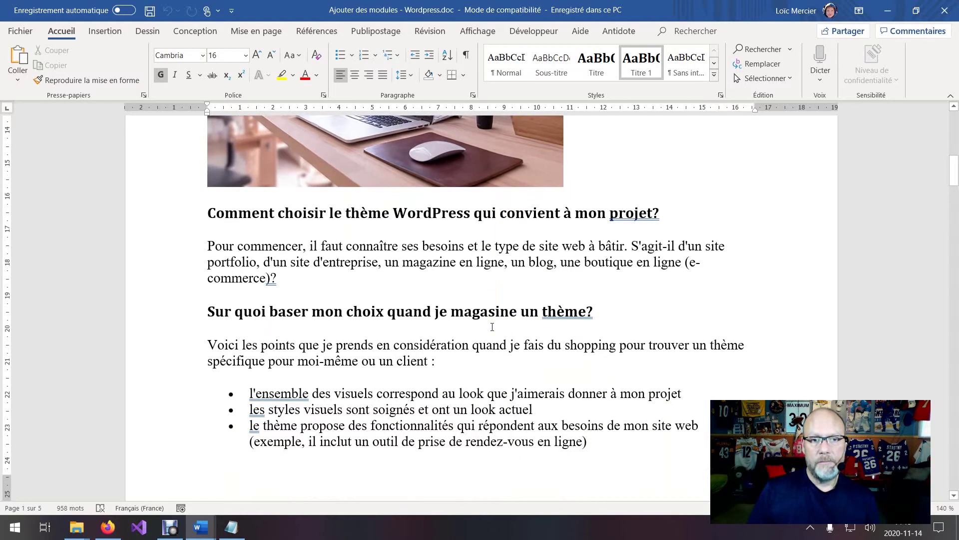
scroll(497, 326, "down", 2)
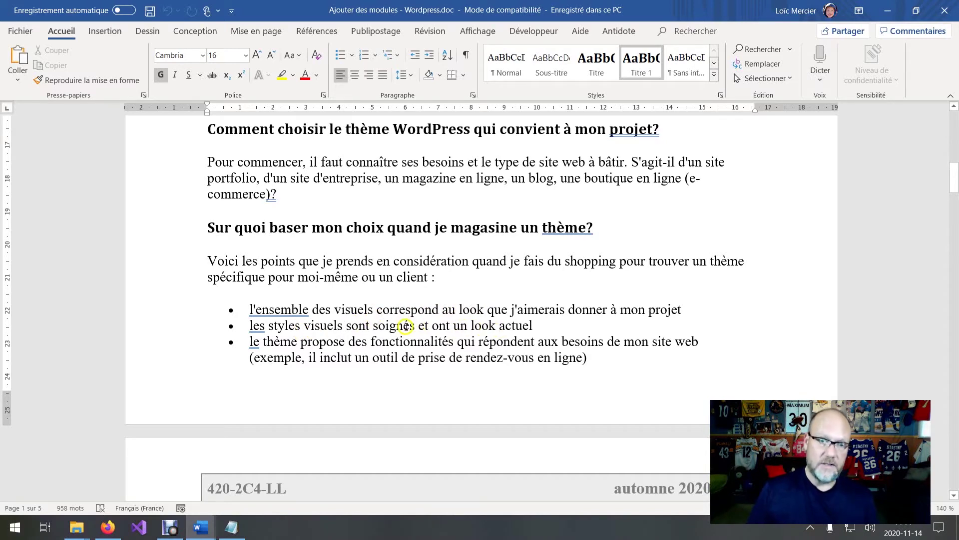
scroll(425, 325, "down", 1)
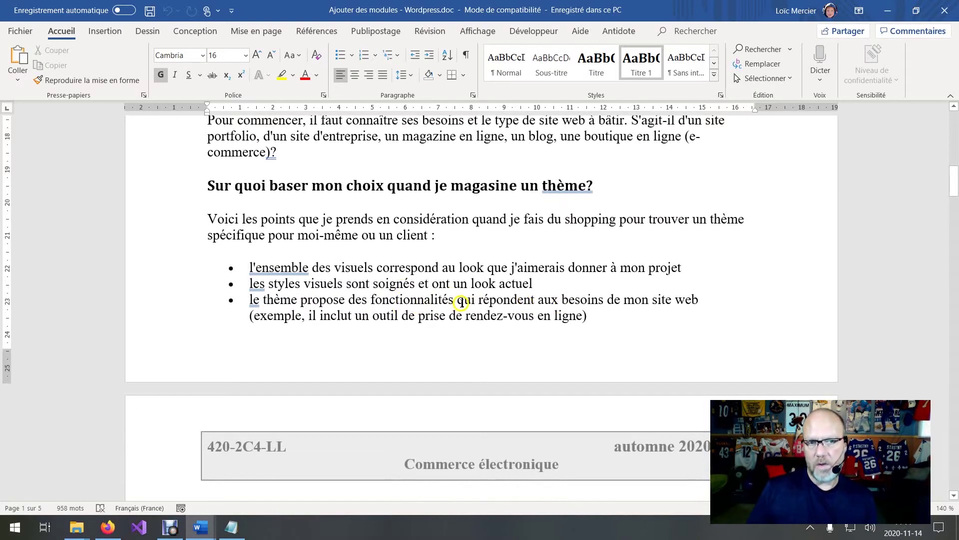
scroll(475, 300, "down", 4)
scroll(470, 301, "down", 3)
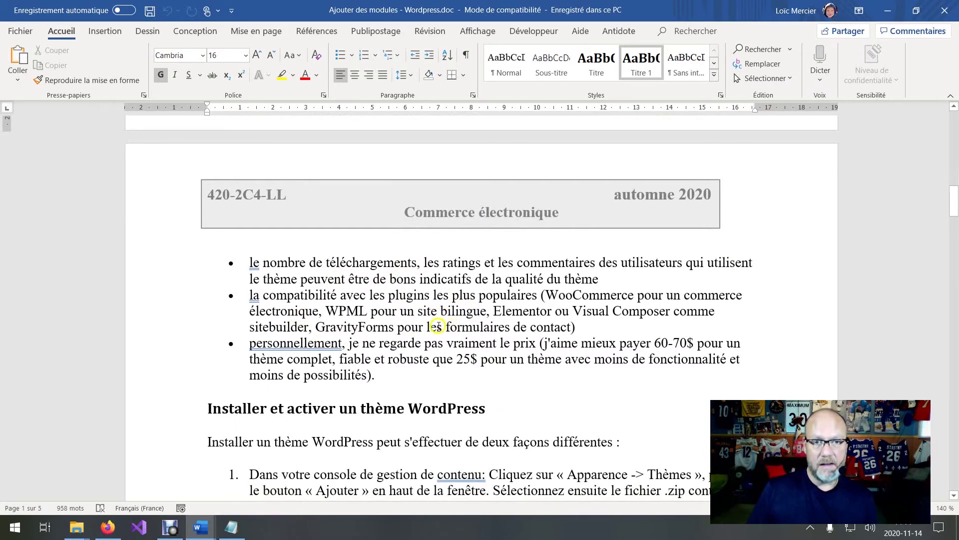
scroll(432, 322, "down", 3)
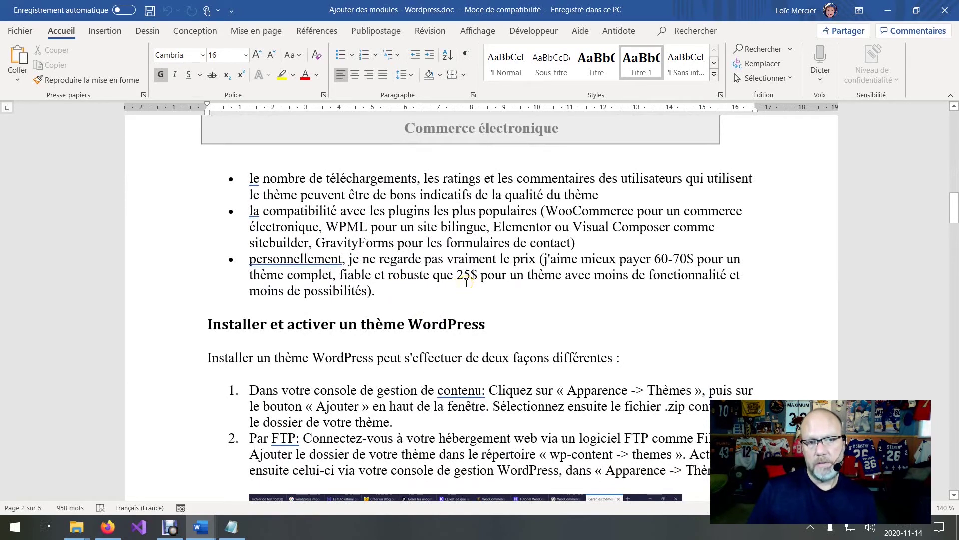
Read the section Installer et activer un thème WordPress on the two ways to install a theme
scroll(467, 283, "down", 3)
scroll(500, 300, "down", 3)
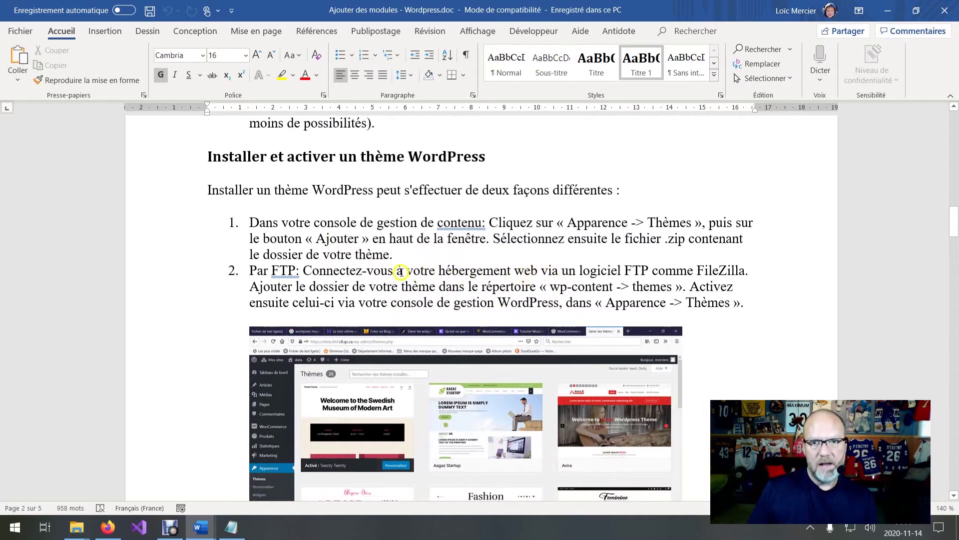
scroll(401, 272, "down", 1)
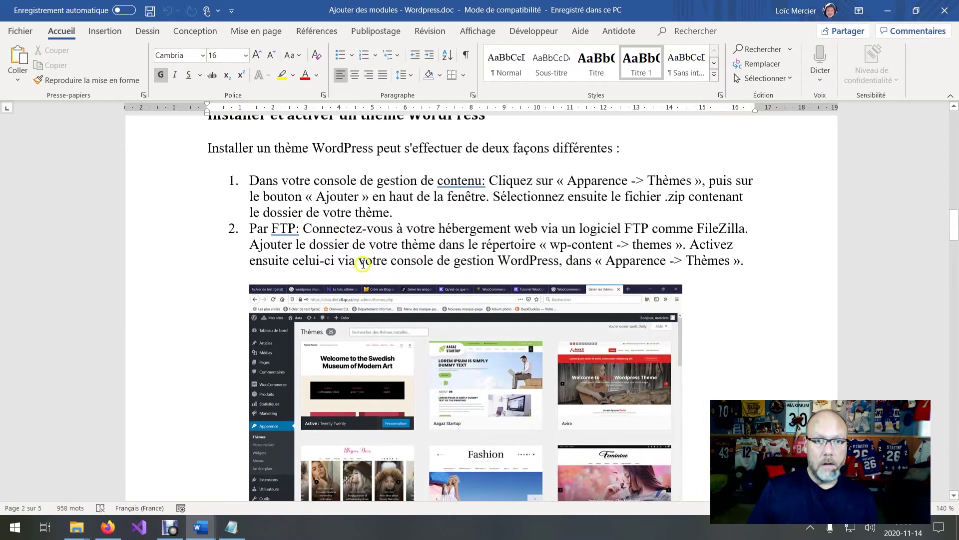
scroll(363, 264, "down", 1)
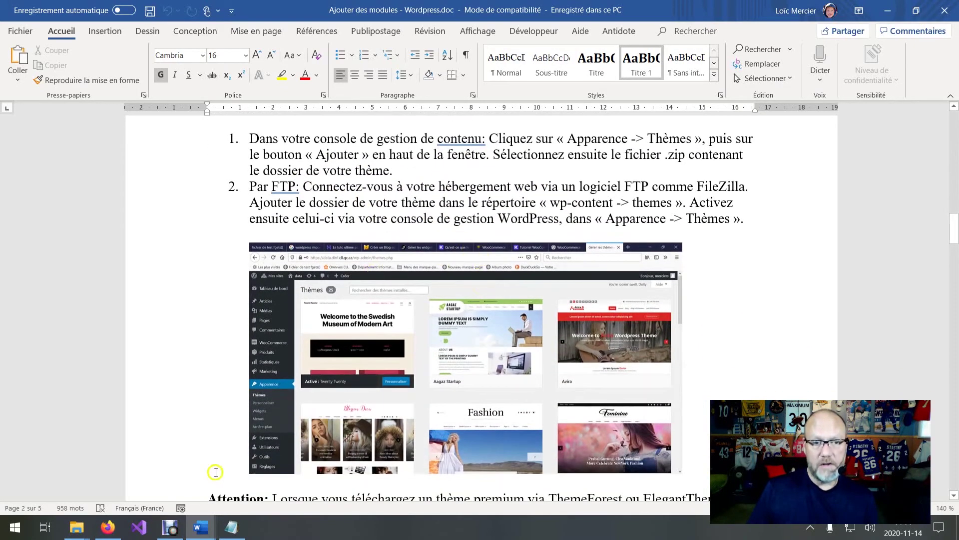
Switch to Firefox, open the site's theme management page and look through all the installed themes
left_click(108, 527)
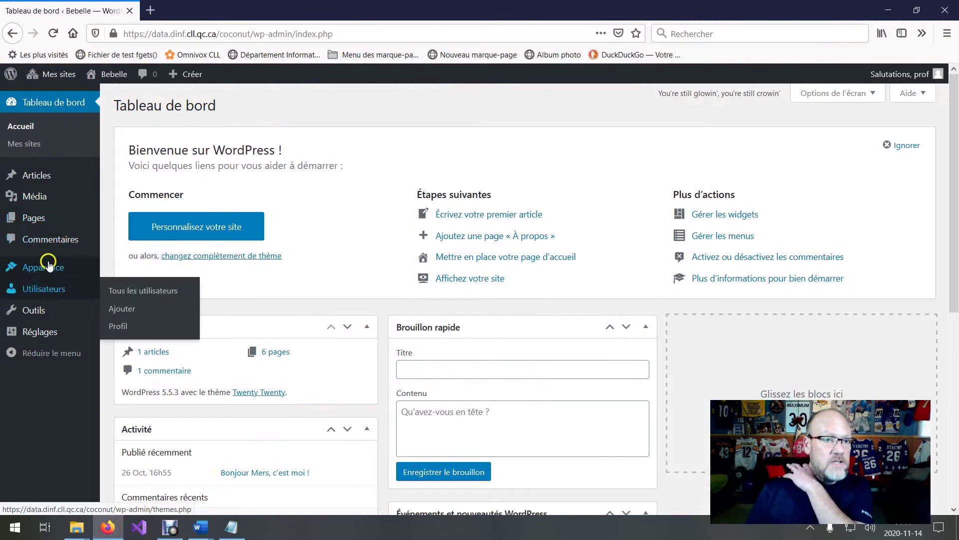
mouse_move(52, 270)
left_click(126, 270)
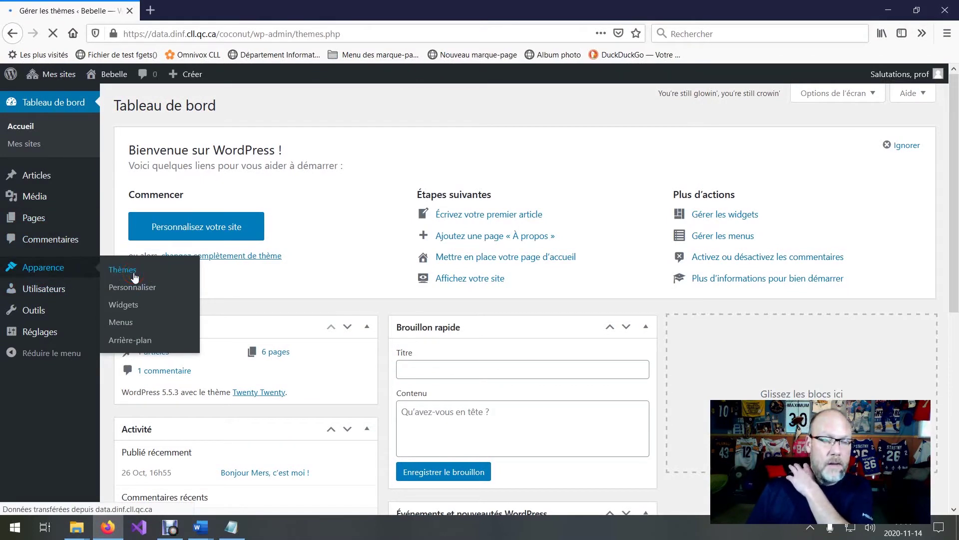
scroll(604, 325, "down", 4)
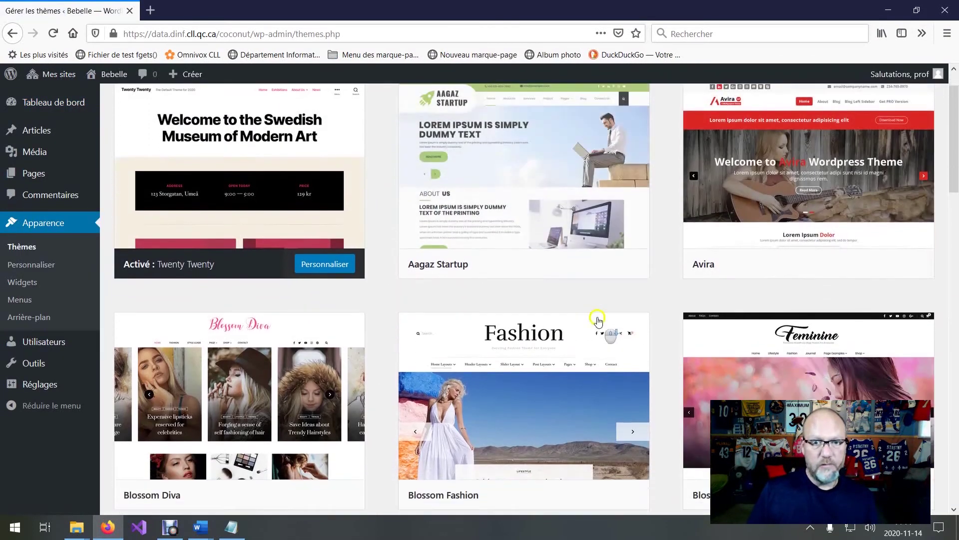
scroll(504, 322, "up", 4)
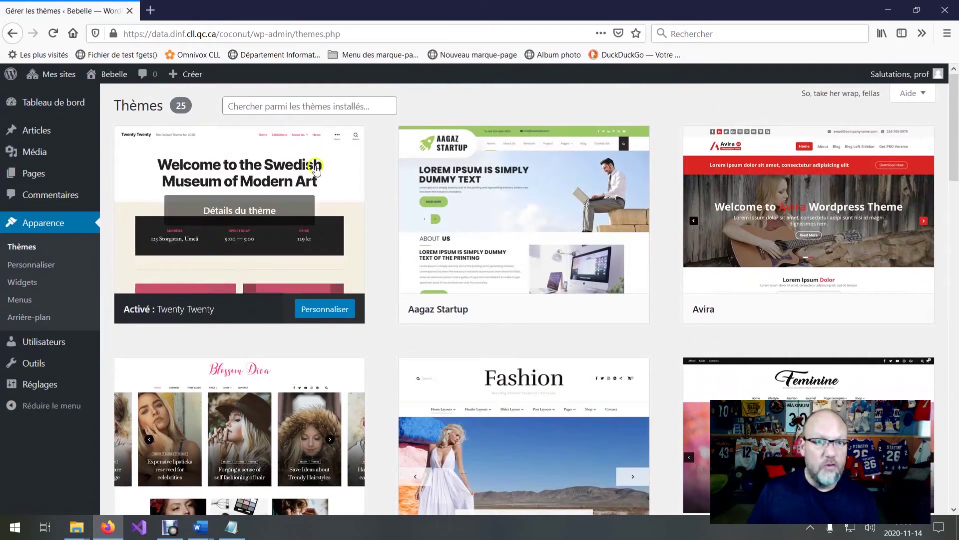
mouse_move(459, 245)
scroll(633, 350, "down", 18)
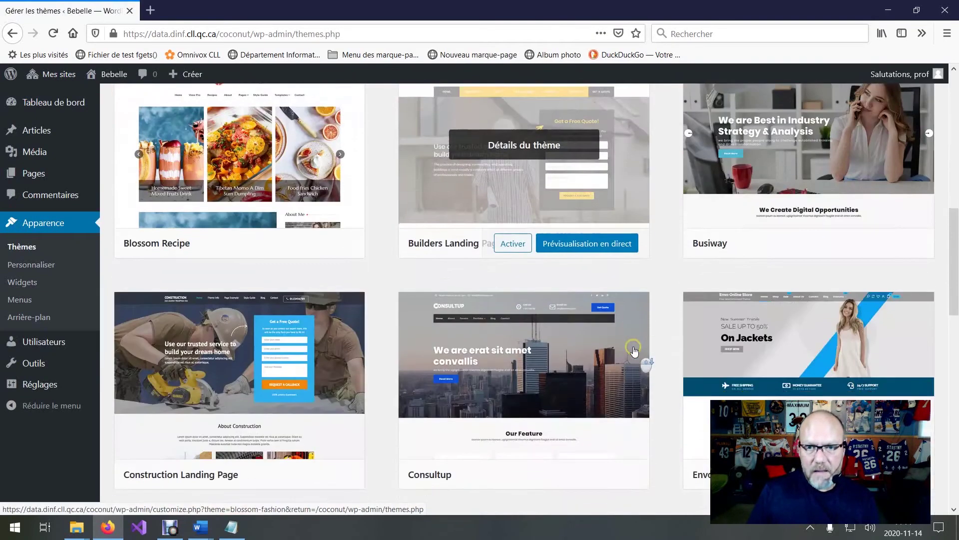
scroll(633, 352, "down", 10)
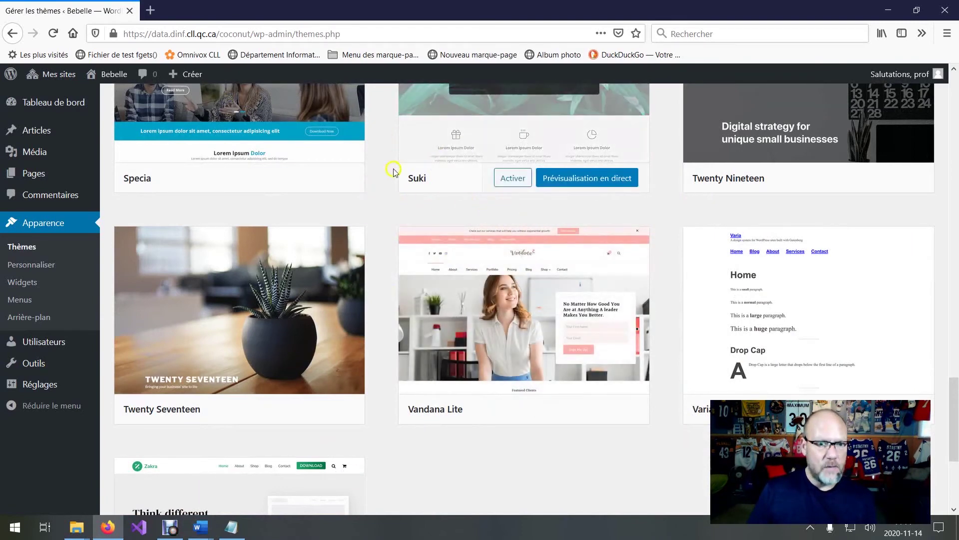
scroll(413, 206, "down", 2)
scroll(480, 229, "down", 2)
scroll(488, 268, "up", 10)
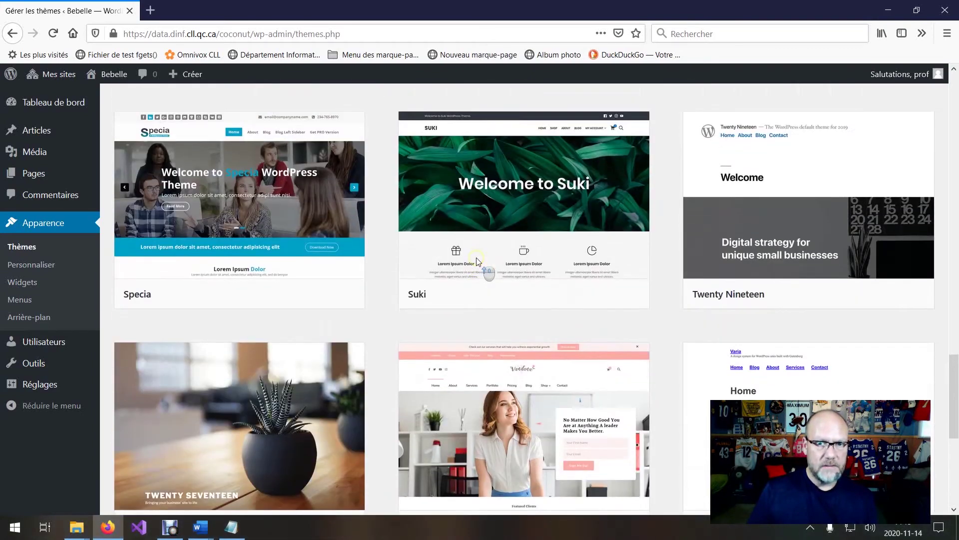
scroll(477, 259, "up", 9)
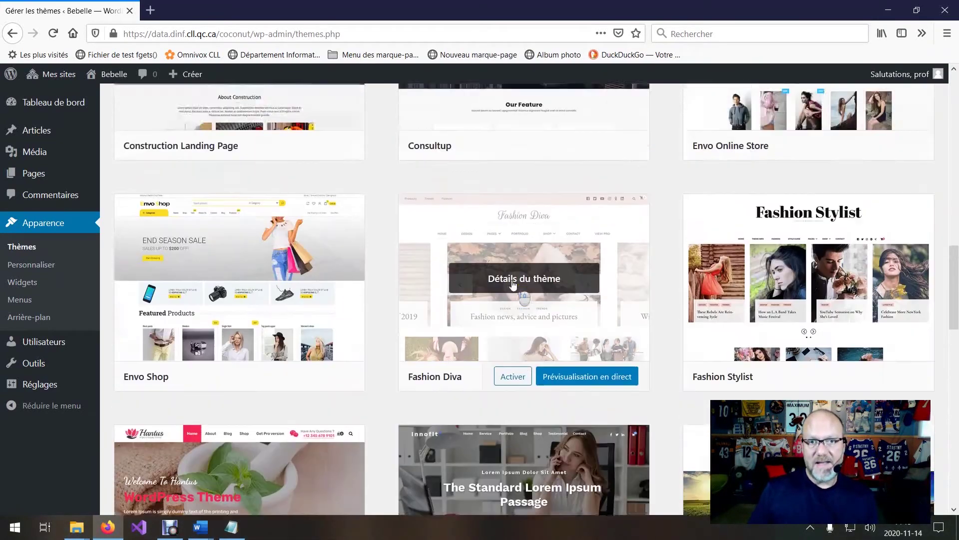
scroll(514, 280, "up", 5)
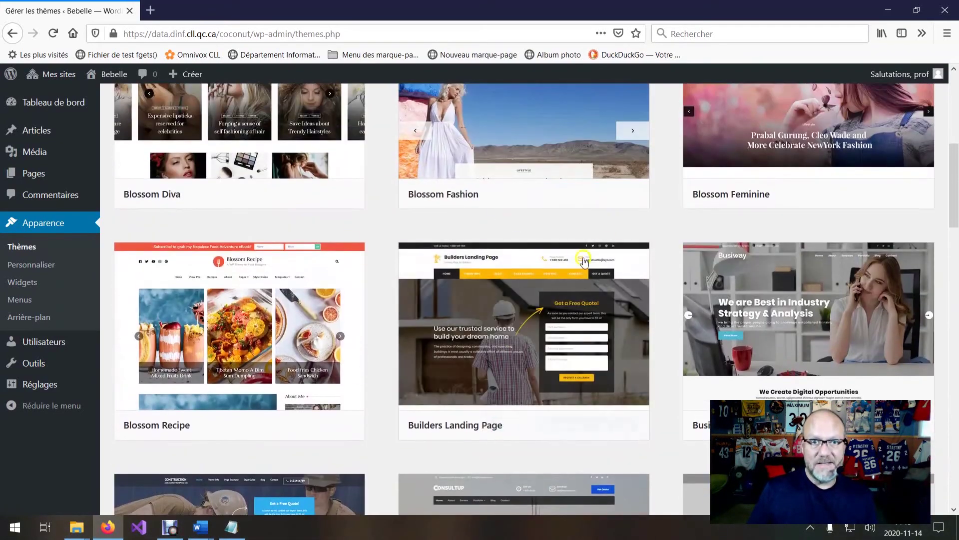
scroll(485, 250, "up", 5)
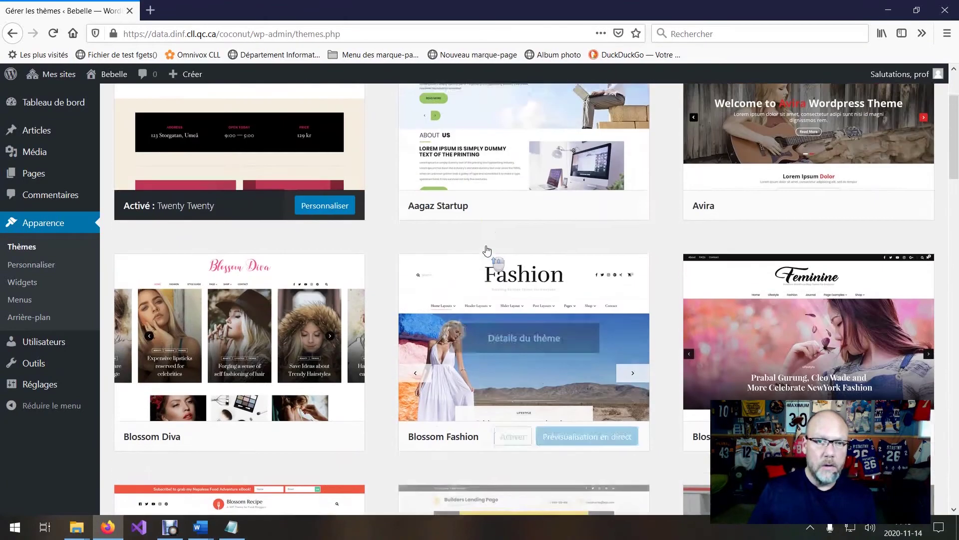
scroll(491, 252, "up", 2)
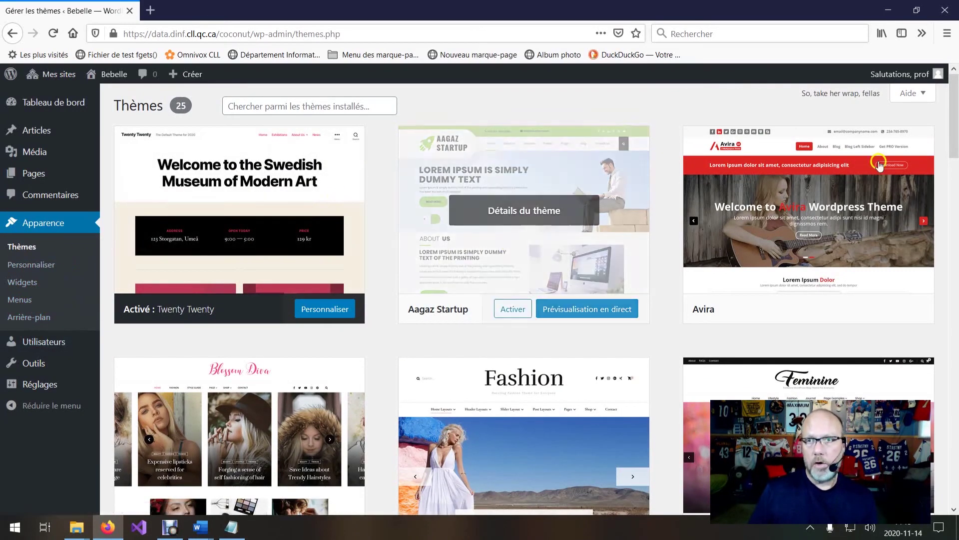
Log out and sign back in with the network administrator's username and password, without saving the login in the browser
left_click(919, 77)
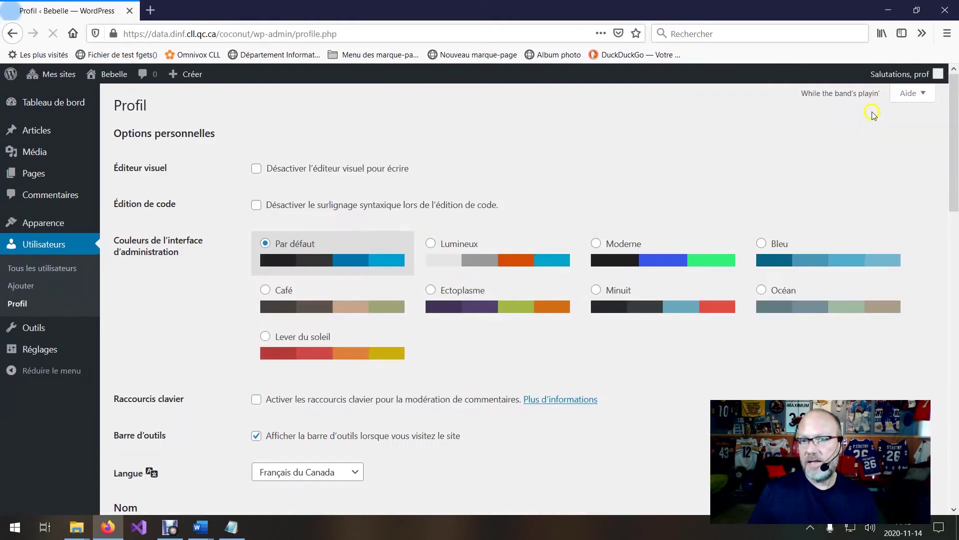
mouse_move(887, 81)
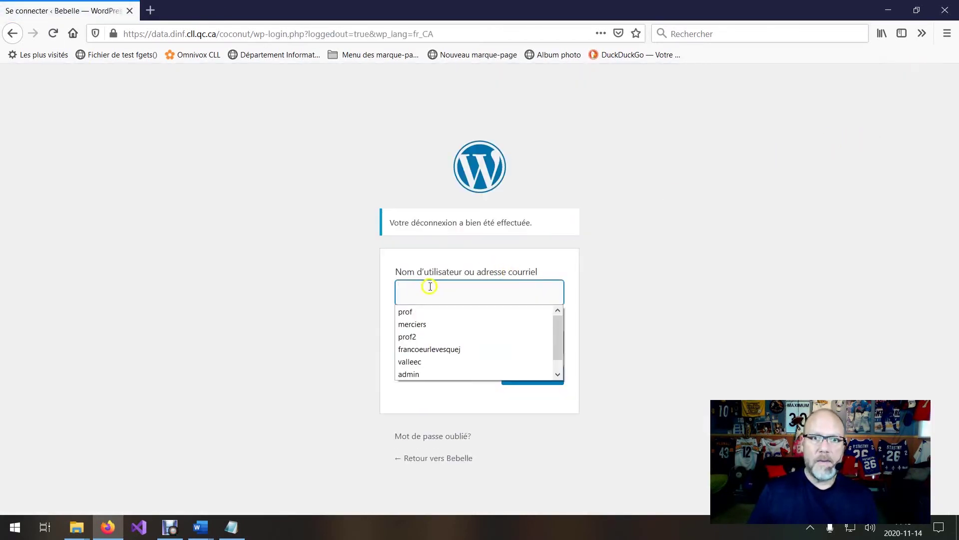
left_click(419, 323)
left_click(423, 342)
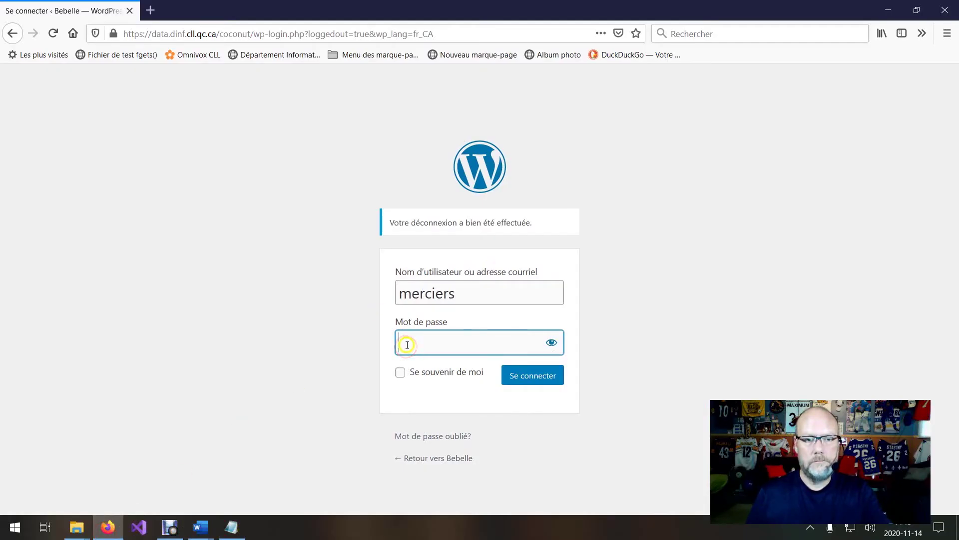
key("ctrl+v")
left_click(525, 373)
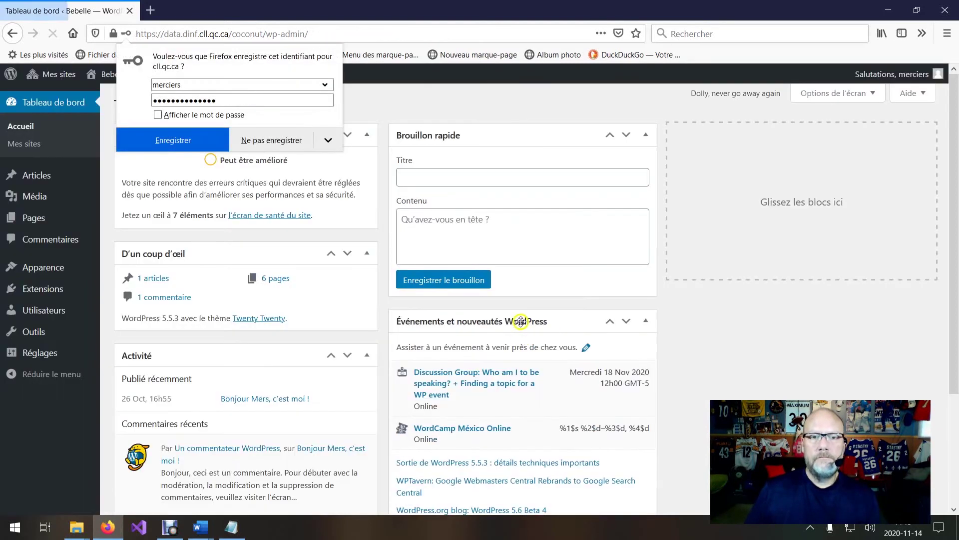
left_click(272, 141)
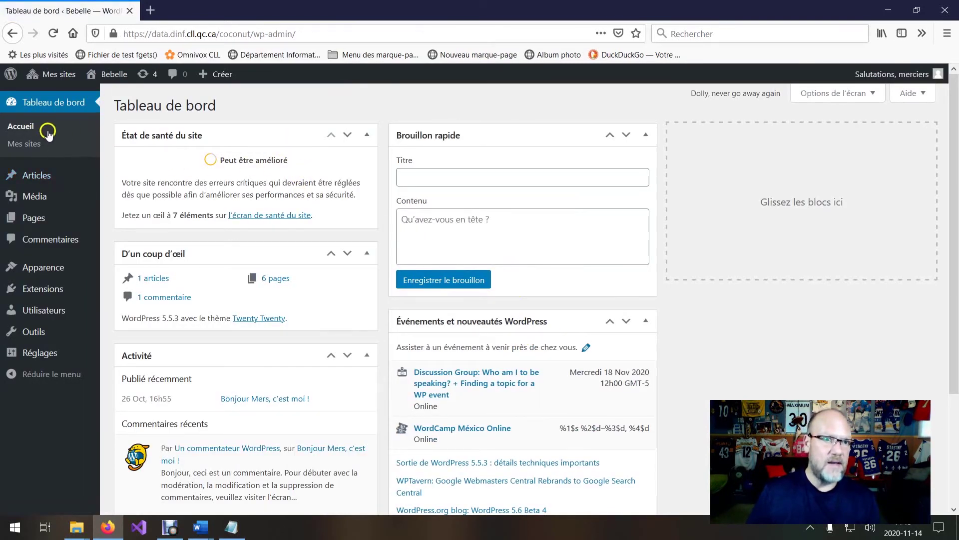
Open the network administration and look through both pages of its list of all sites
mouse_move(71, 75)
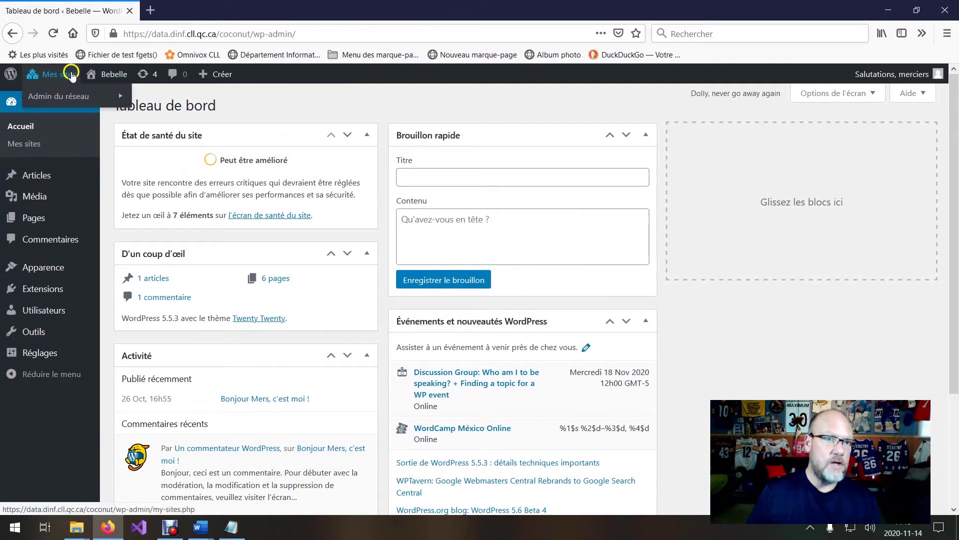
left_click(54, 96)
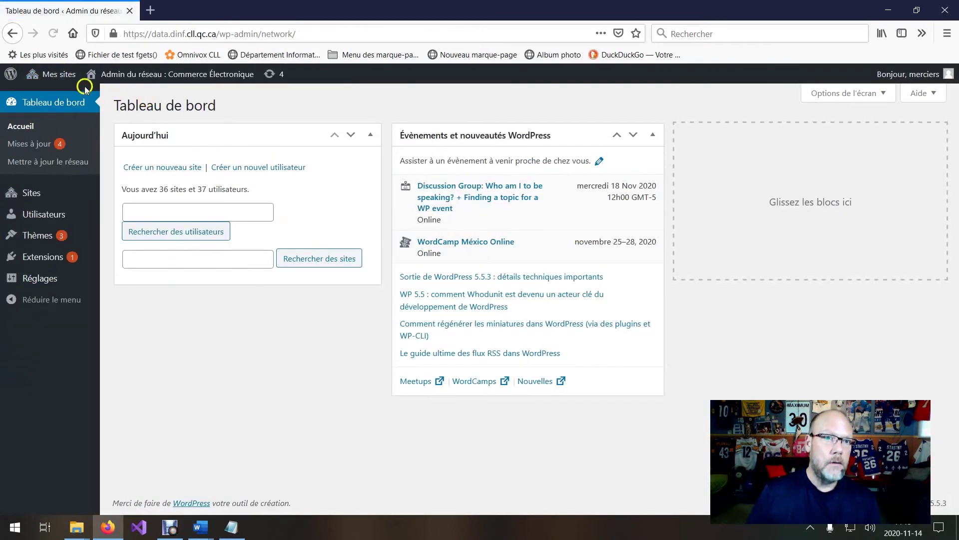
mouse_move(57, 80)
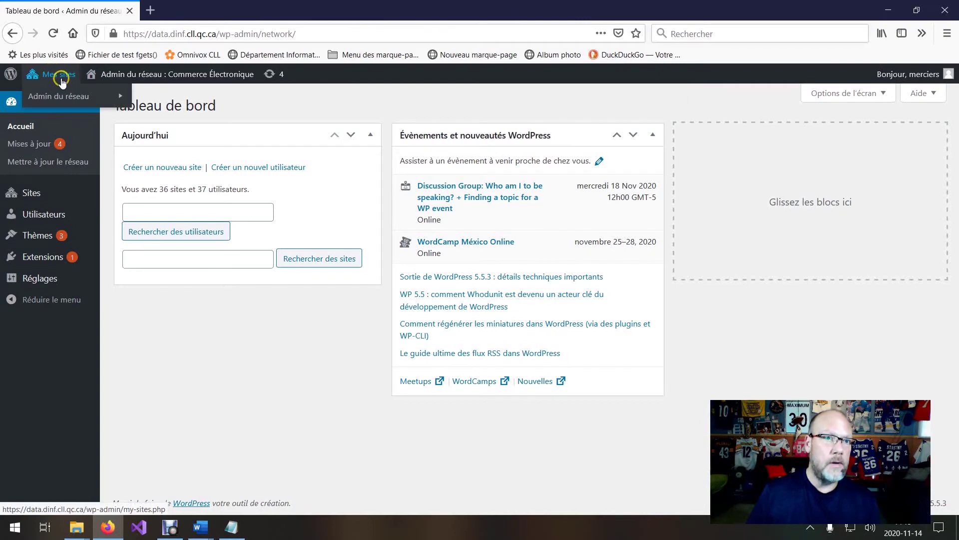
mouse_move(61, 98)
left_click(154, 114)
scroll(365, 311, "down", 4)
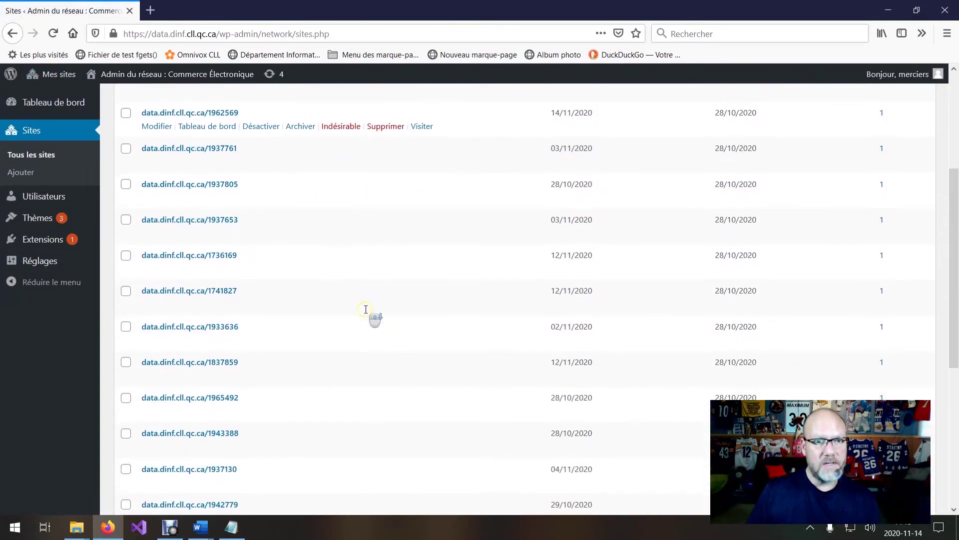
scroll(414, 313, "down", 5)
scroll(391, 292, "down", 1)
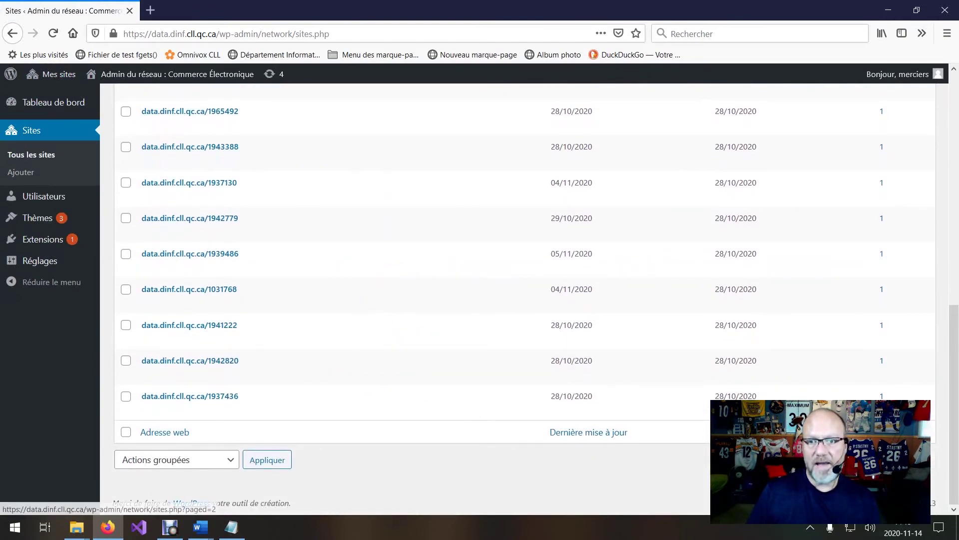
left_click(906, 460)
scroll(407, 360, "down", 7)
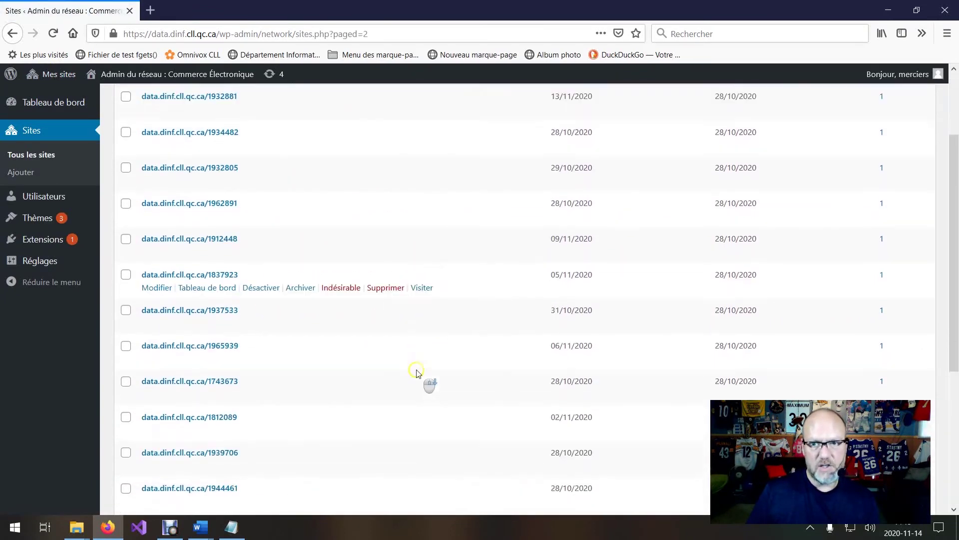
scroll(393, 335, "up", 6)
scroll(393, 335, "up", 2)
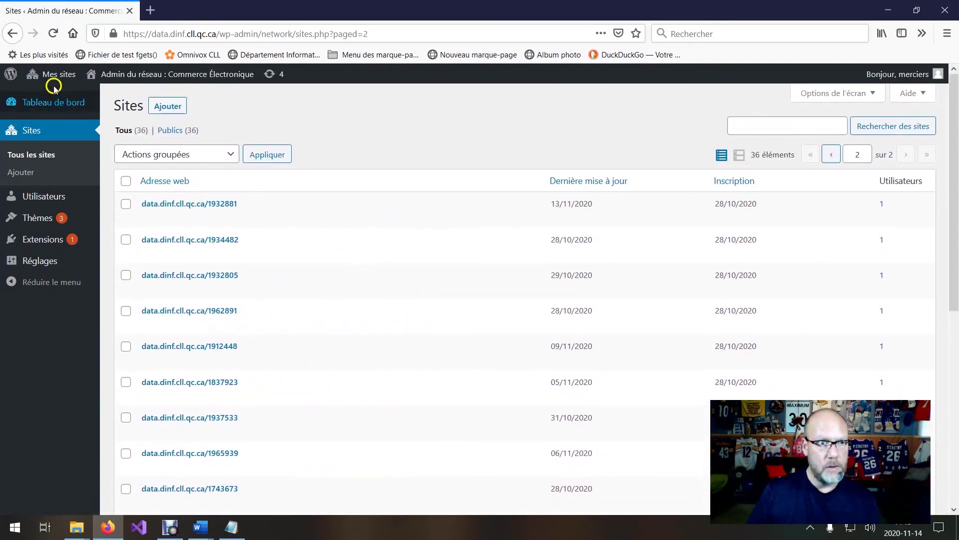
Open the network administration's theme page and look through the themes installed on the network
mouse_move(11, 75)
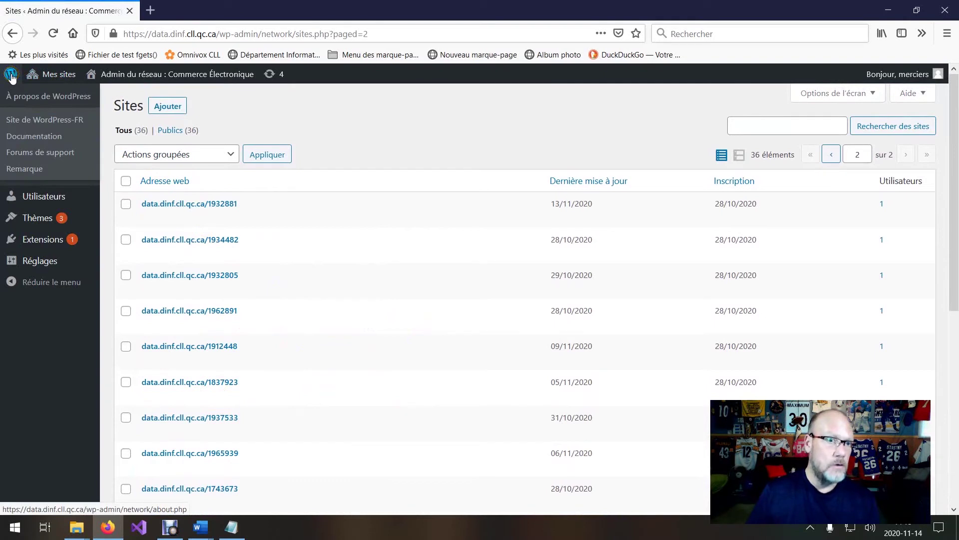
left_click(11, 75)
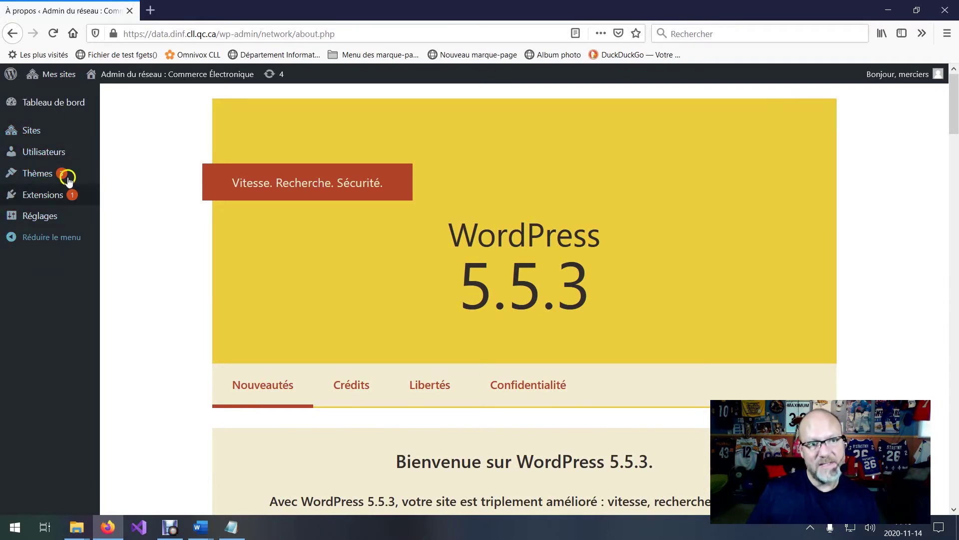
mouse_move(70, 171)
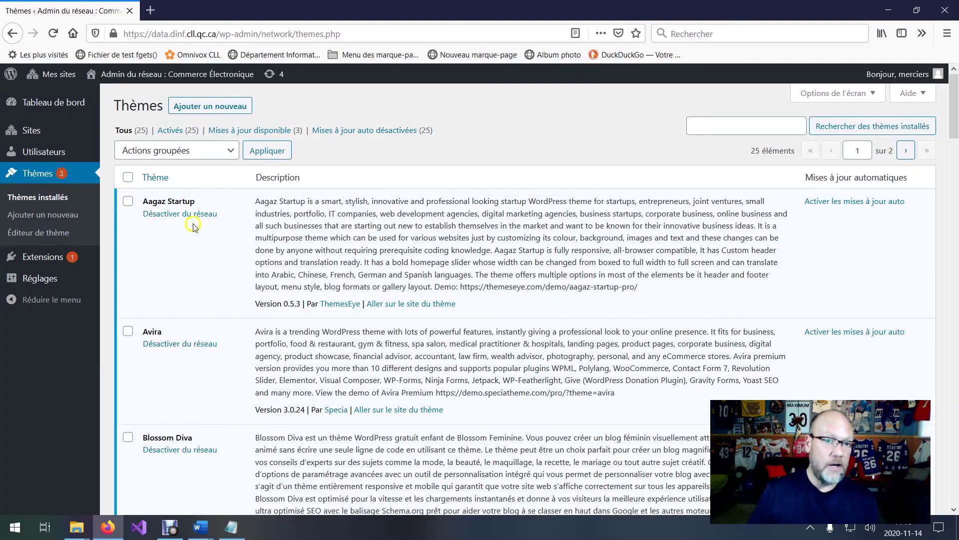
scroll(219, 249, "down", 15)
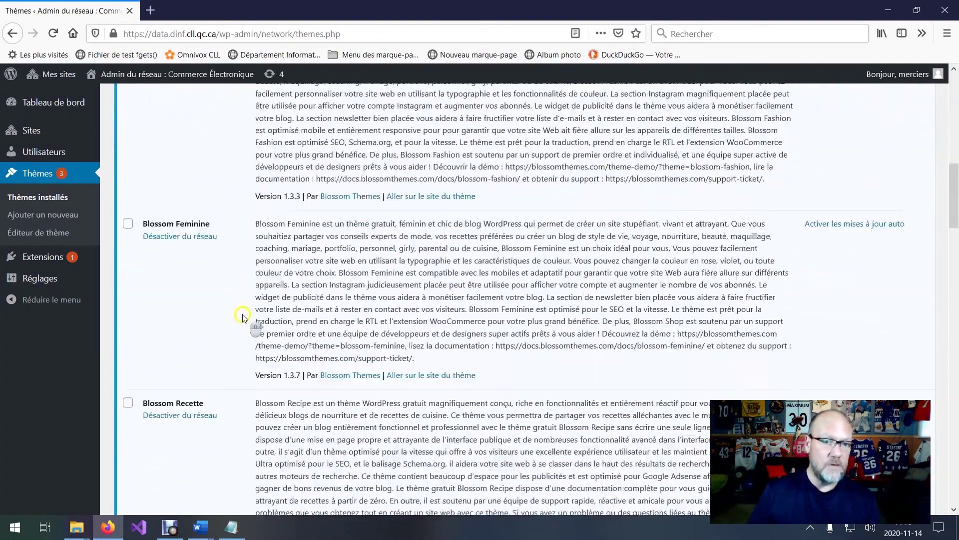
scroll(242, 318, "down", 3)
scroll(247, 393, "down", 15)
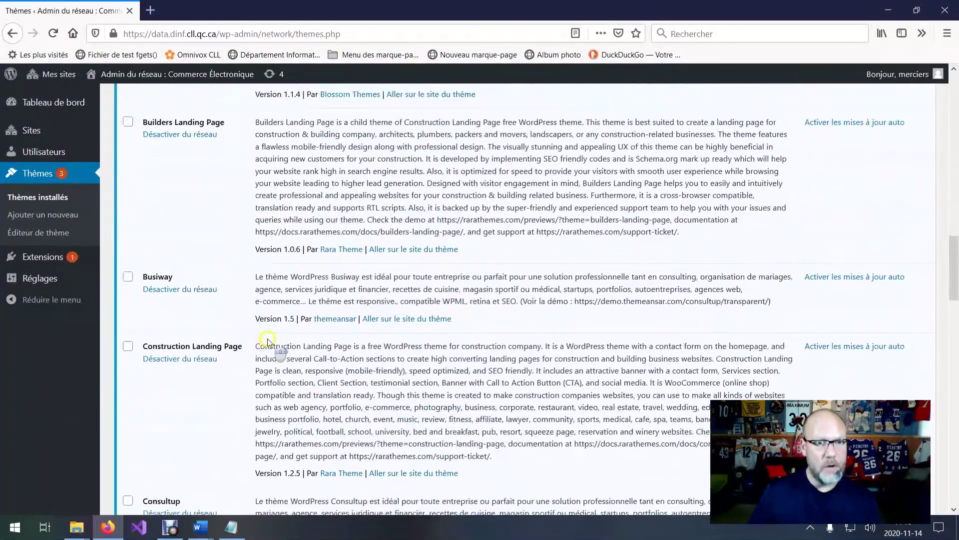
scroll(287, 320, "down", 15)
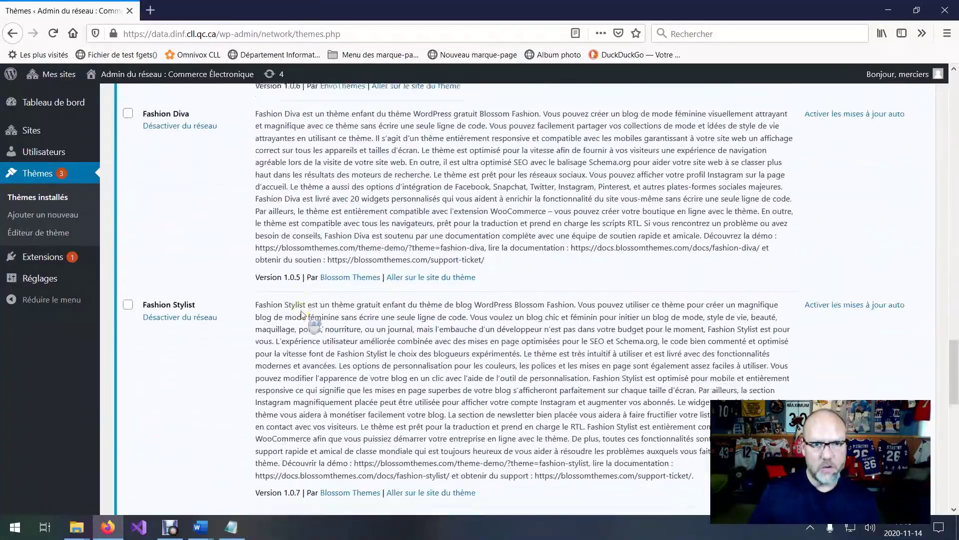
scroll(302, 313, "up", 20)
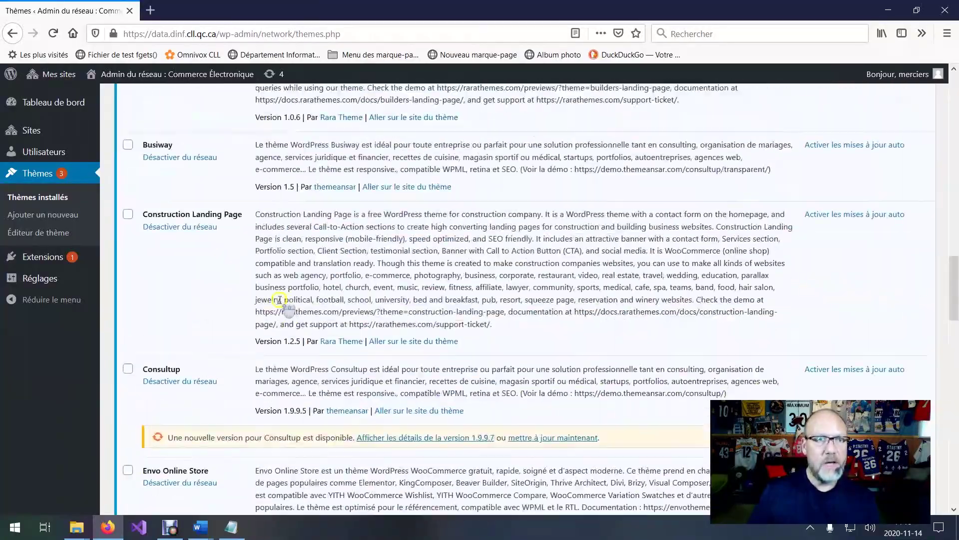
scroll(350, 282, "up", 8)
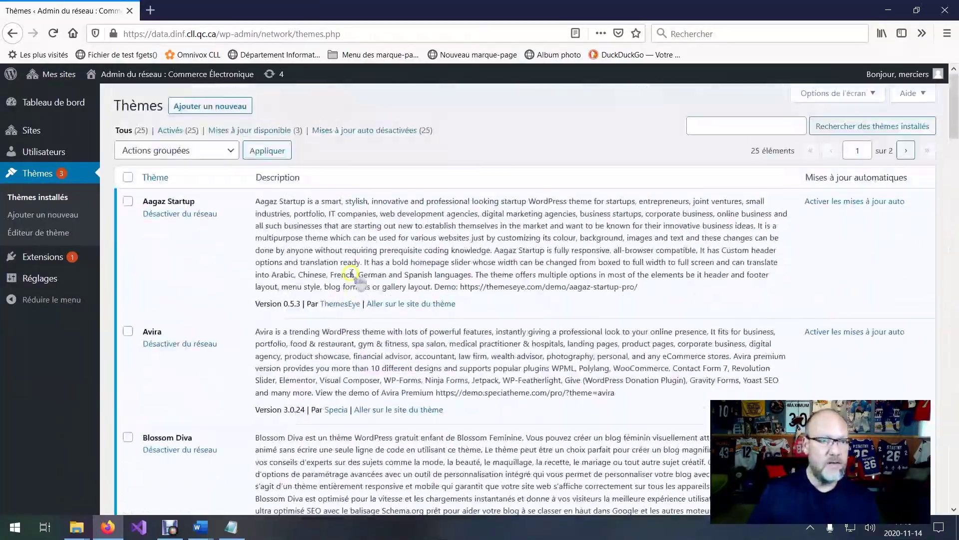
Open the page for adding network themes and search for "dessin" and "bureau"
left_click(52, 216)
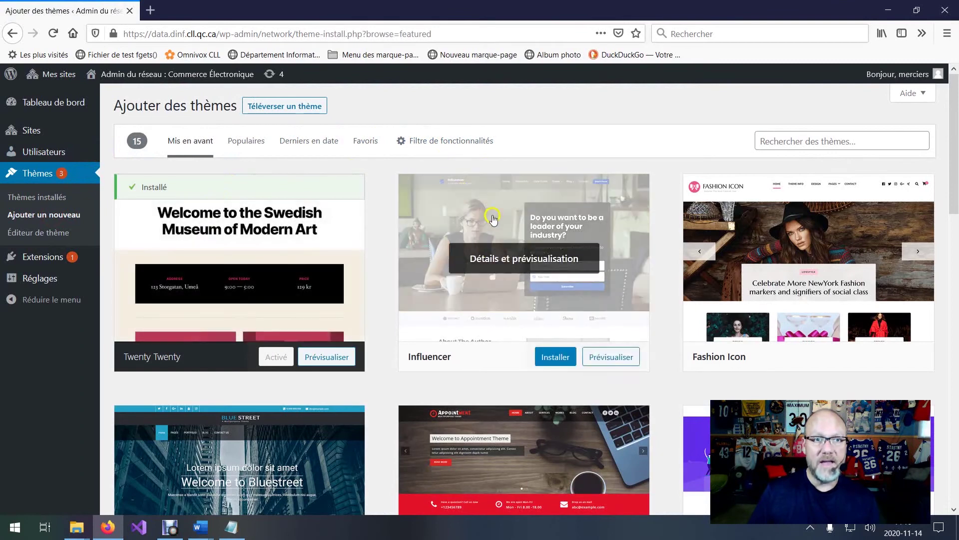
left_click(770, 141)
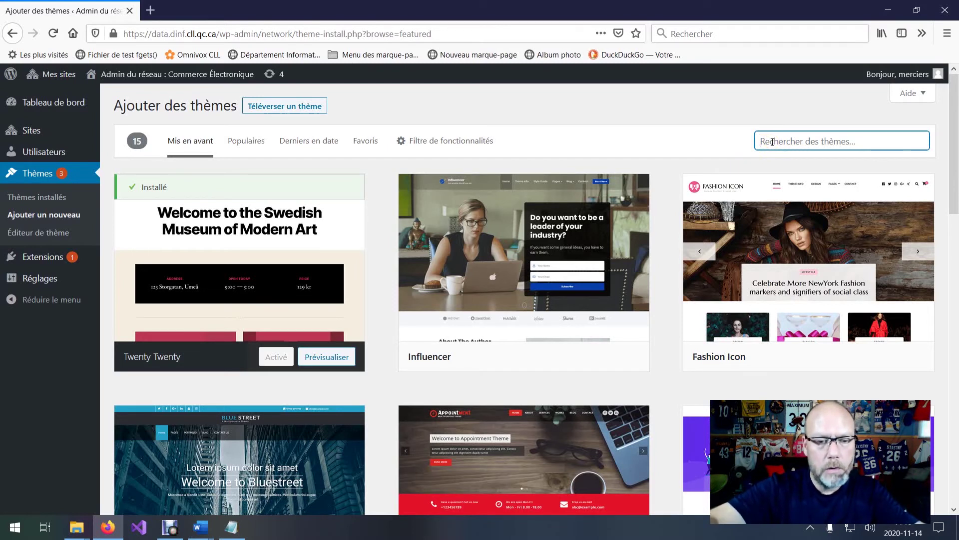
type("n")
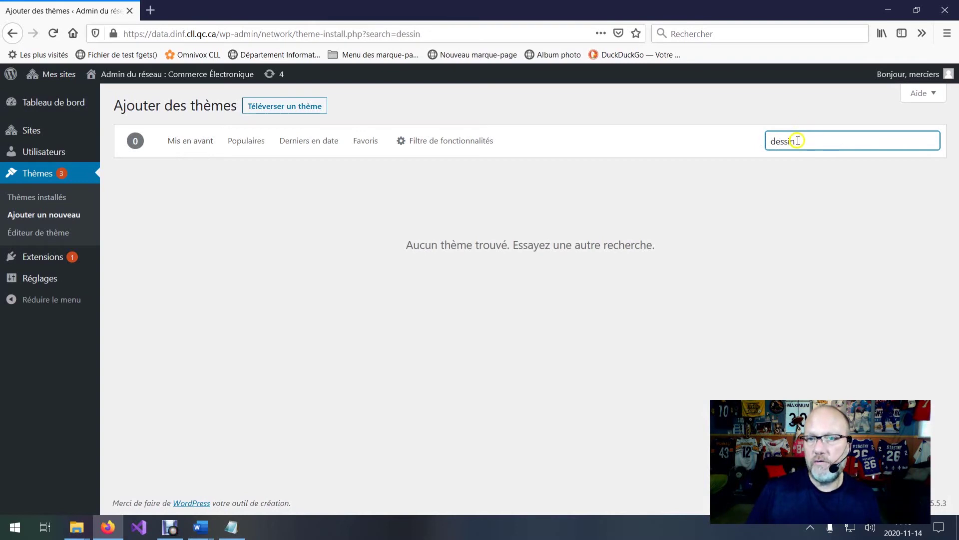
double_click(781, 141)
type("bureau")
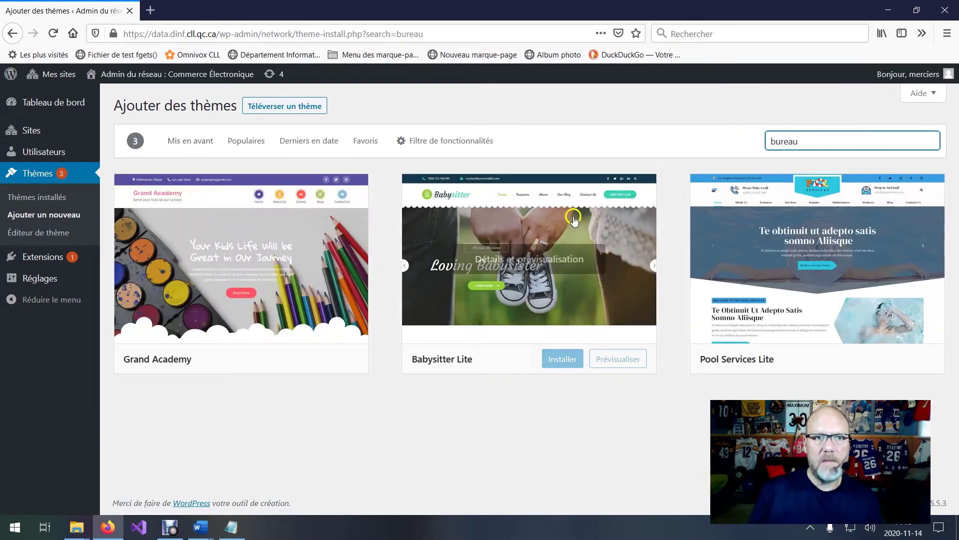
Look over the themes found for "bureau" and install the Babysitter Lite theme
mouse_move(178, 242)
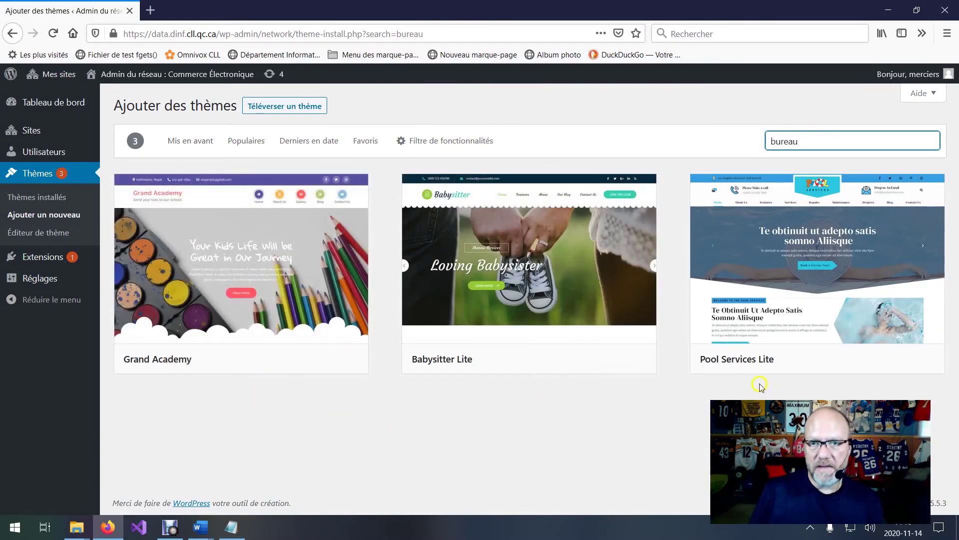
mouse_move(573, 274)
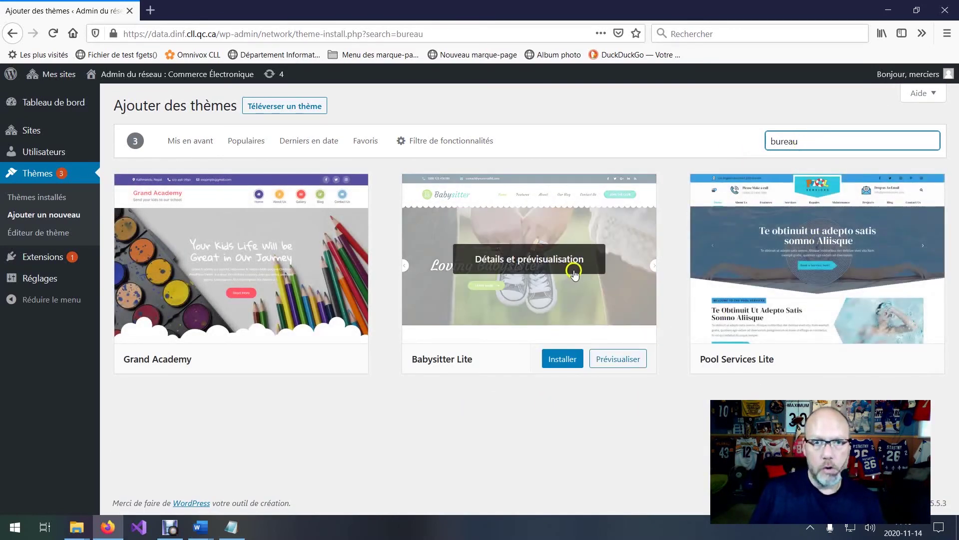
mouse_move(241, 245)
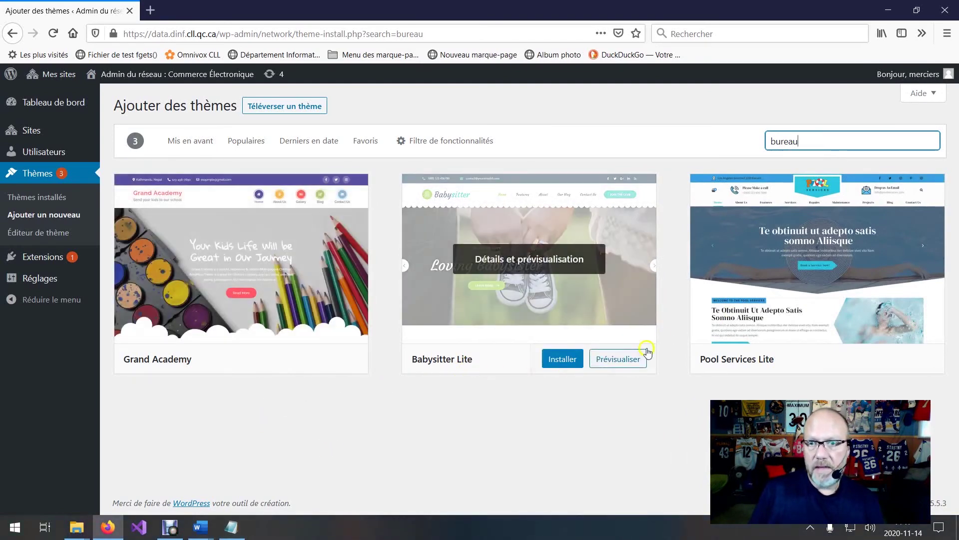
mouse_move(753, 281)
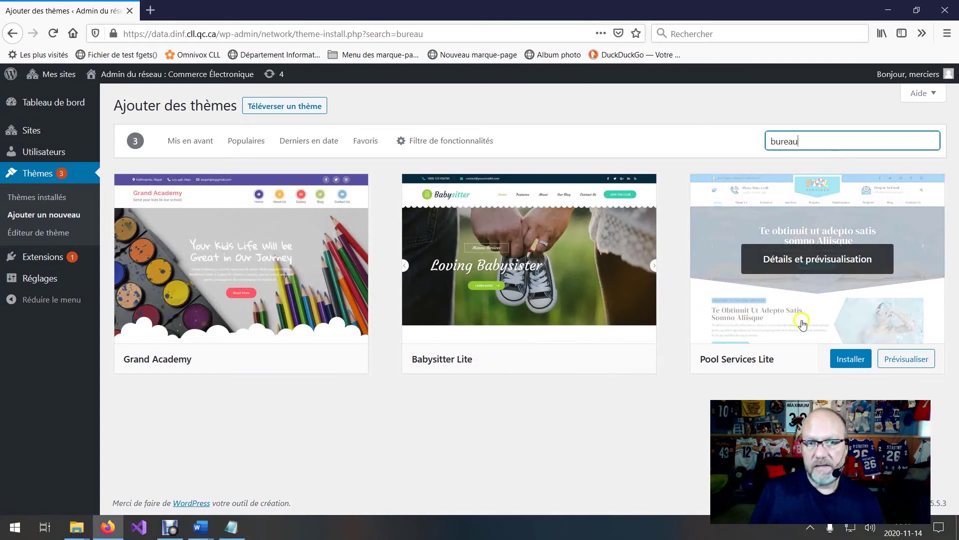
mouse_move(499, 347)
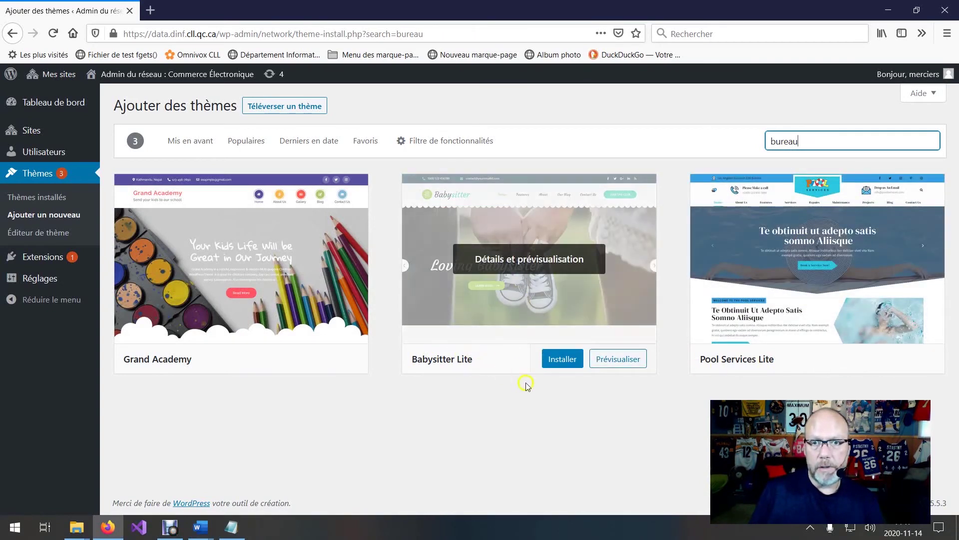
left_click(557, 361)
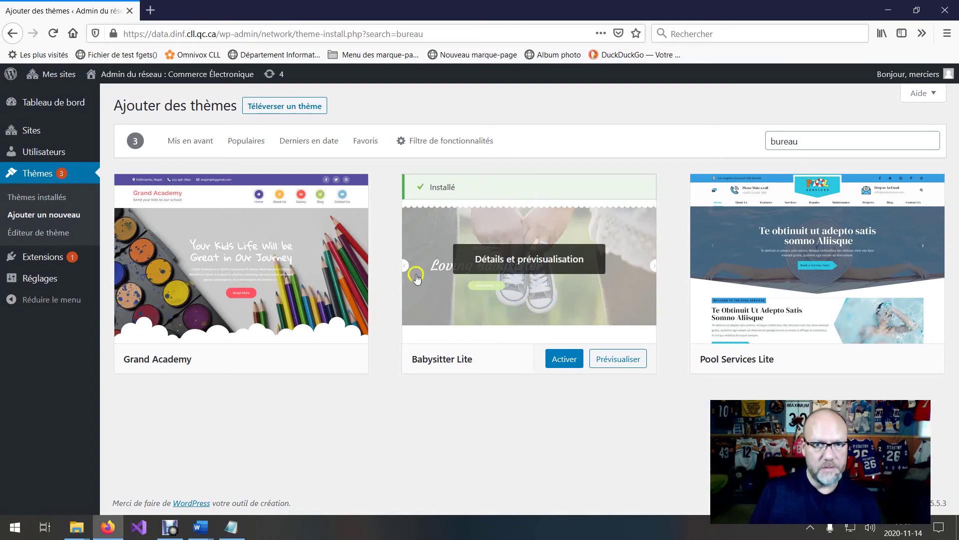
Activate the Babysitter Lite theme on the network from the list of installed themes
left_click(49, 203)
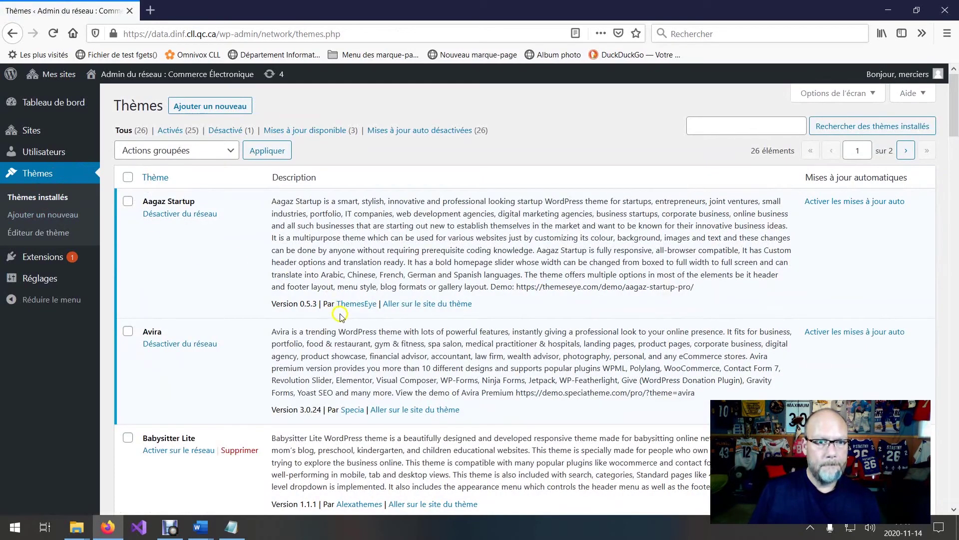
scroll(338, 314, "down", 3)
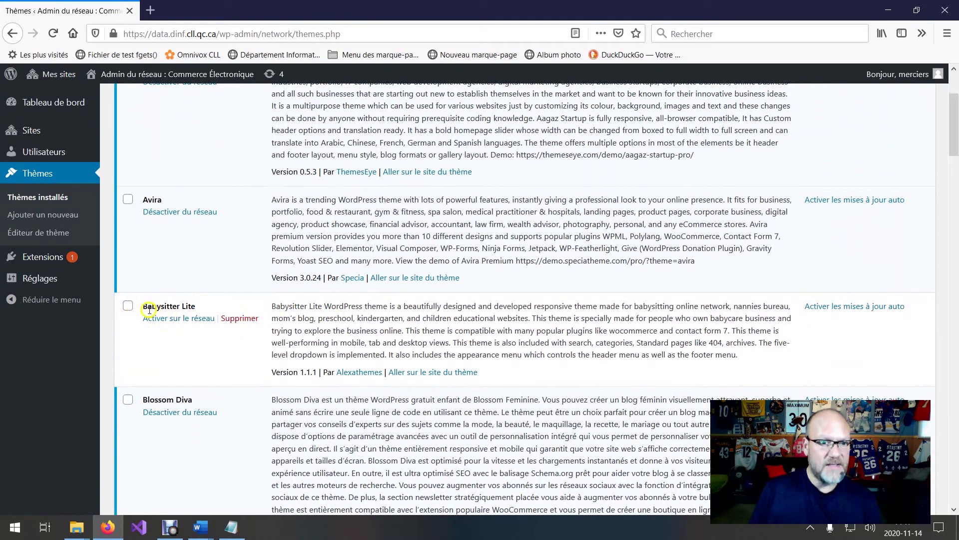
left_click(181, 322)
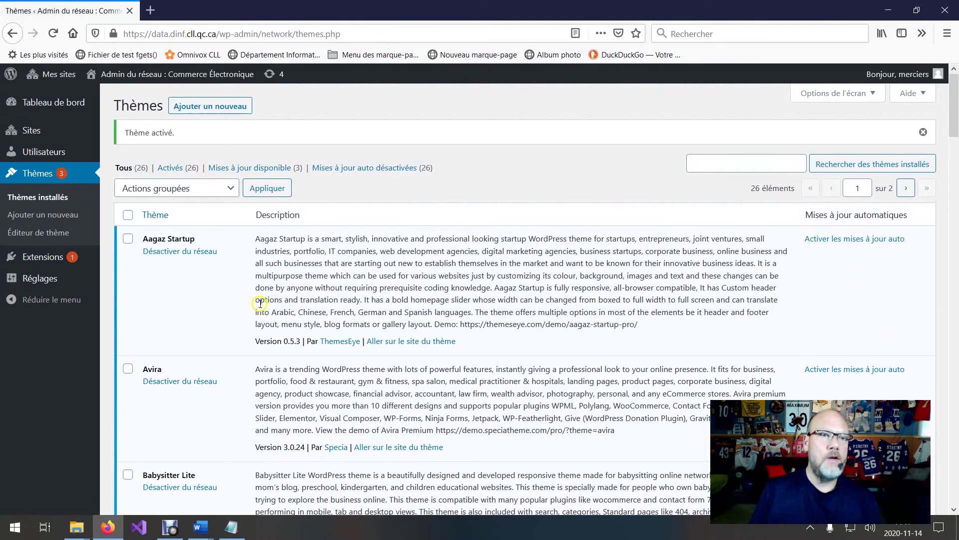
scroll(260, 304, "down", 2)
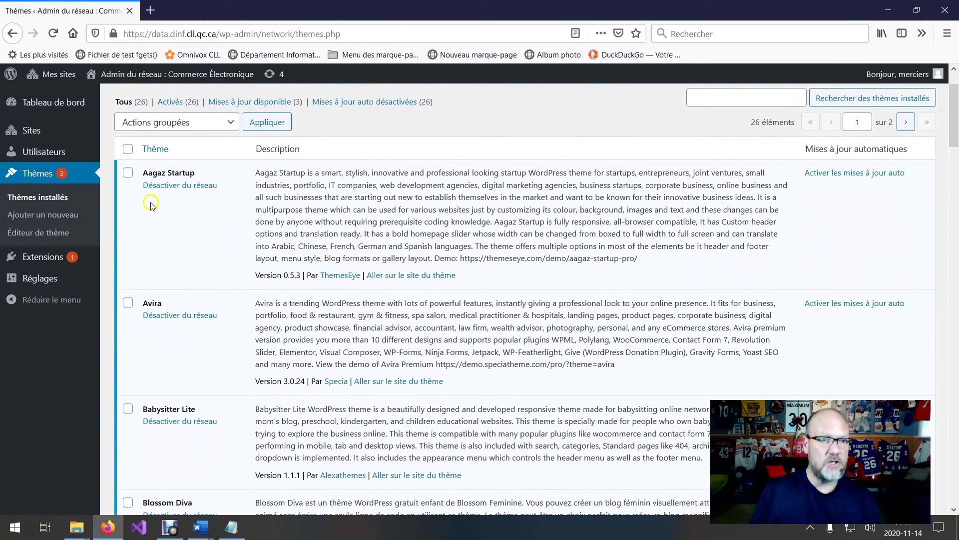
left_click(49, 198)
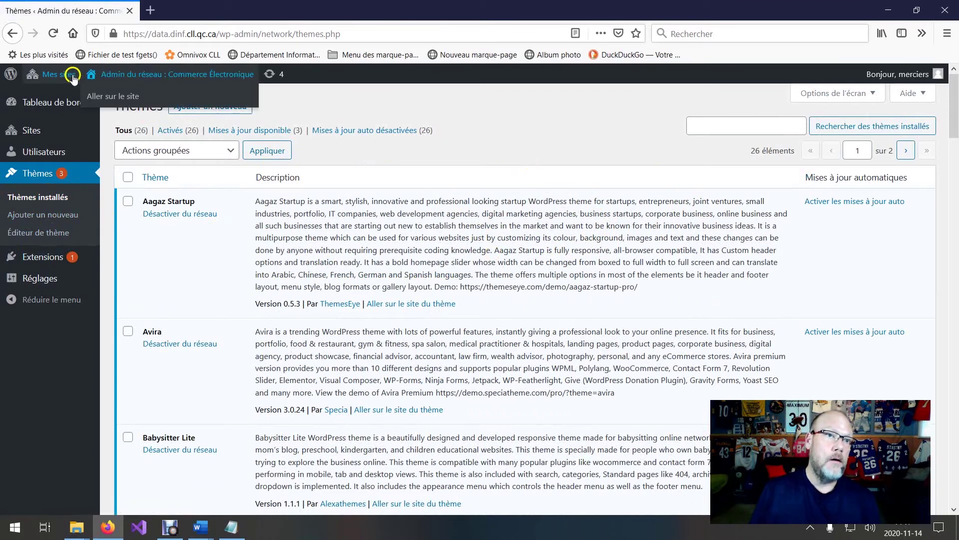
Leave the network administration for the main site, data, and open that site's own theme management page
mouse_move(44, 79)
mouse_move(115, 79)
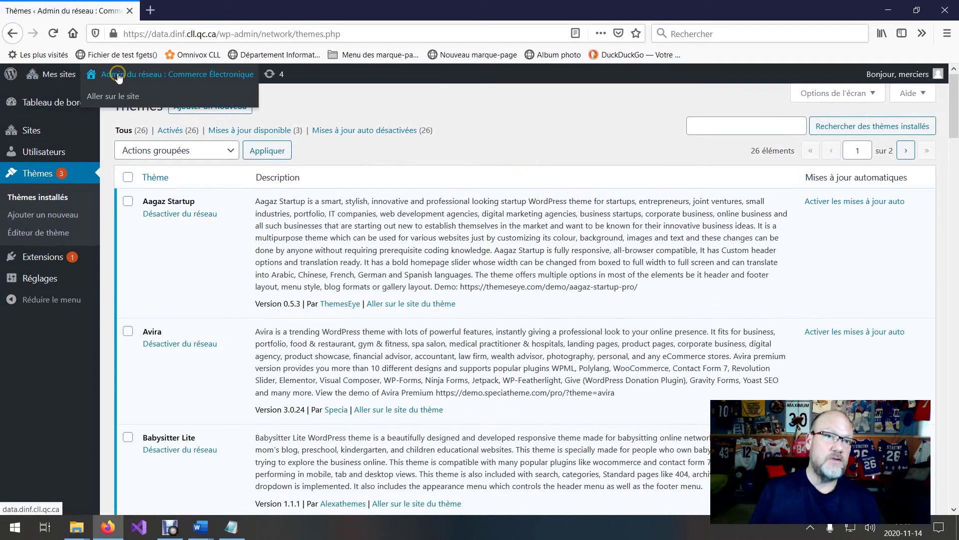
left_click(118, 79)
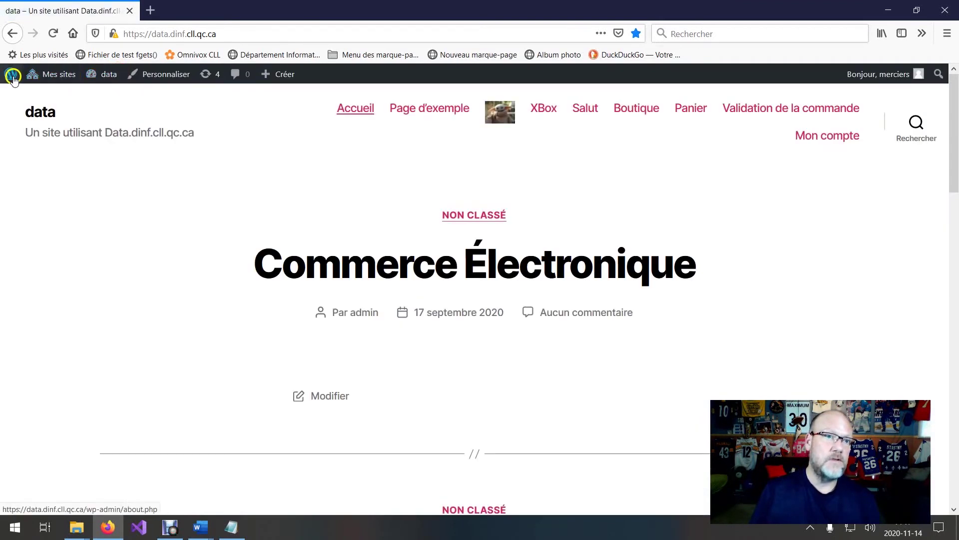
mouse_move(13, 79)
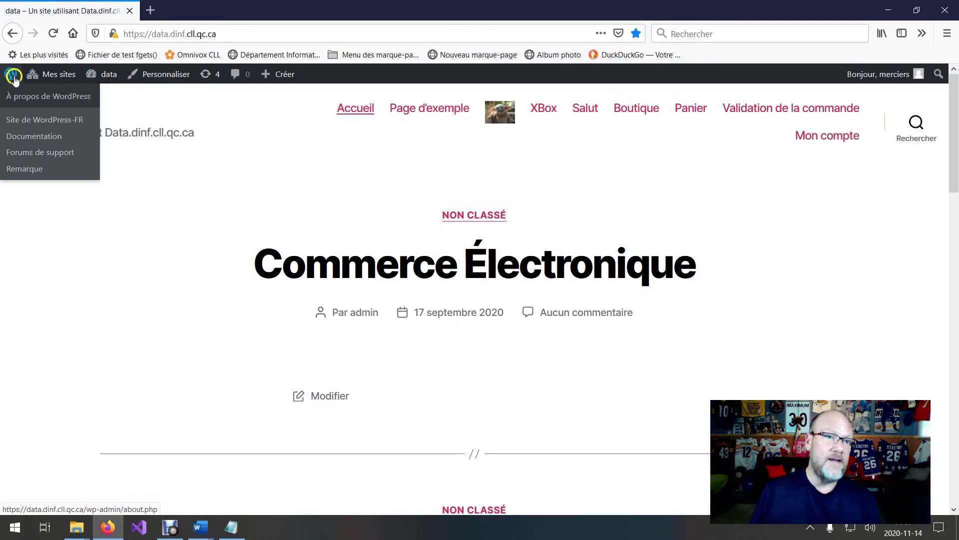
left_click(13, 79)
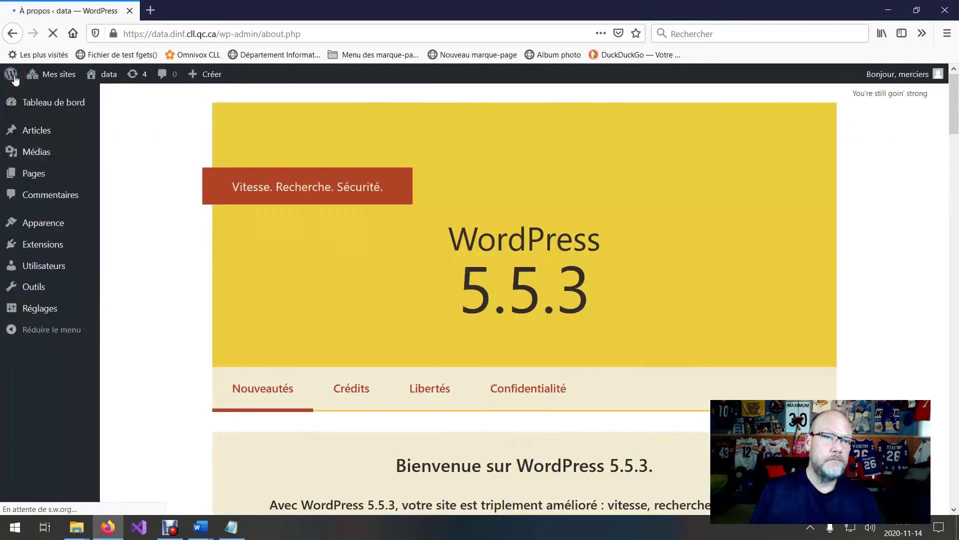
left_click(53, 221)
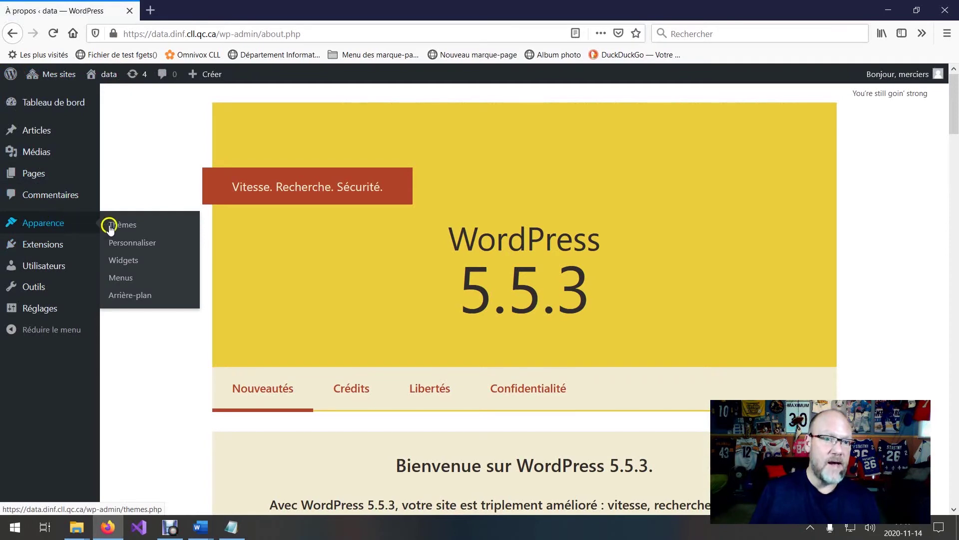
left_click(128, 226)
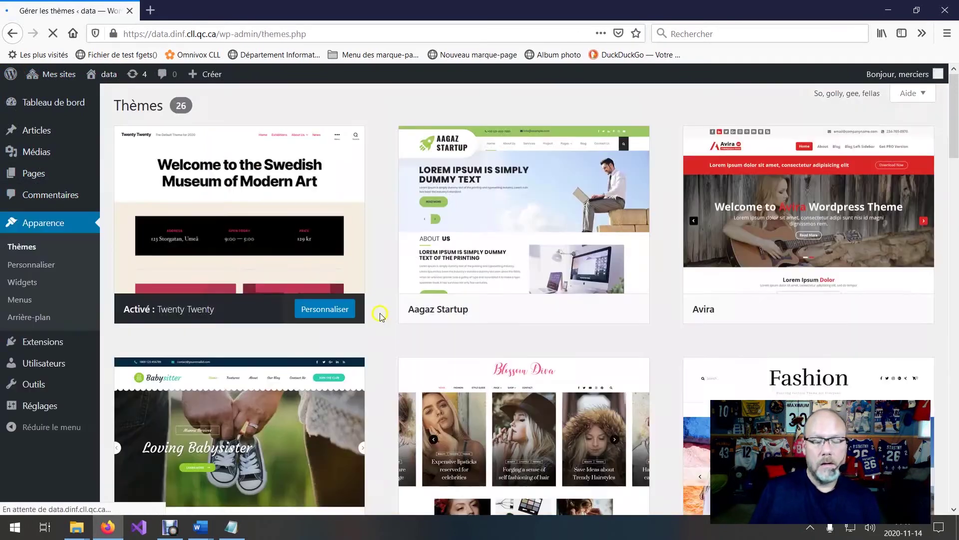
Preview the Babysitter Lite theme live on the data site and close the preview without activating it
scroll(200, 361, "down", 3)
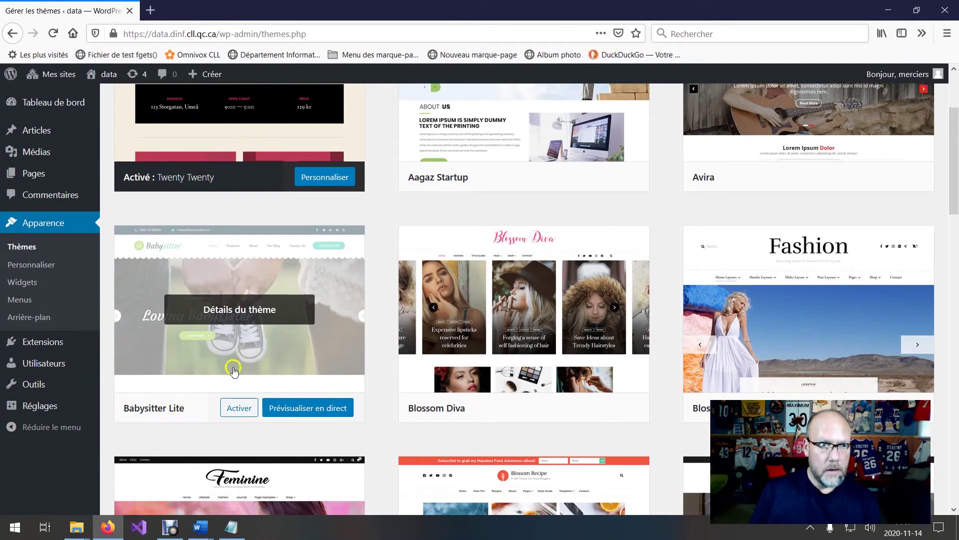
left_click(306, 408)
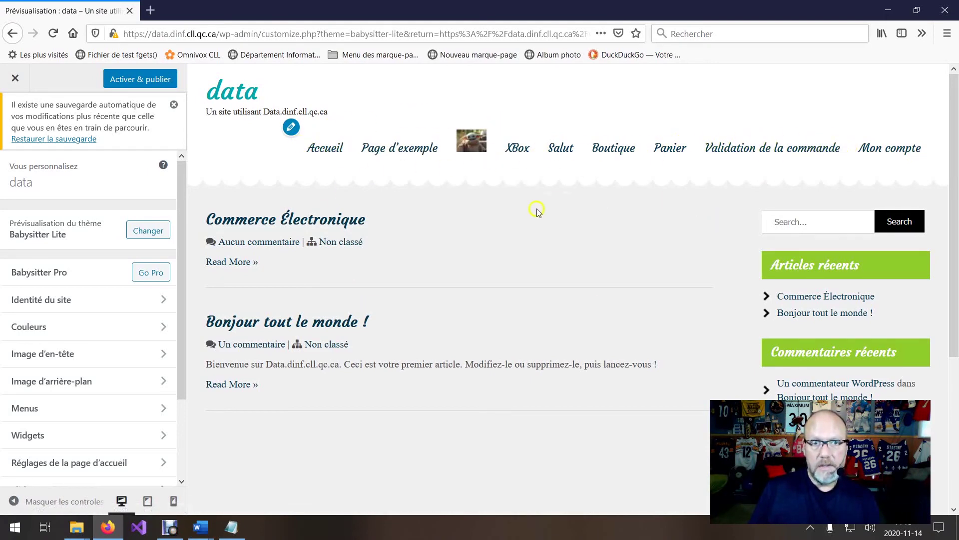
scroll(486, 270, "down", 5)
scroll(512, 285, "up", 5)
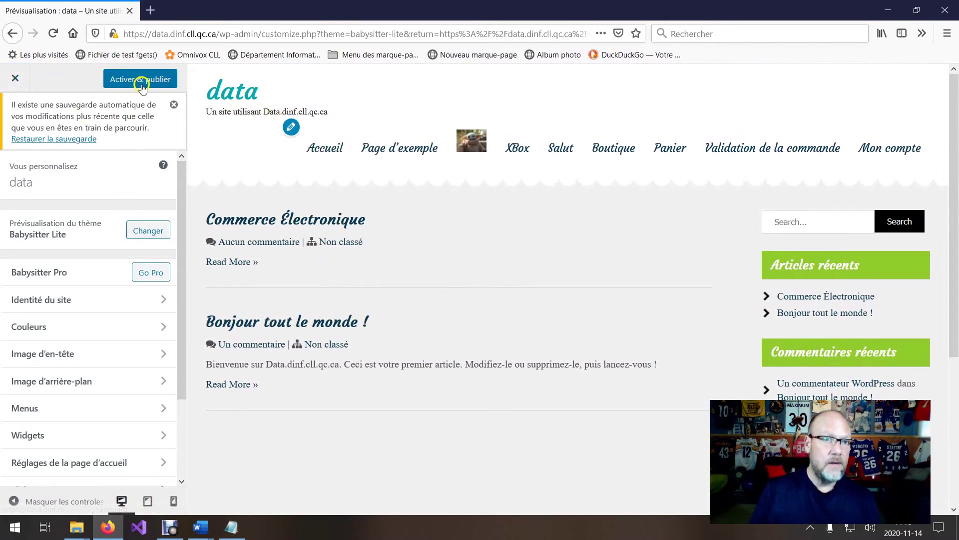
left_click(16, 78)
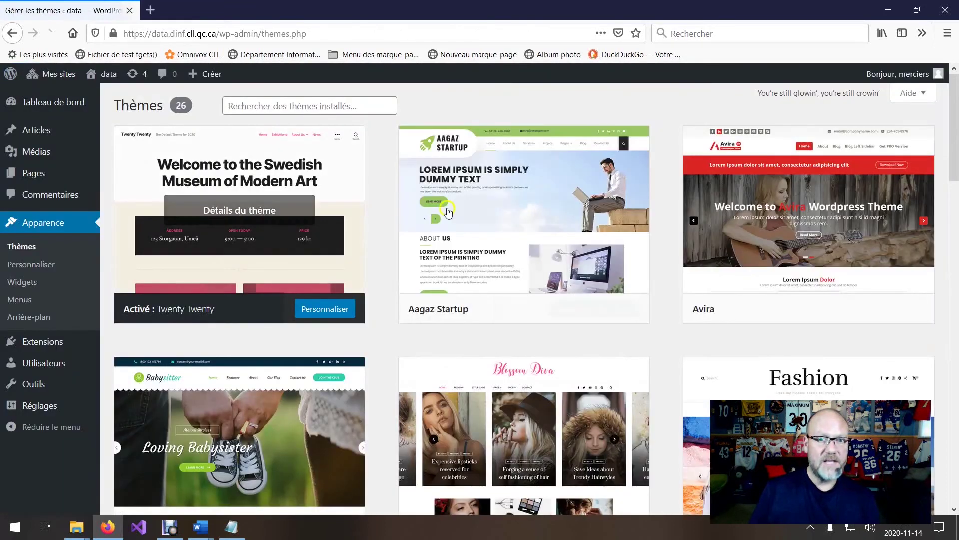
Leave the data site's theme management page and open the network administration dashboard
left_click(99, 75)
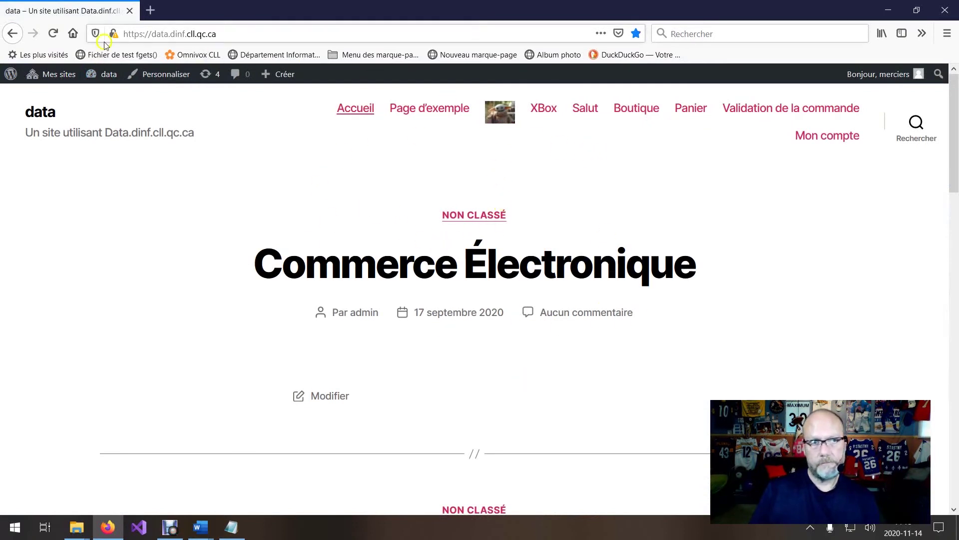
mouse_move(9, 76)
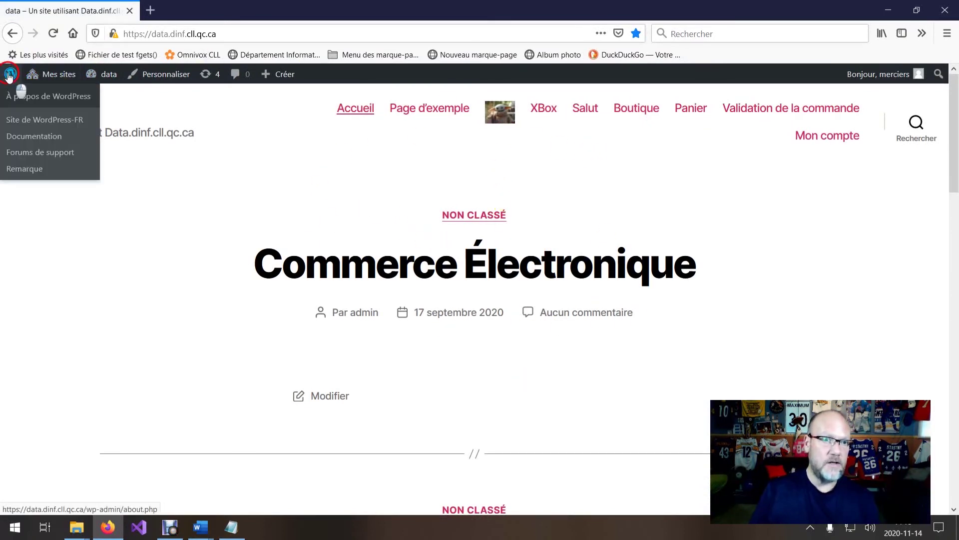
left_click(9, 75)
mouse_move(32, 103)
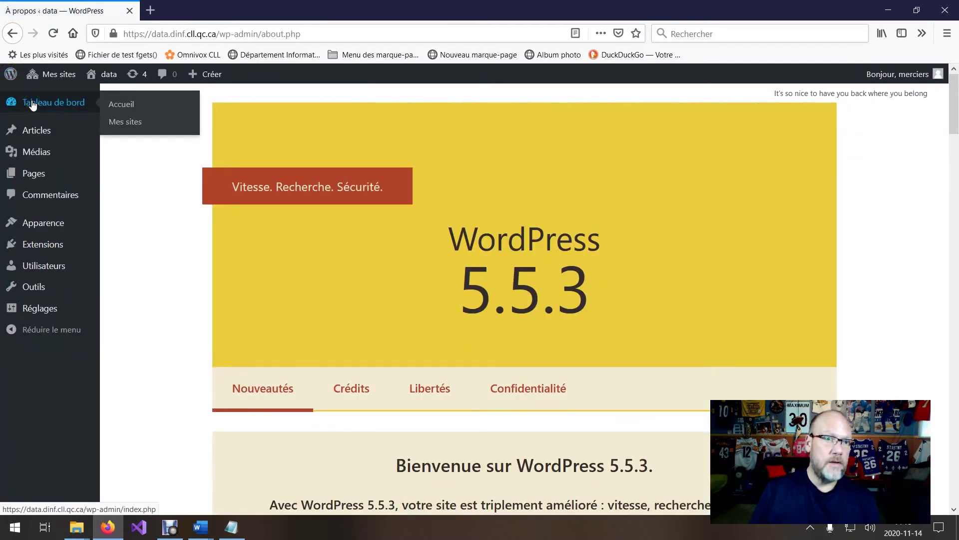
left_click(47, 103)
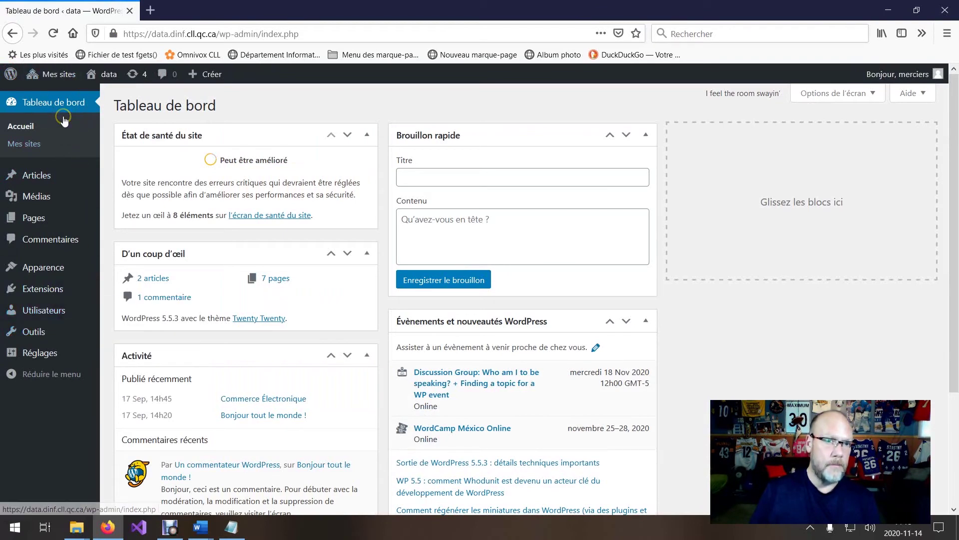
left_click(52, 95)
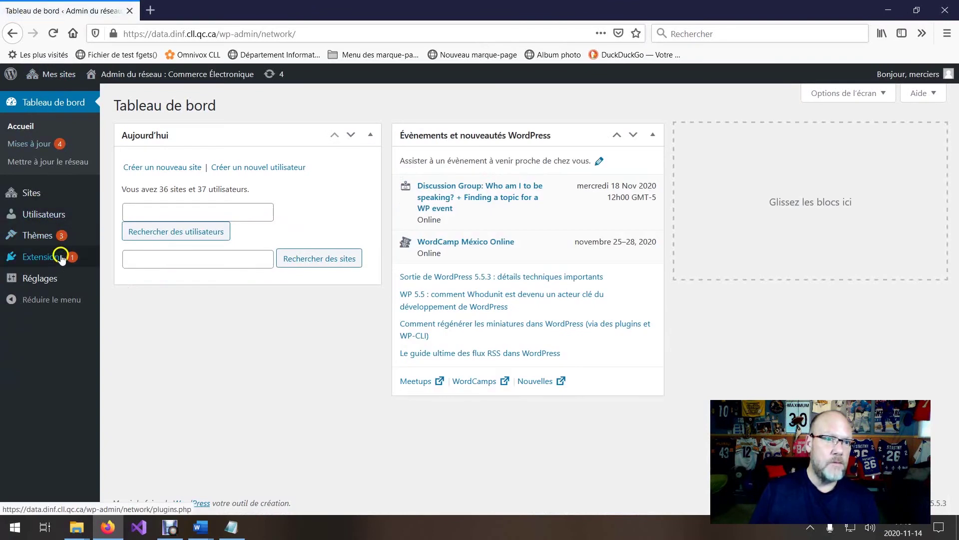
mouse_move(42, 240)
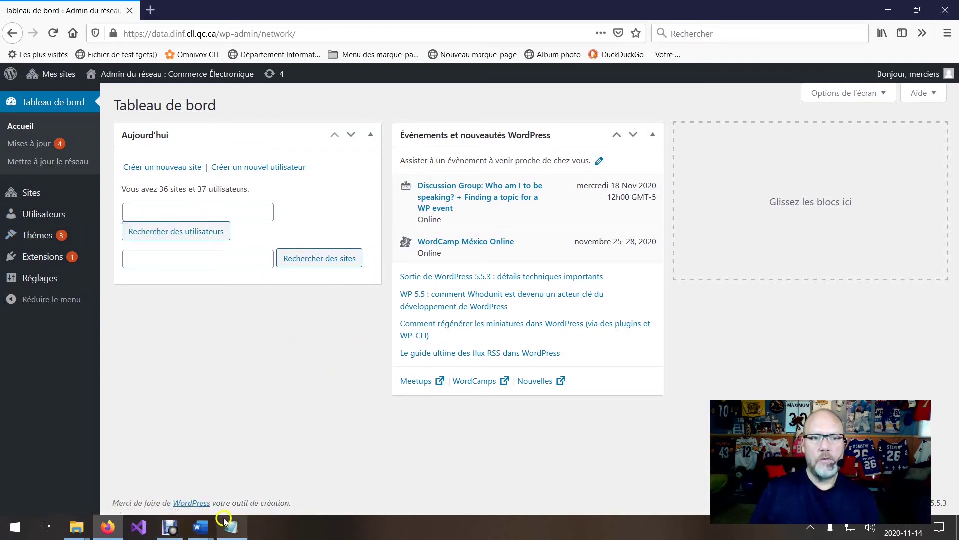
Switch to the Word document "Ajouter des modules - Wordpress.doc" and go to section 2, "Installation des Extensions WordPress (plugins)"
mouse_move(201, 524)
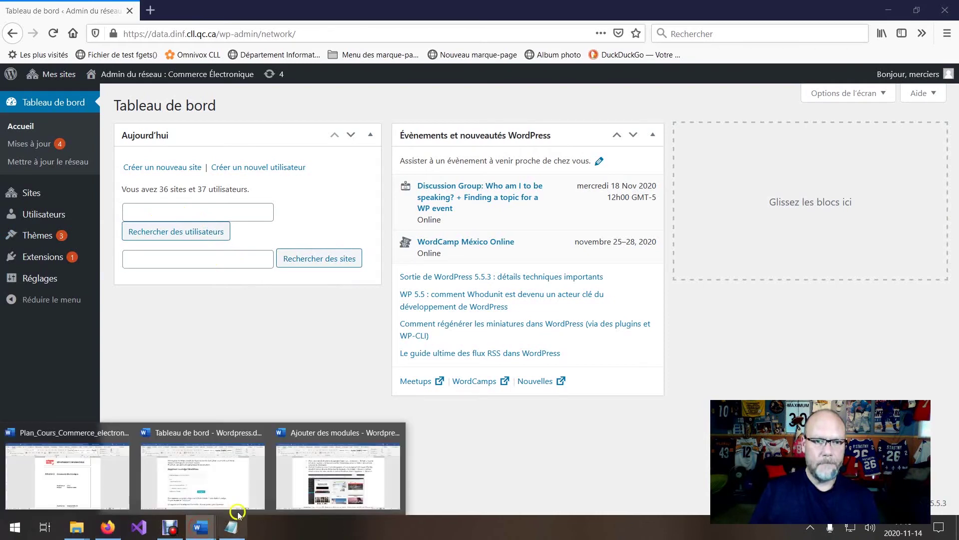
left_click(327, 474)
scroll(515, 392, "down", 8)
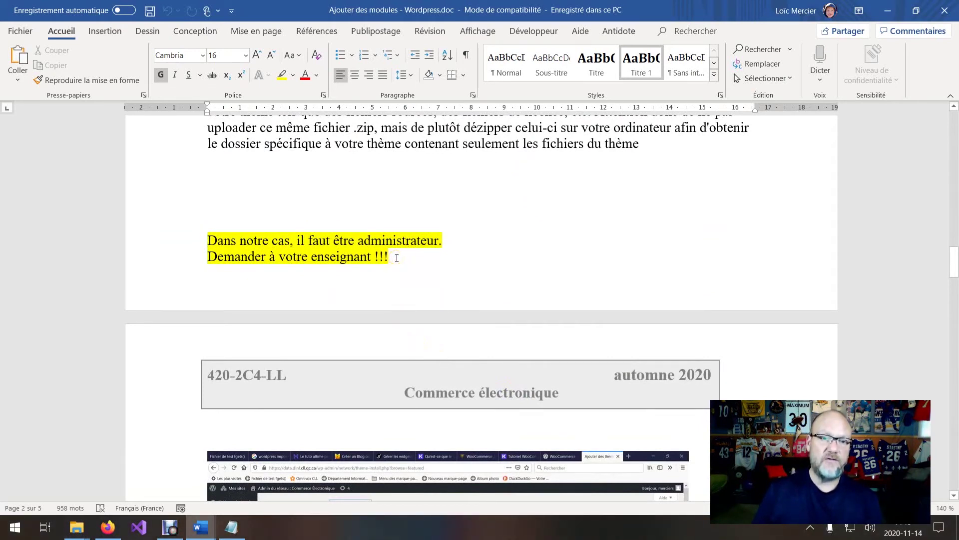
scroll(464, 256, "down", 6)
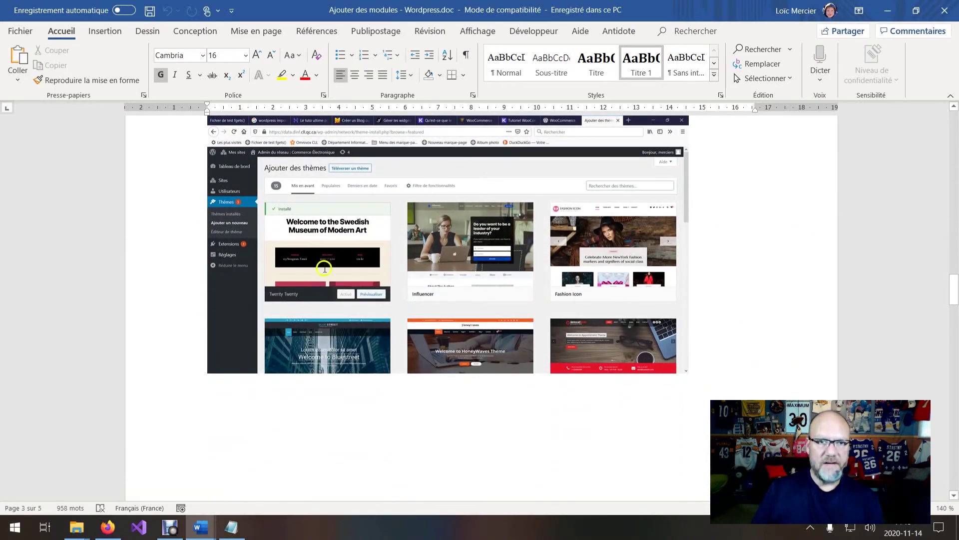
scroll(381, 283, "down", 10)
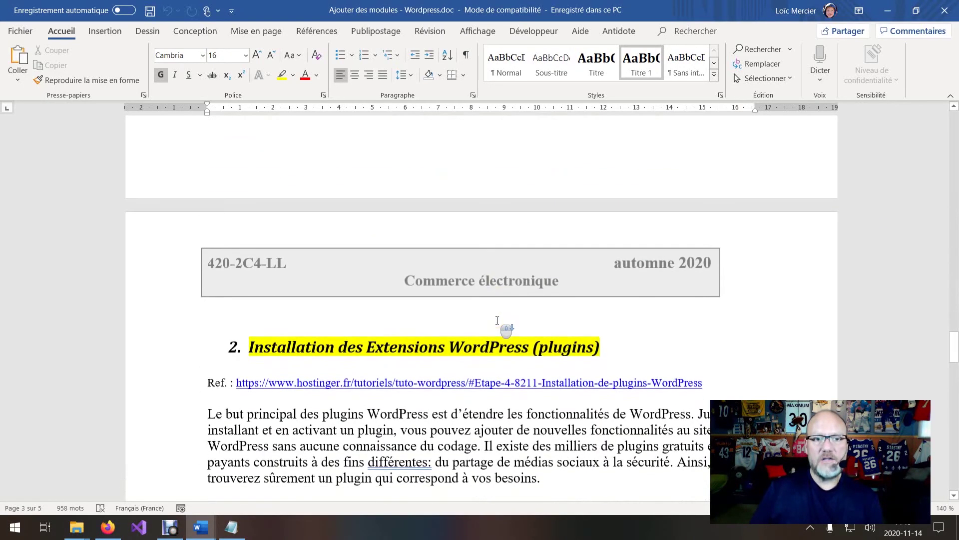
left_click(369, 229)
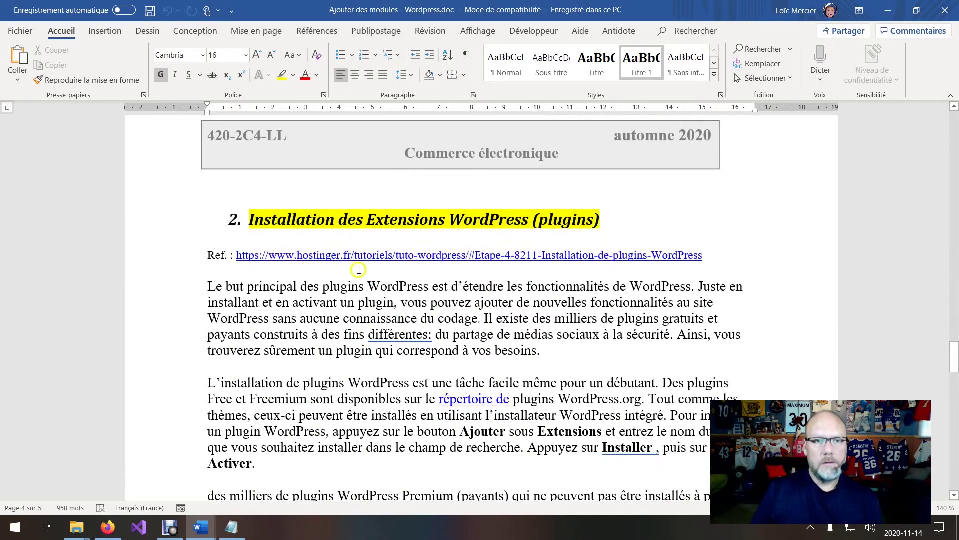
Read the plugin installation section through the essential plugins list to the final screenshot of installed extensions
scroll(481, 349, "down", 3)
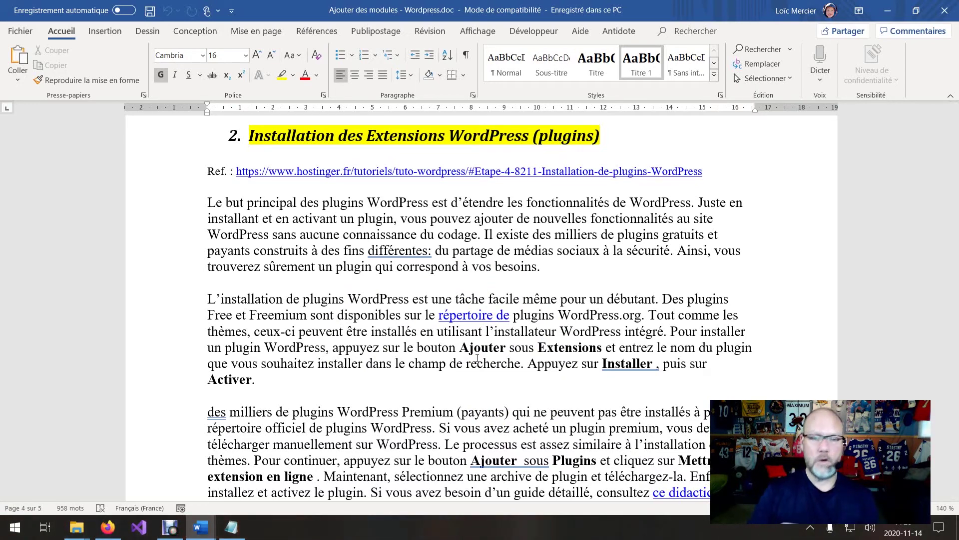
left_click(477, 352)
scroll(470, 350, "down", 1)
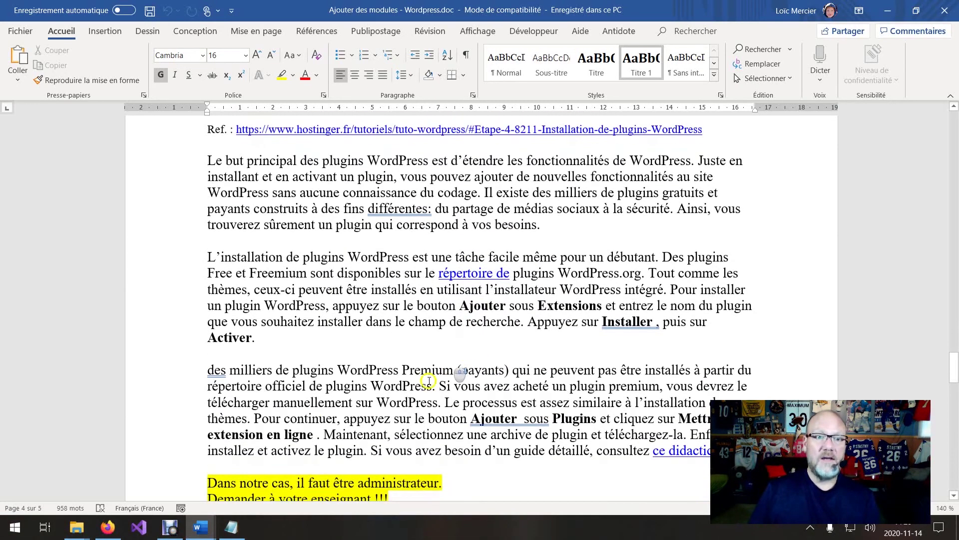
scroll(405, 332, "down", 1)
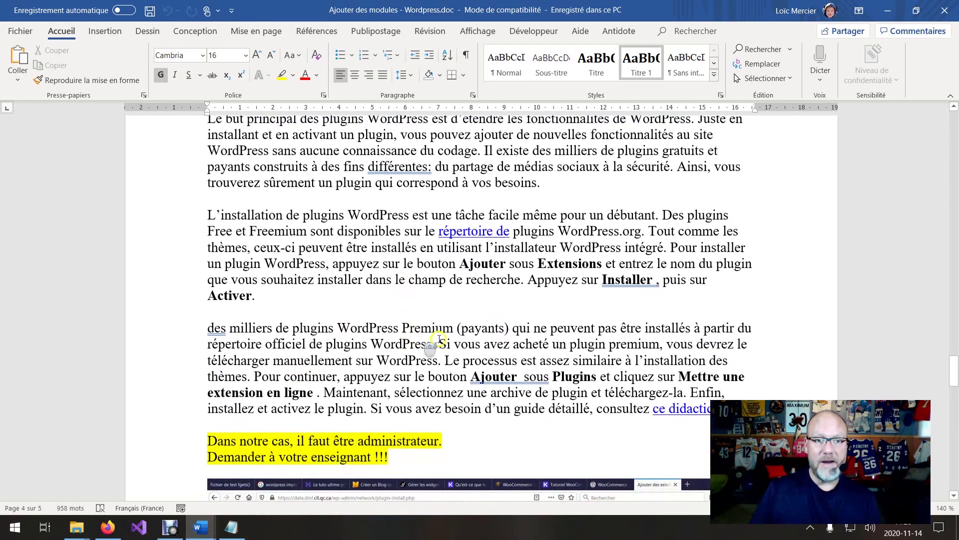
scroll(475, 325, "down", 1)
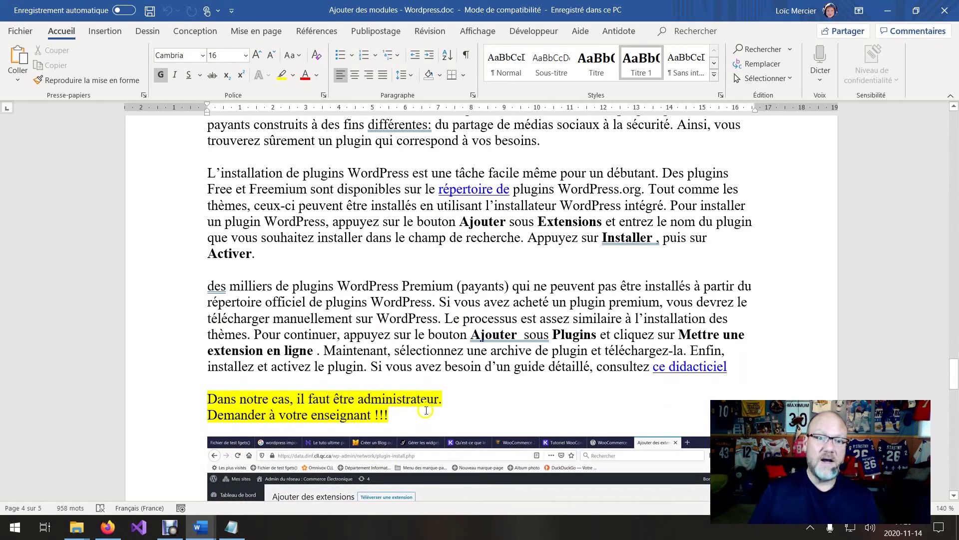
scroll(426, 411, "down", 7)
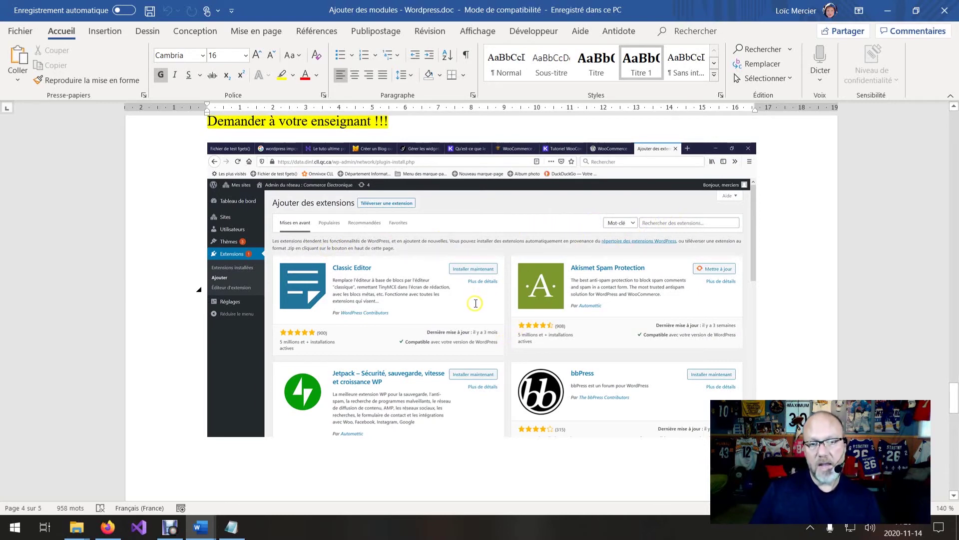
scroll(509, 307, "down", 5)
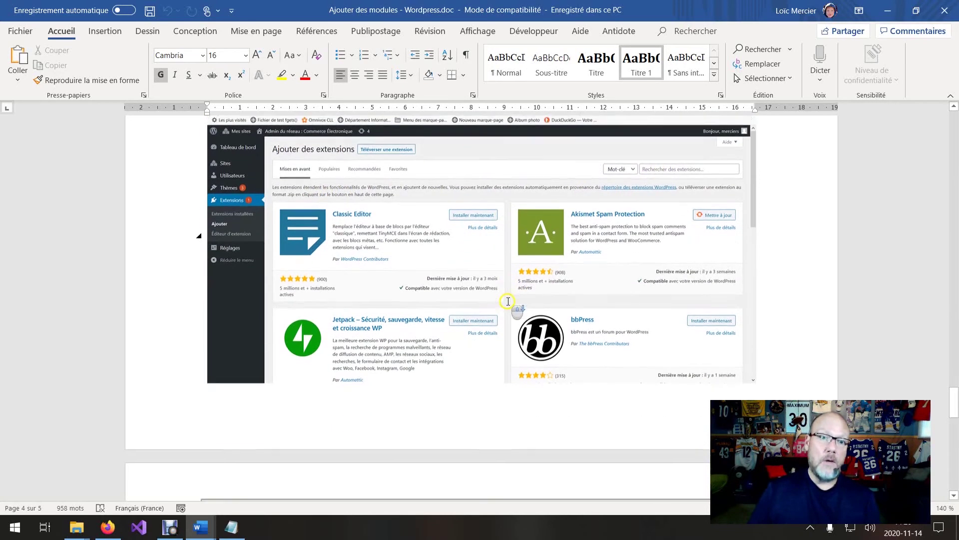
scroll(509, 305, "down", 9)
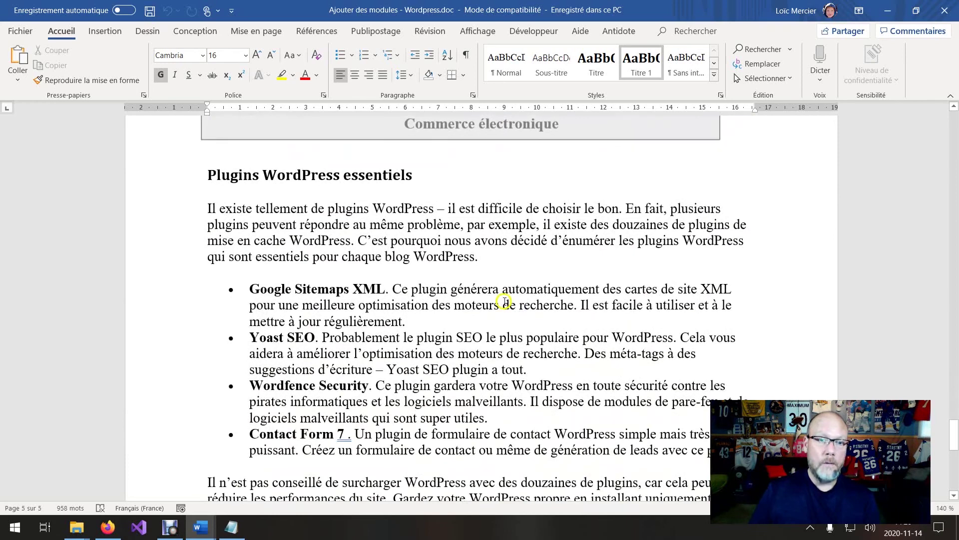
scroll(502, 301, "down", 3)
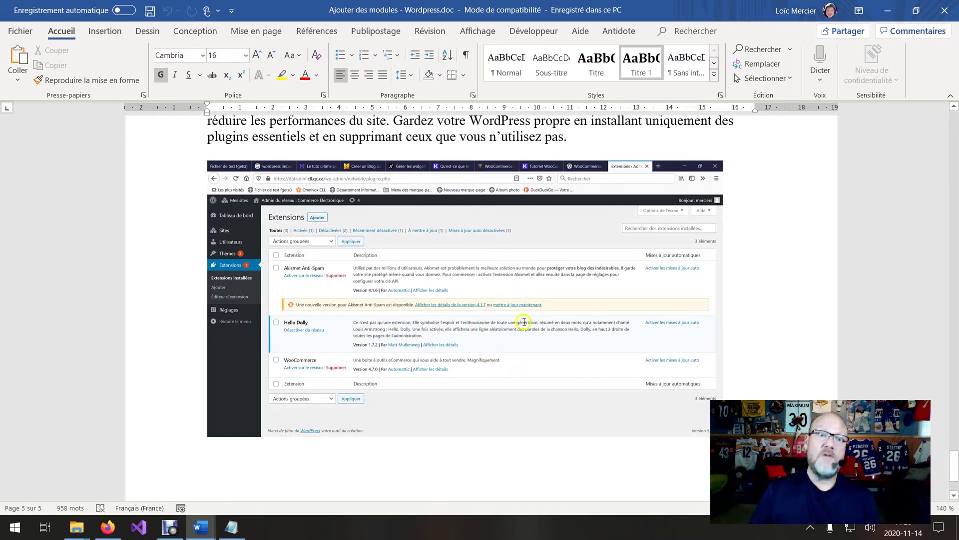
scroll(501, 345, "down", 3)
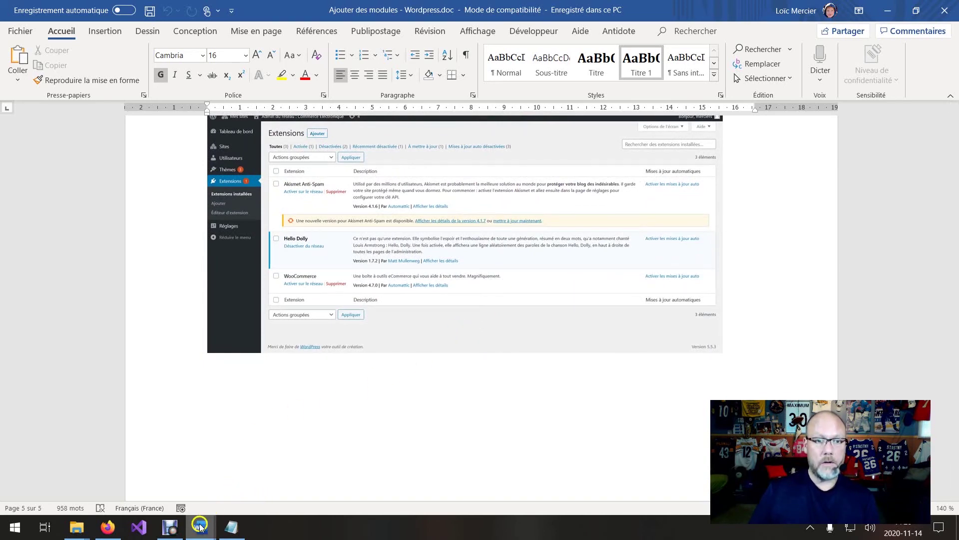
Back in Firefox, search the network's installed extensions for "commerce" and open the page for adding extensions
mouse_move(198, 529)
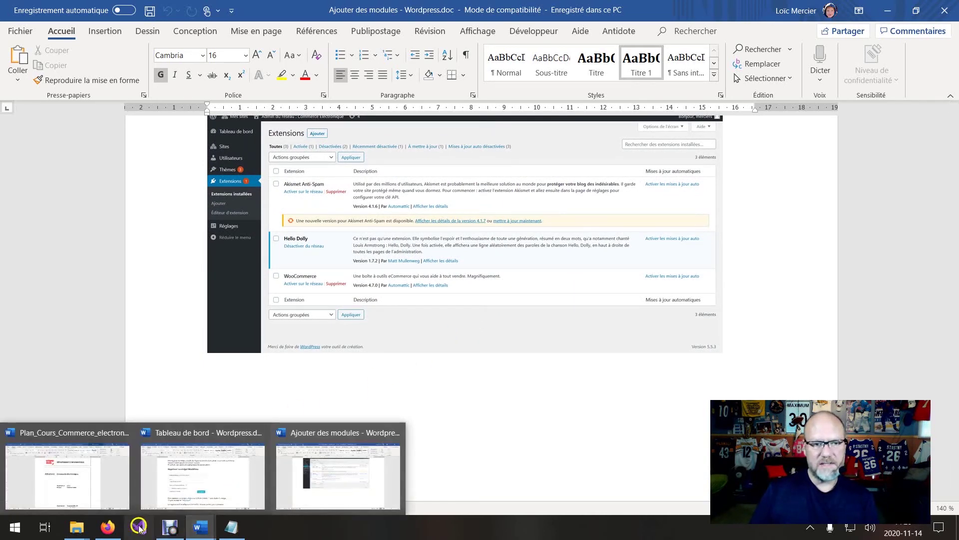
left_click(109, 530)
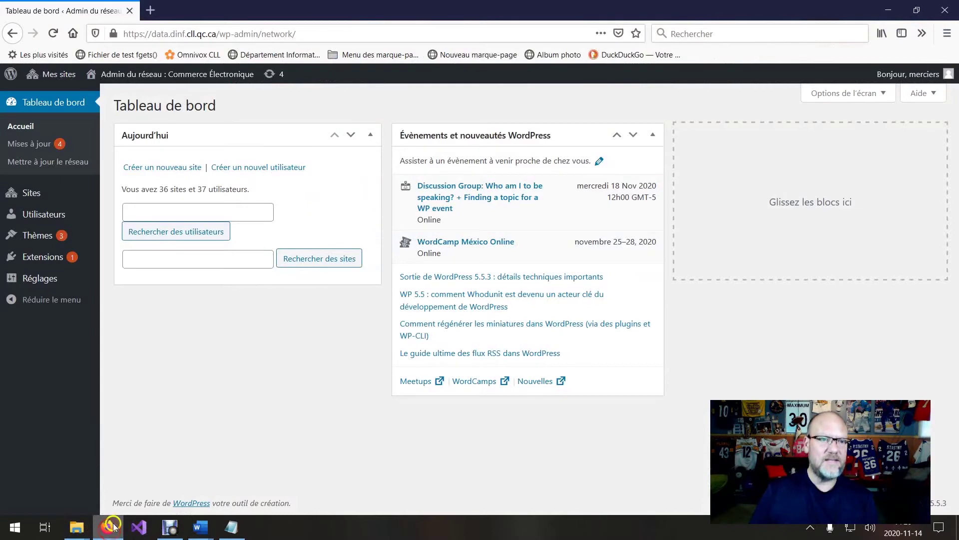
left_click(46, 258)
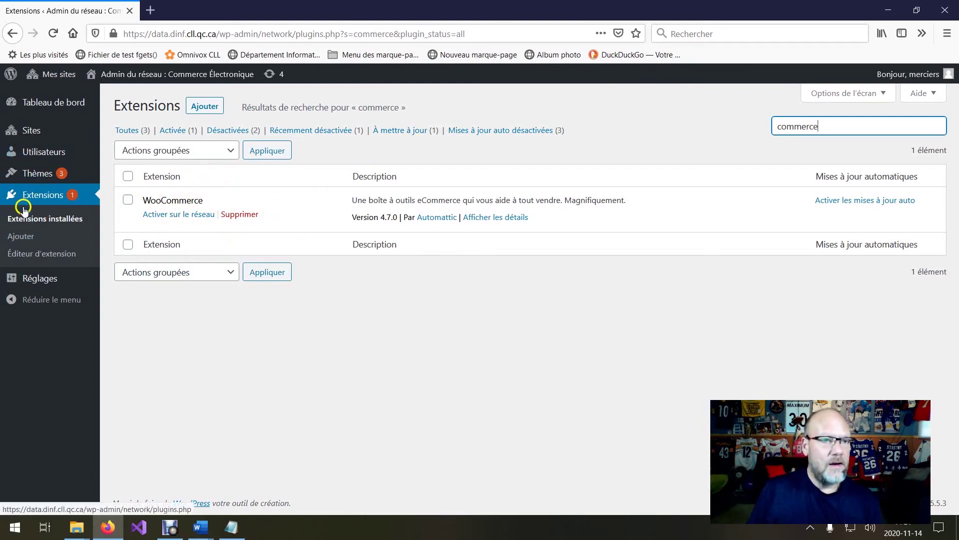
mouse_move(59, 279)
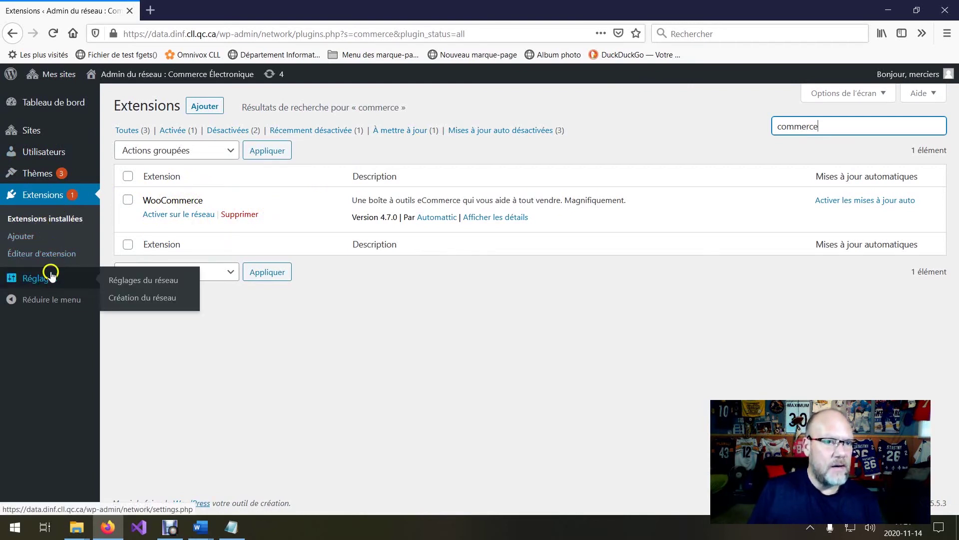
left_click(27, 237)
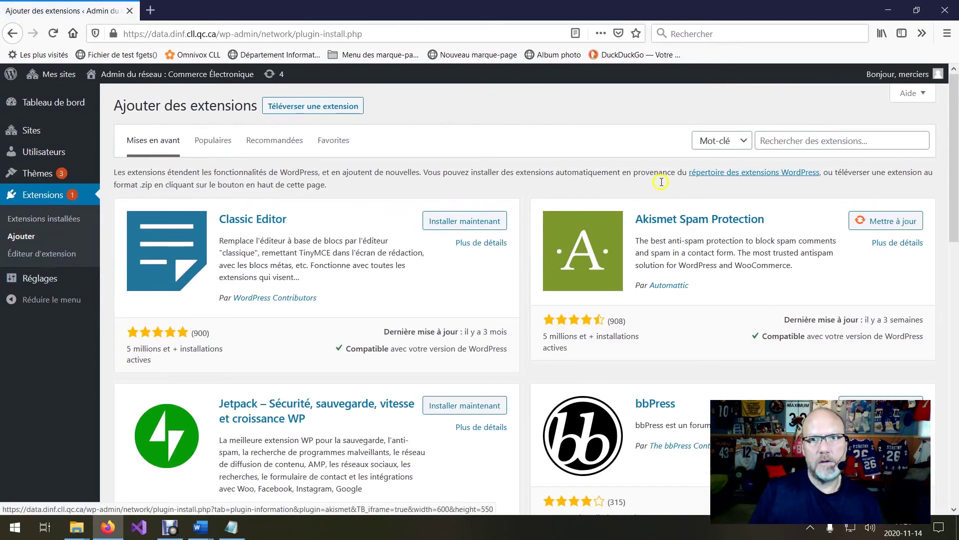
Search the extensions available to install for "panier" and look over the extensions found
left_click(781, 141)
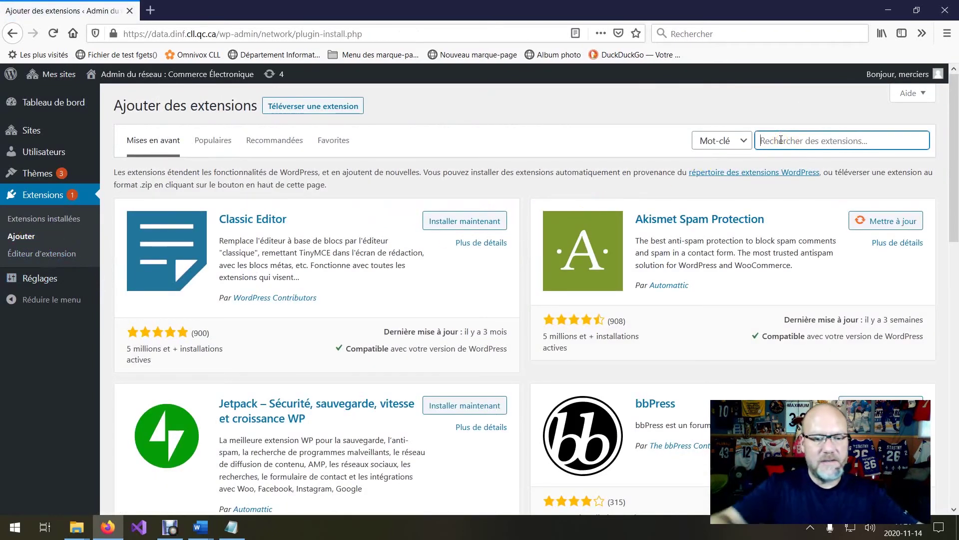
type("panier")
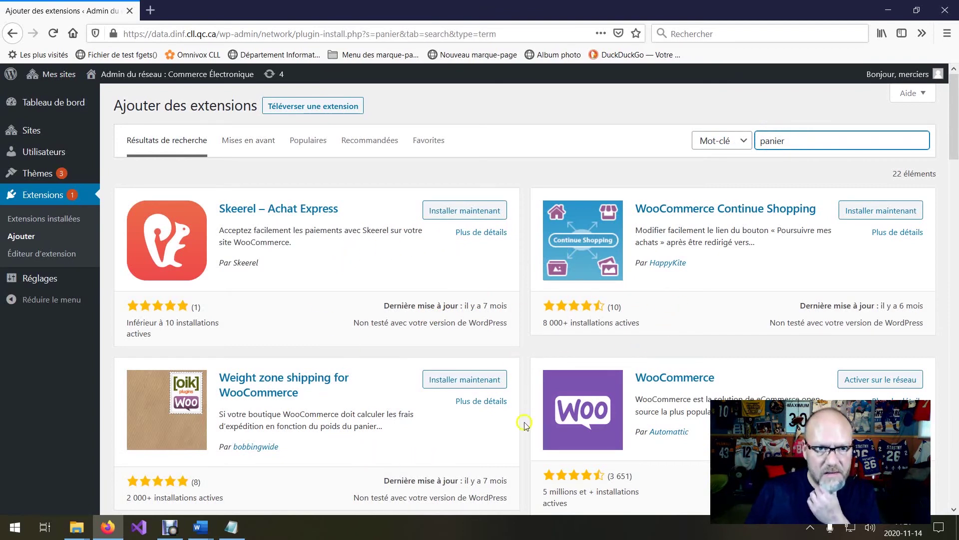
scroll(498, 369, "down", 6)
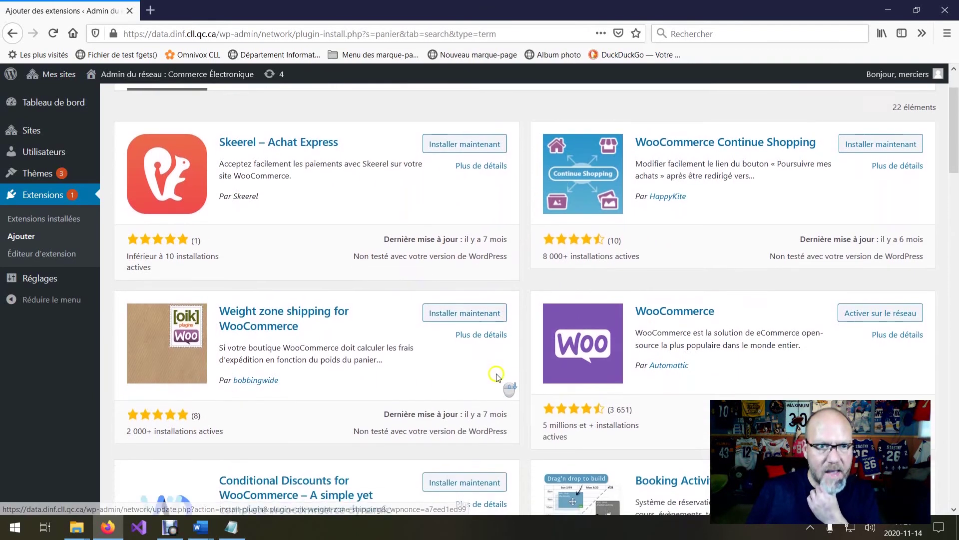
scroll(592, 361, "down", 7)
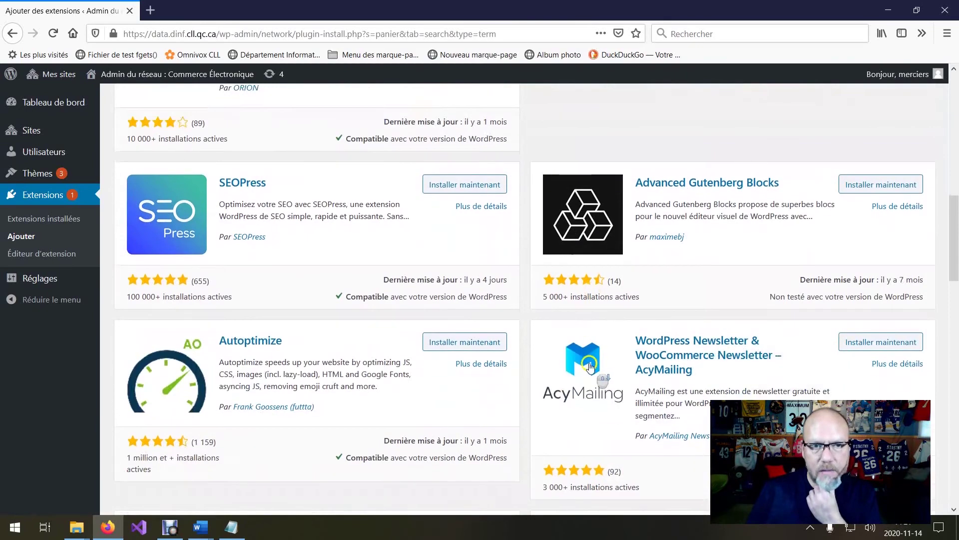
scroll(607, 390, "up", 13)
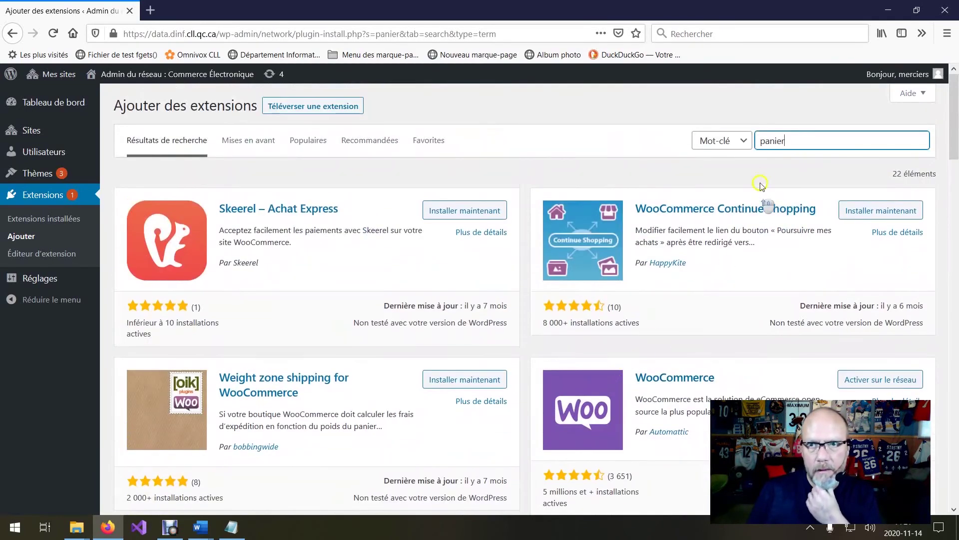
Change the search for available extensions to "commerce" and look over the extensions found
left_click_drag(799, 140, 695, 128)
type("commerce")
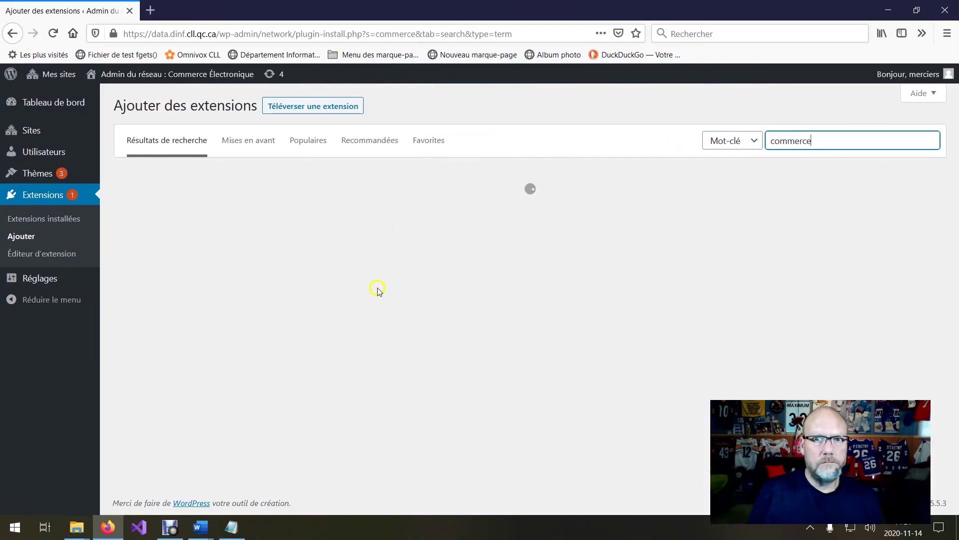
scroll(499, 317, "down", 4)
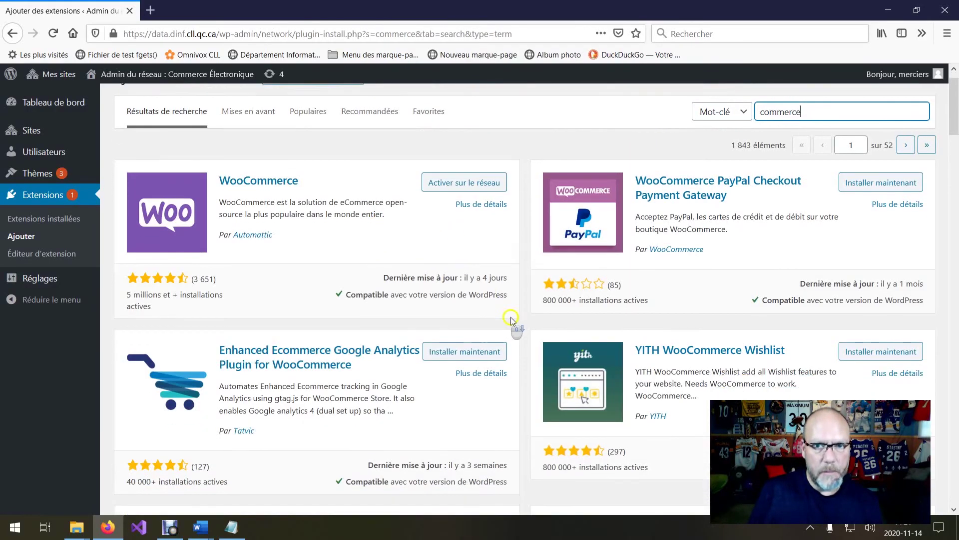
scroll(605, 329, "down", 7)
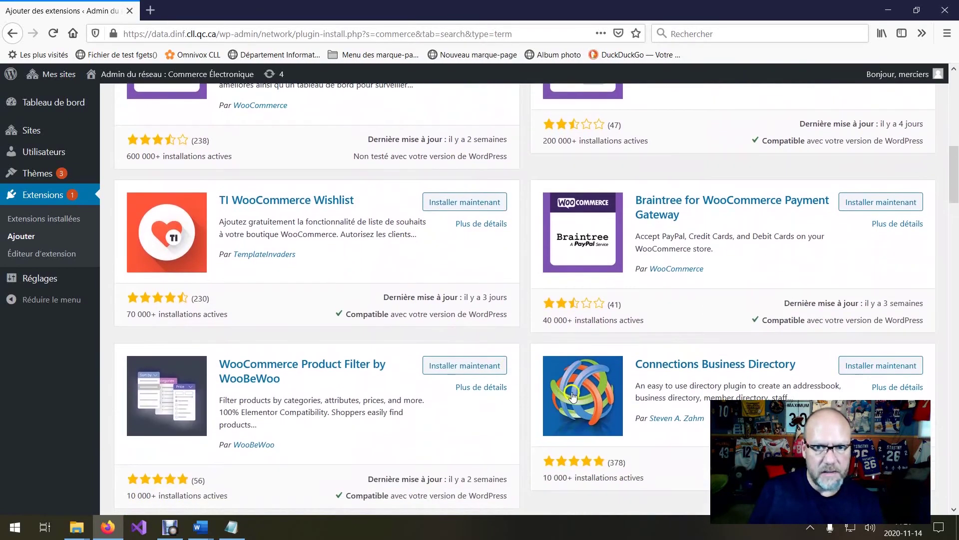
scroll(577, 395, "down", 5)
scroll(579, 394, "up", 10)
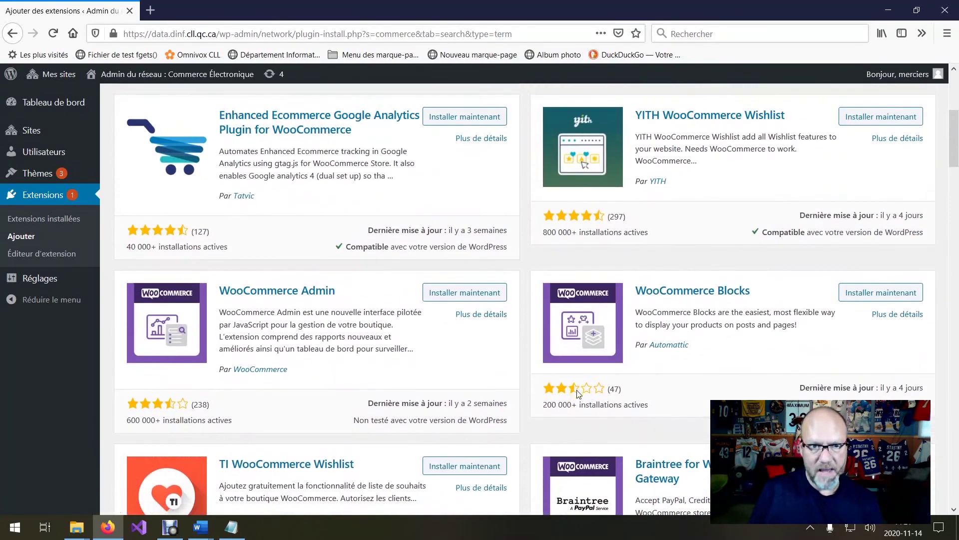
scroll(492, 390, "up", 5)
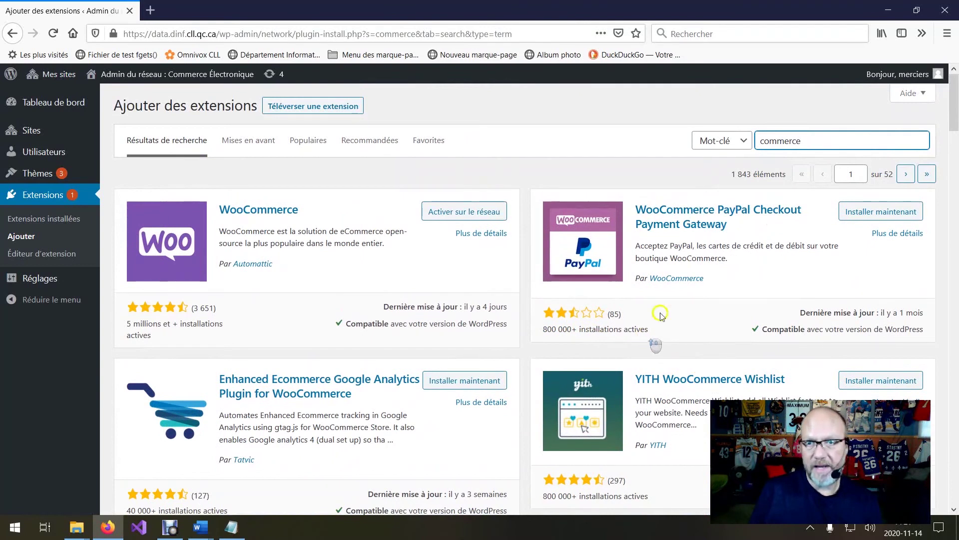
Change the search for available extensions to "blog" and look over the extensions found
double_click(810, 142)
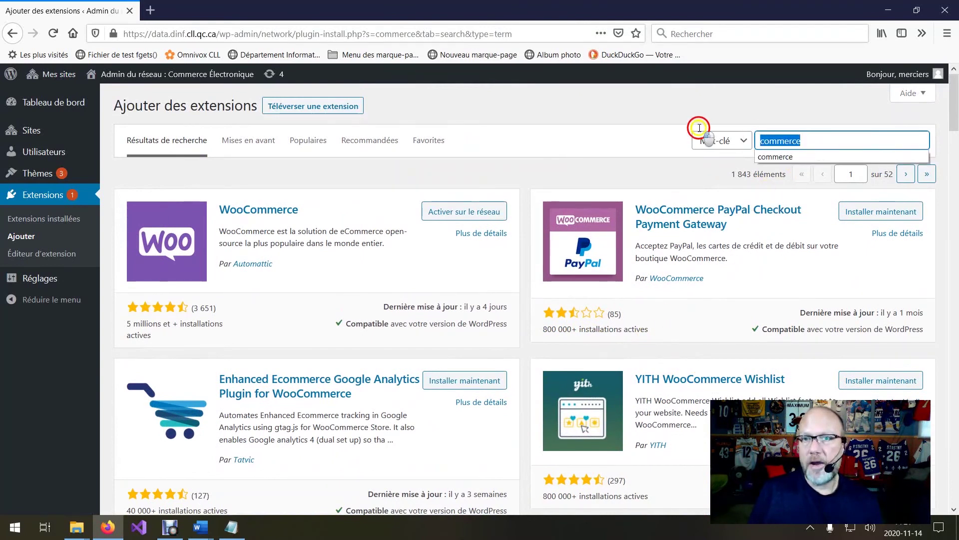
type("blog")
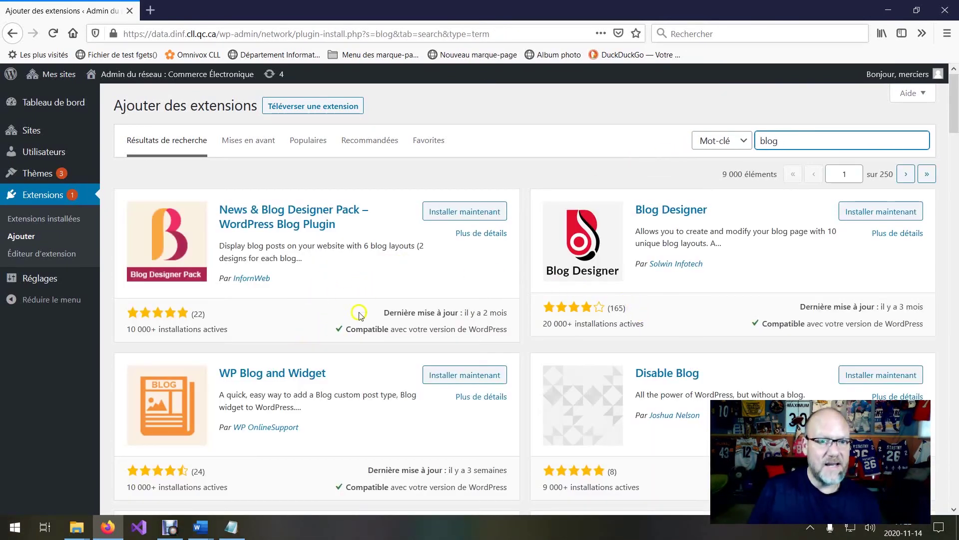
scroll(699, 329, "down", 4)
scroll(447, 323, "down", 10)
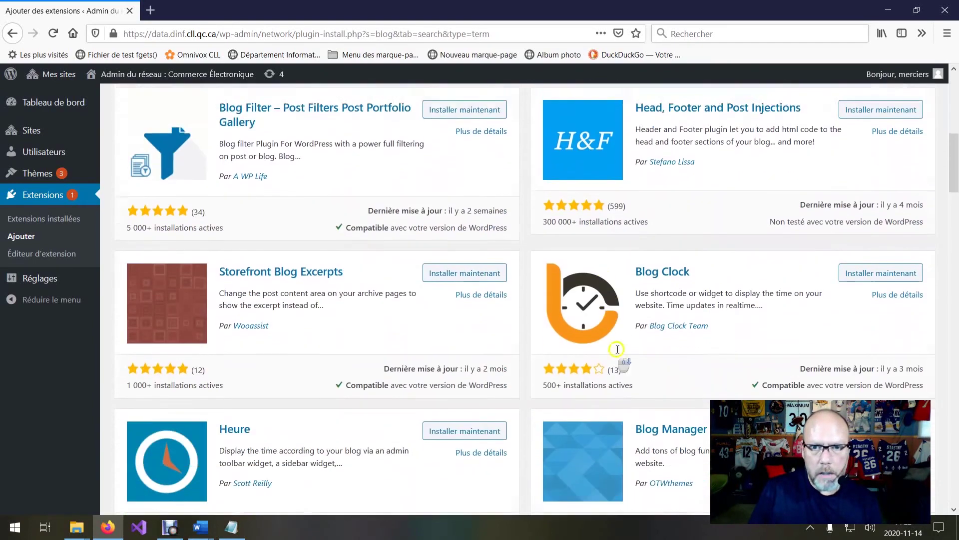
scroll(495, 369, "up", 8)
scroll(349, 313, "up", 7)
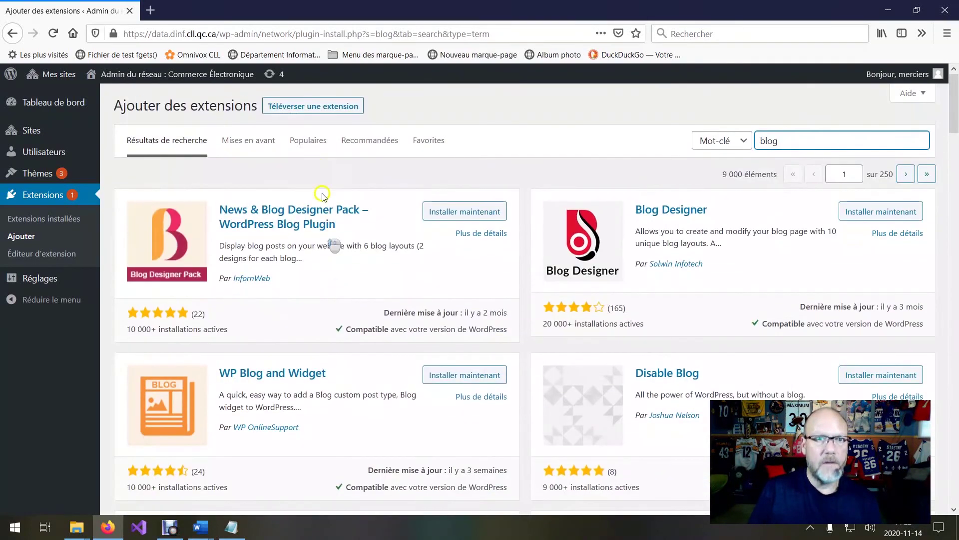
Return to the installed extensions and activate WooCommerce on the network
left_click(61, 219)
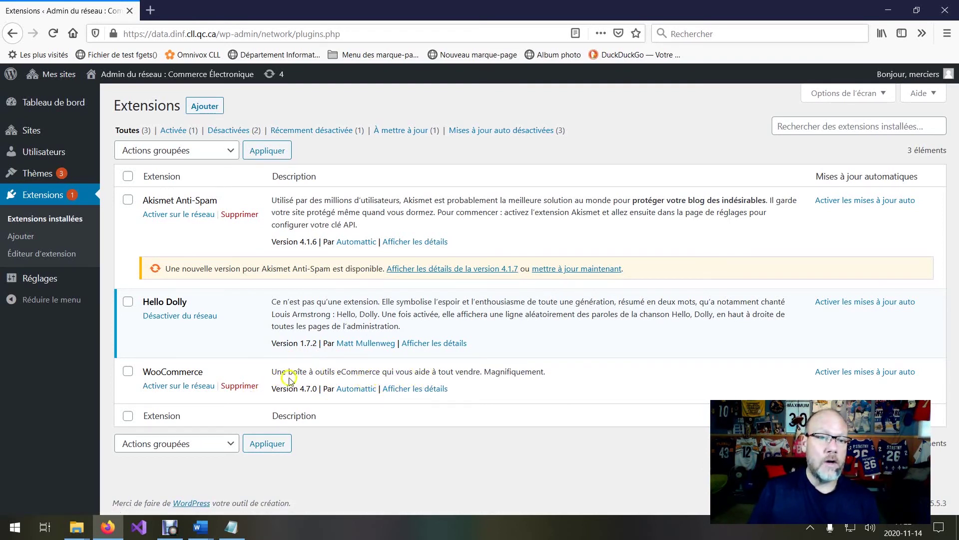
left_click(128, 372)
left_click(176, 387)
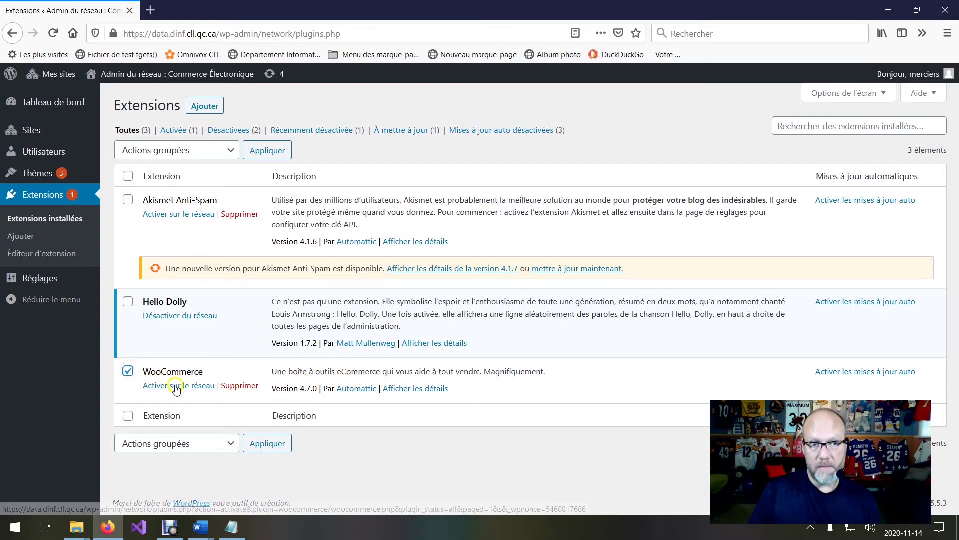
left_click(188, 388)
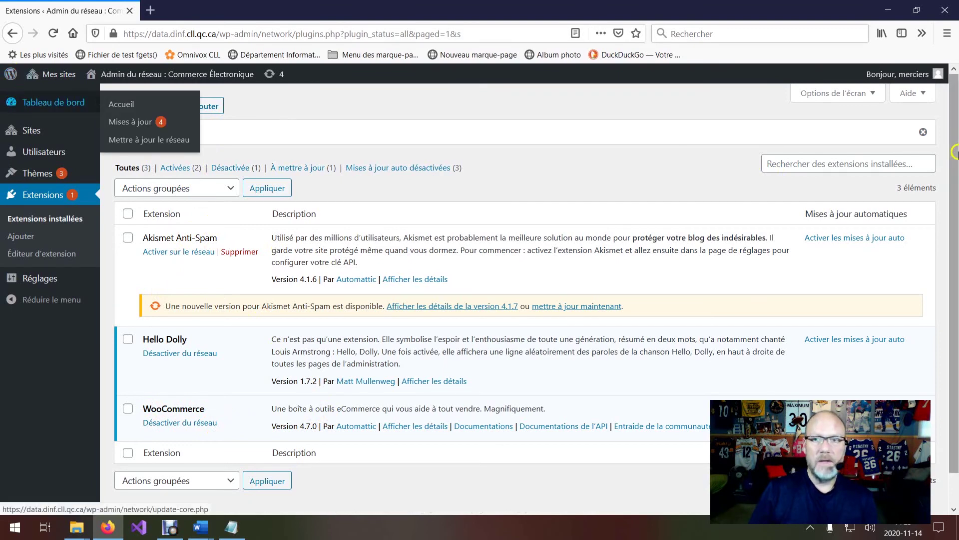
Log out of the network administrator account
left_click(915, 72)
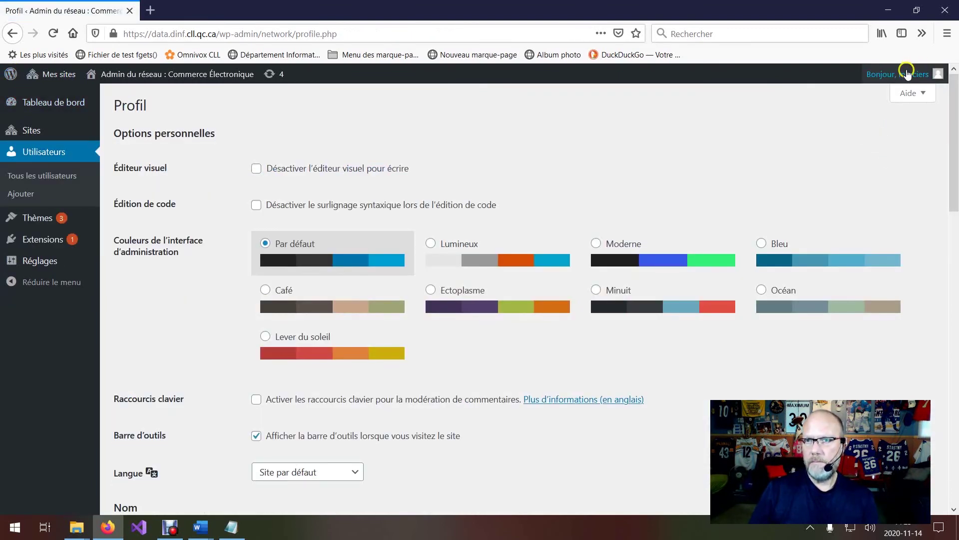
mouse_move(907, 73)
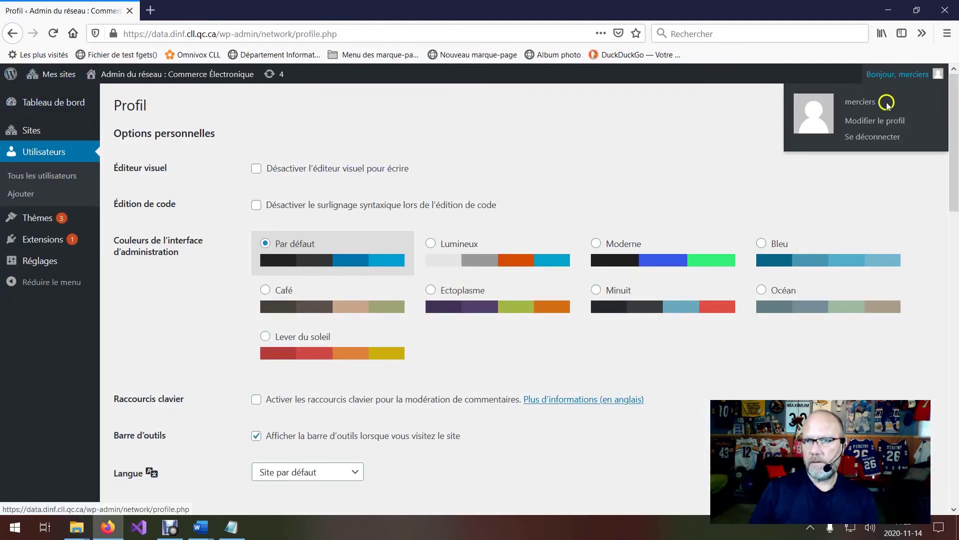
left_click(868, 136)
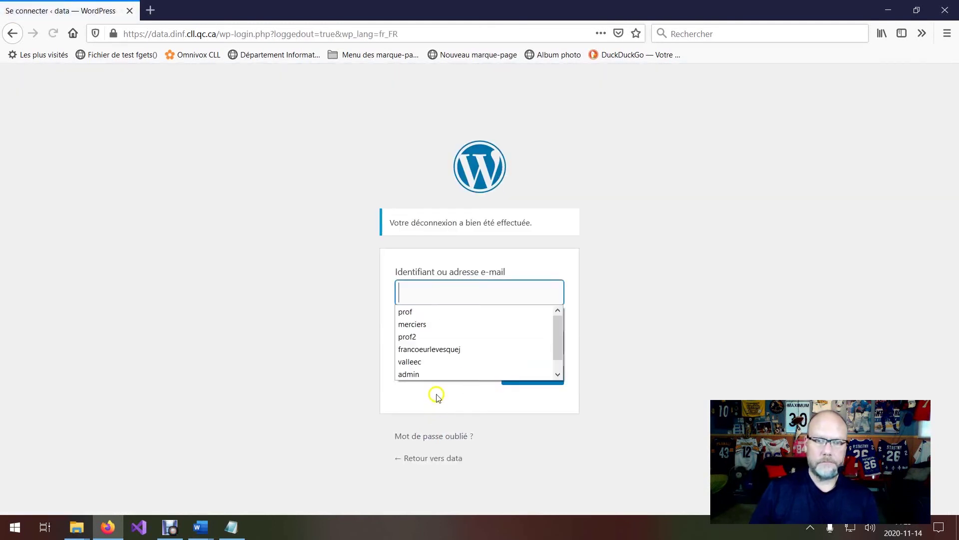
Log in as "prof" with the account password copied from the password text file, and decline saving the login in Firefox
left_click(420, 315)
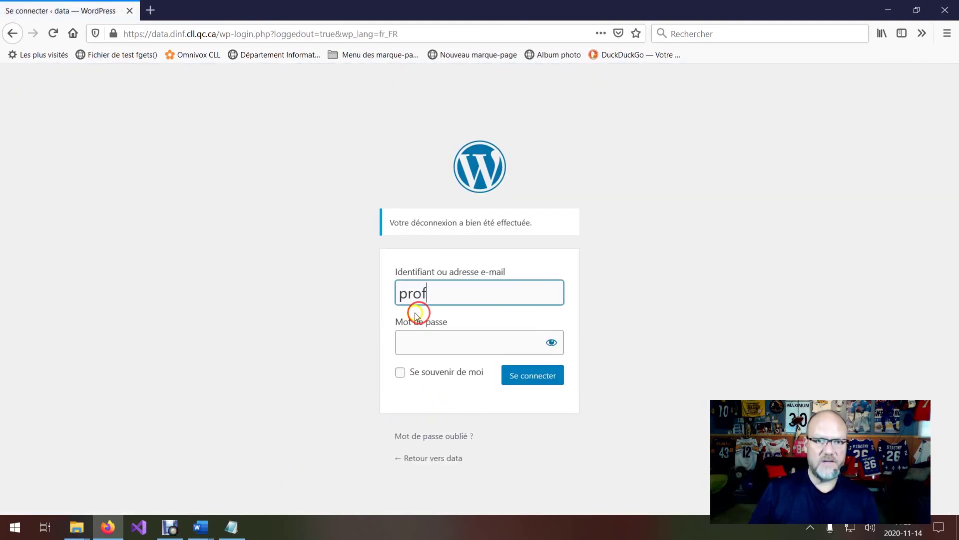
left_click(422, 343)
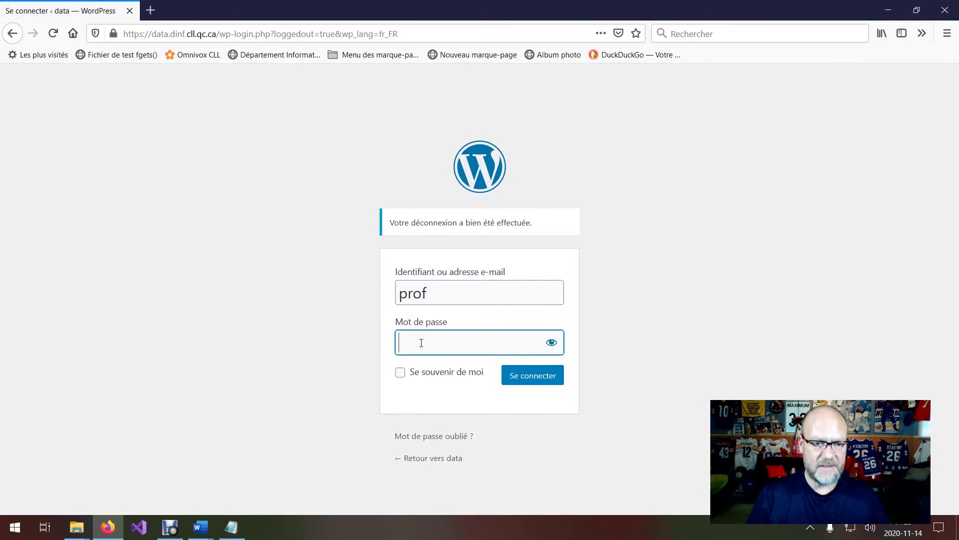
left_click(235, 526)
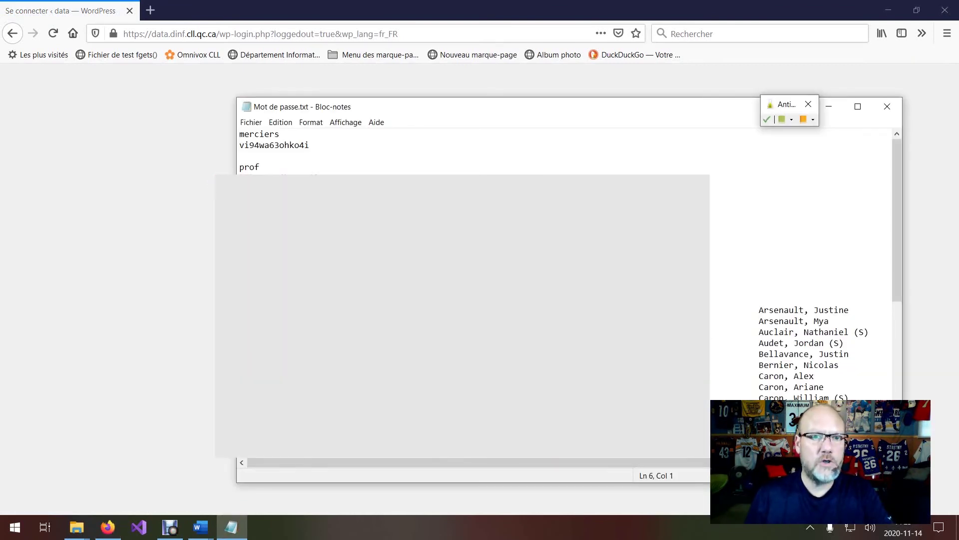
left_click(196, 533)
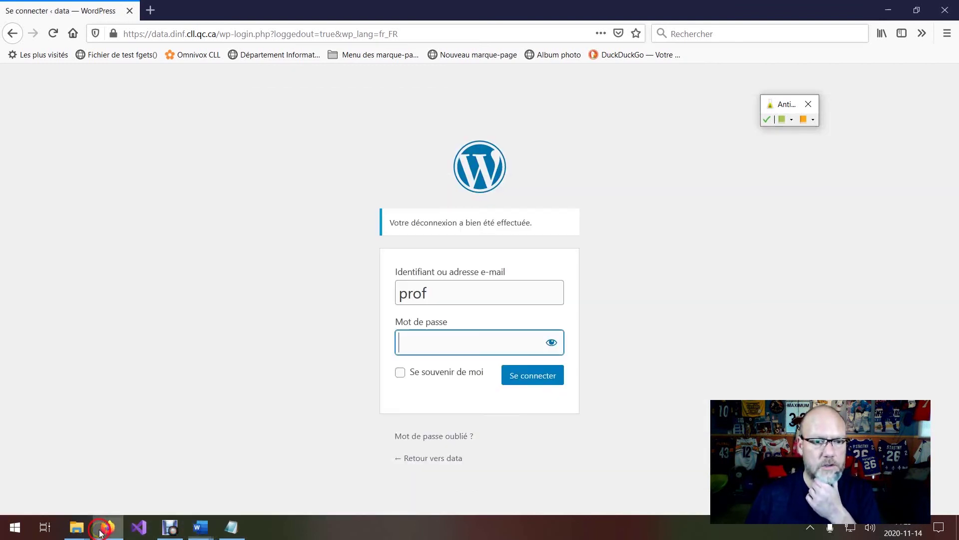
left_click(108, 527)
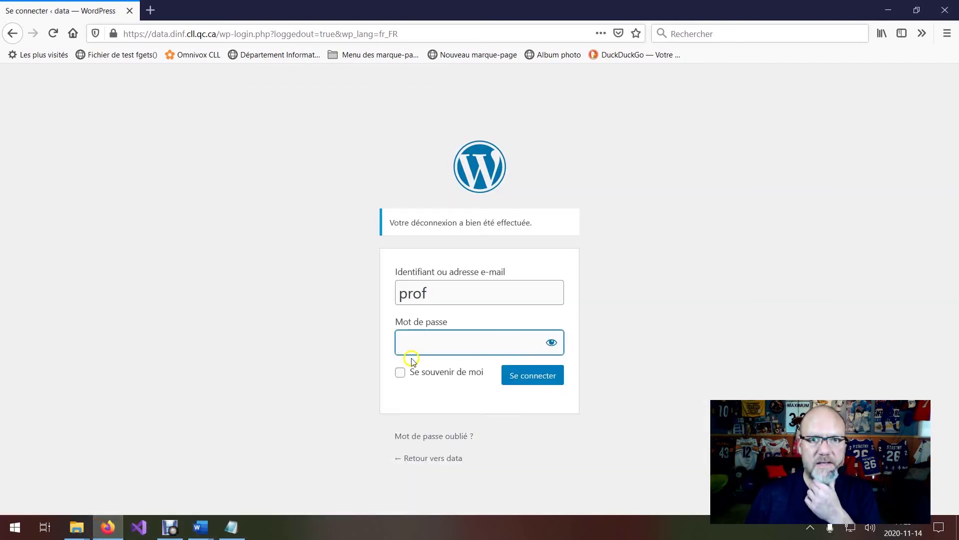
left_click(411, 344)
key("ctrl+v")
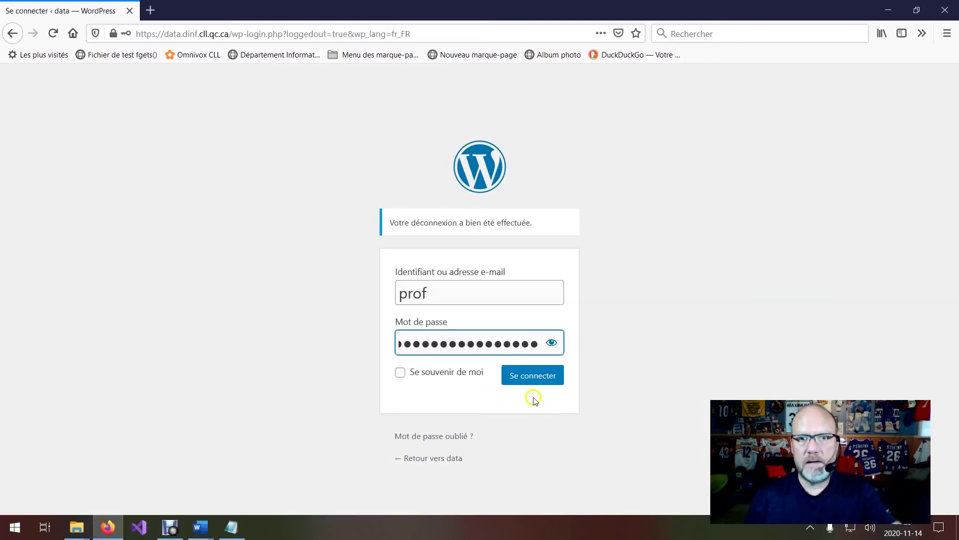
left_click(525, 378)
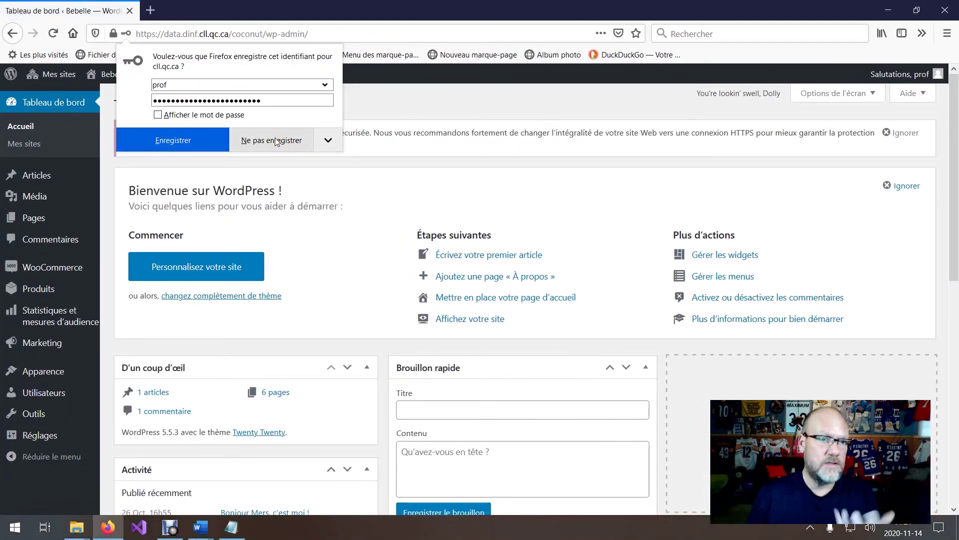
left_click(275, 141)
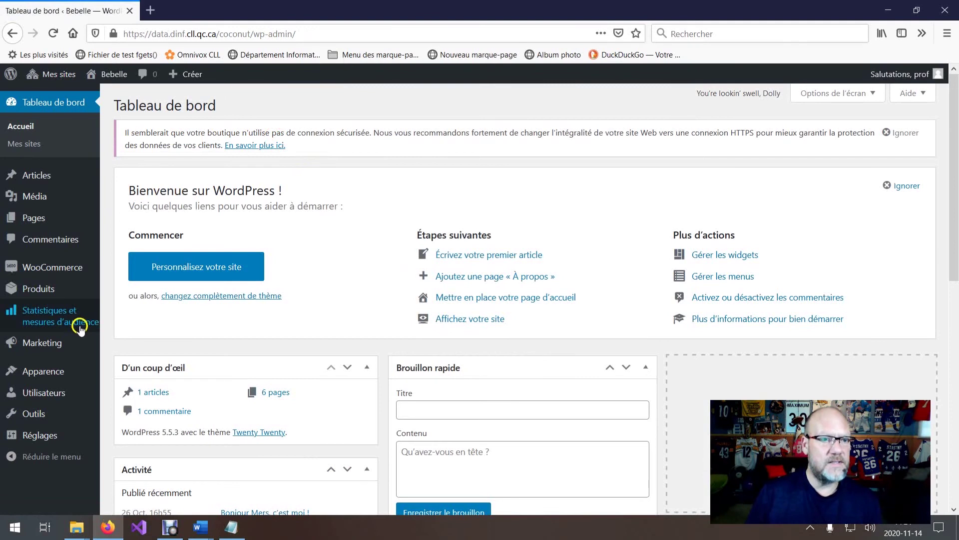
Examine the WooCommerce options, the list of pages and the list of products in the Bebelle site's administration
mouse_move(43, 267)
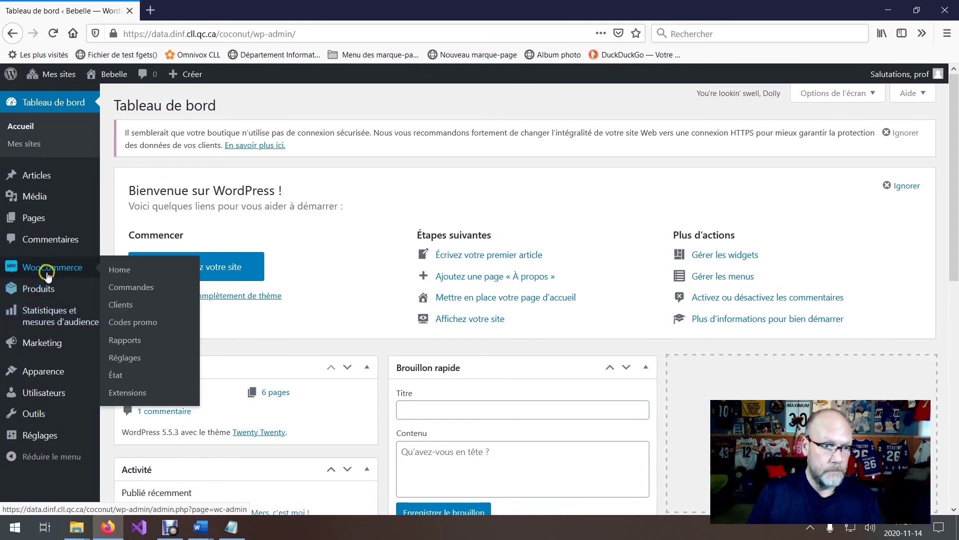
left_click(31, 220)
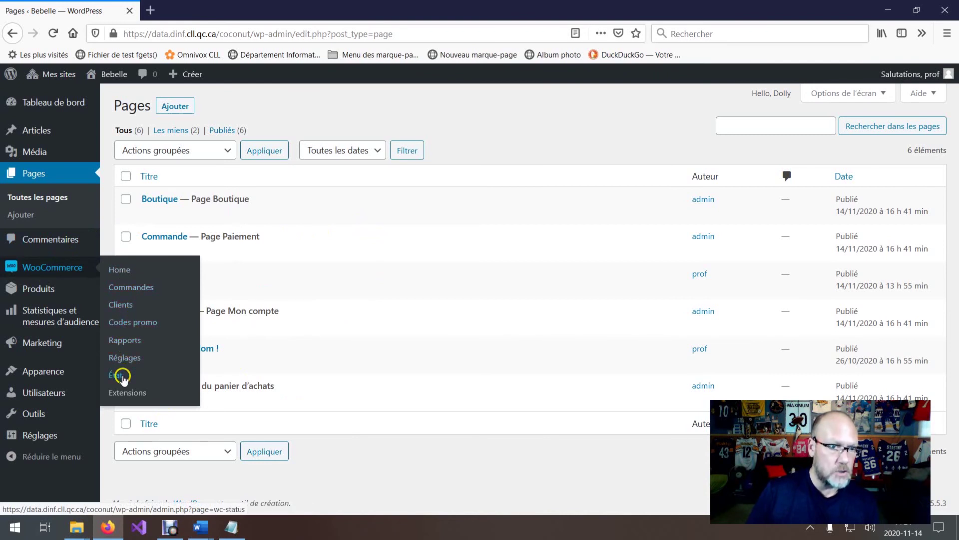
mouse_move(50, 289)
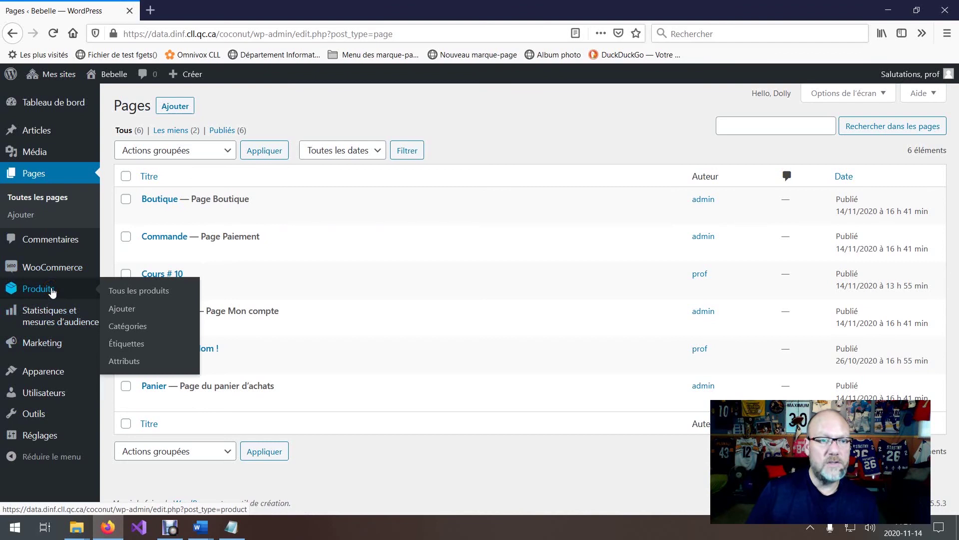
left_click(52, 291)
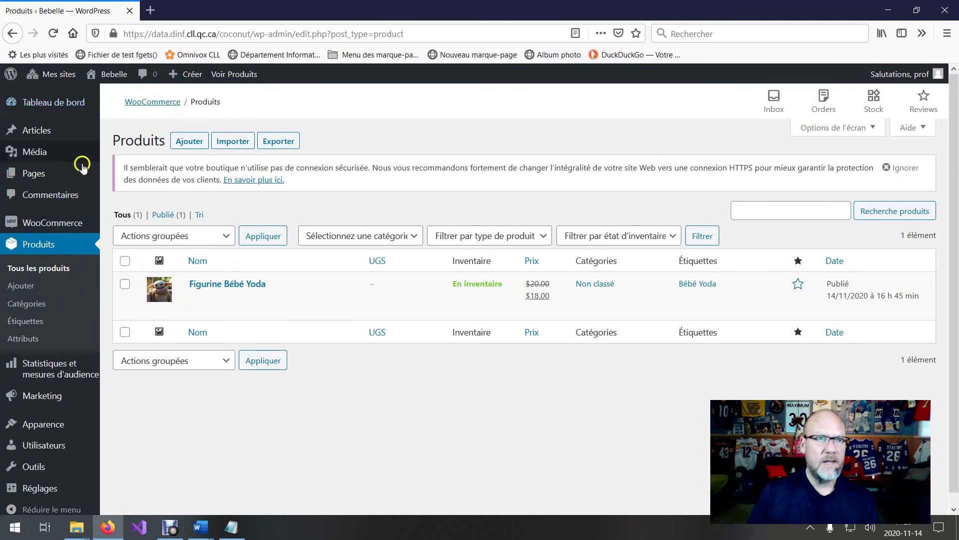
Visit the Bebelle site, view its Boutique page and return to the site's home page
left_click(114, 76)
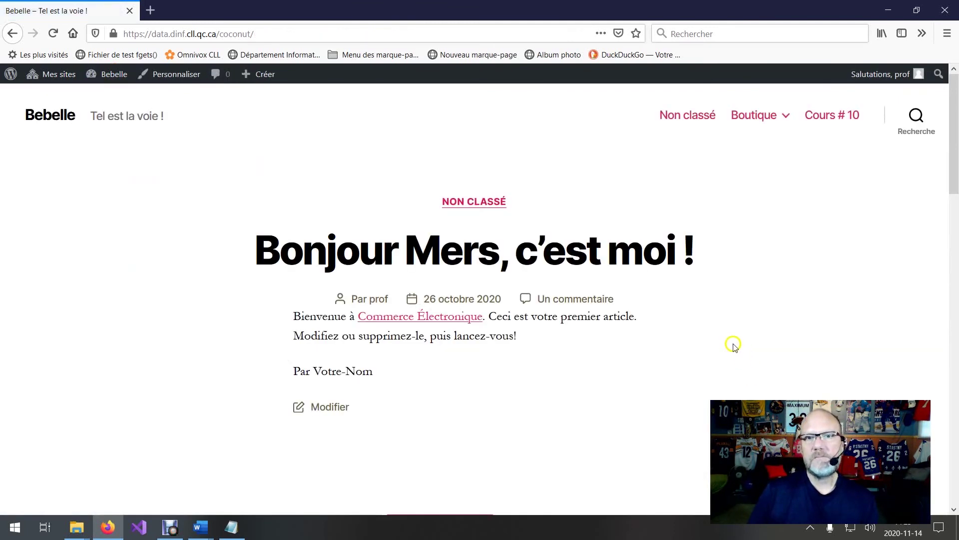
mouse_move(781, 116)
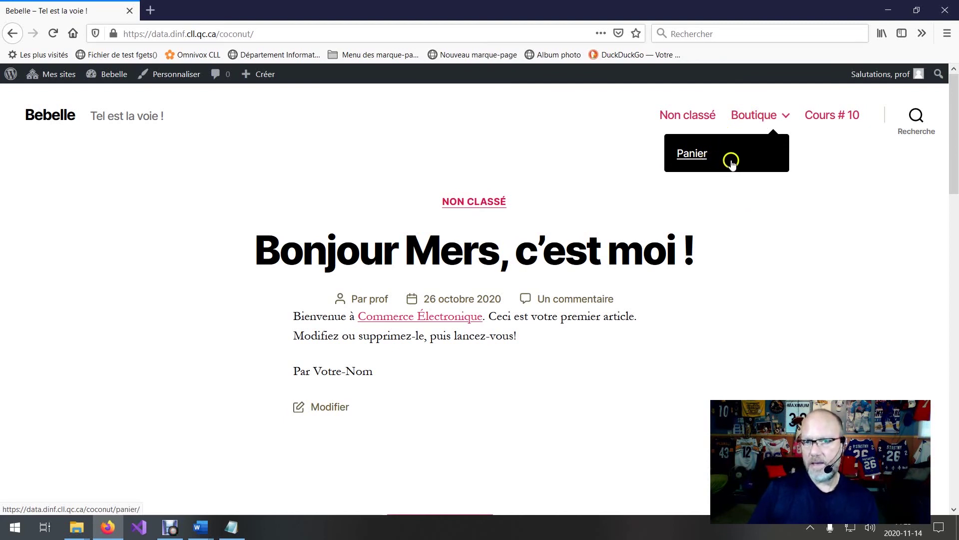
left_click(758, 117)
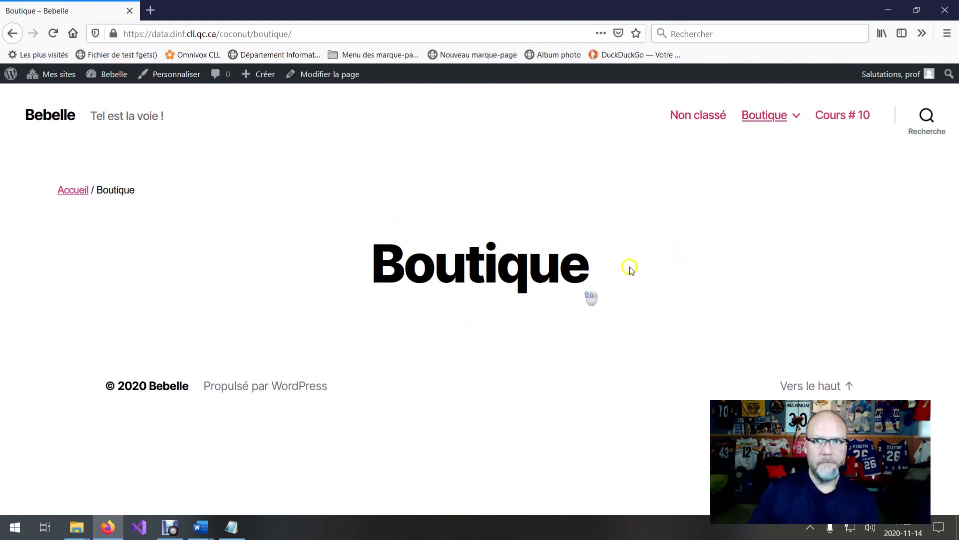
left_click(759, 121)
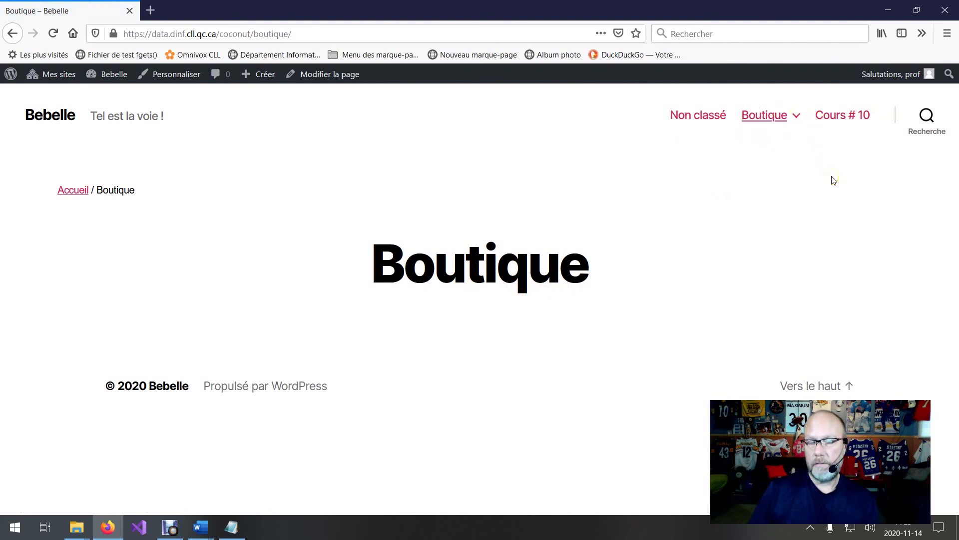
key("alt+Left")
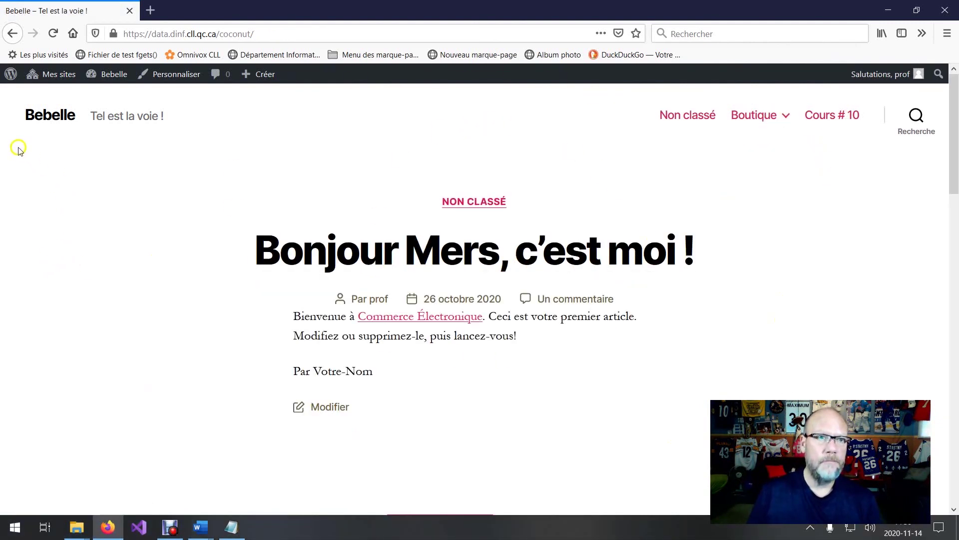
Reopen the Boutique page from the Bebelle home page and look over the products offered for sale
left_click(12, 76)
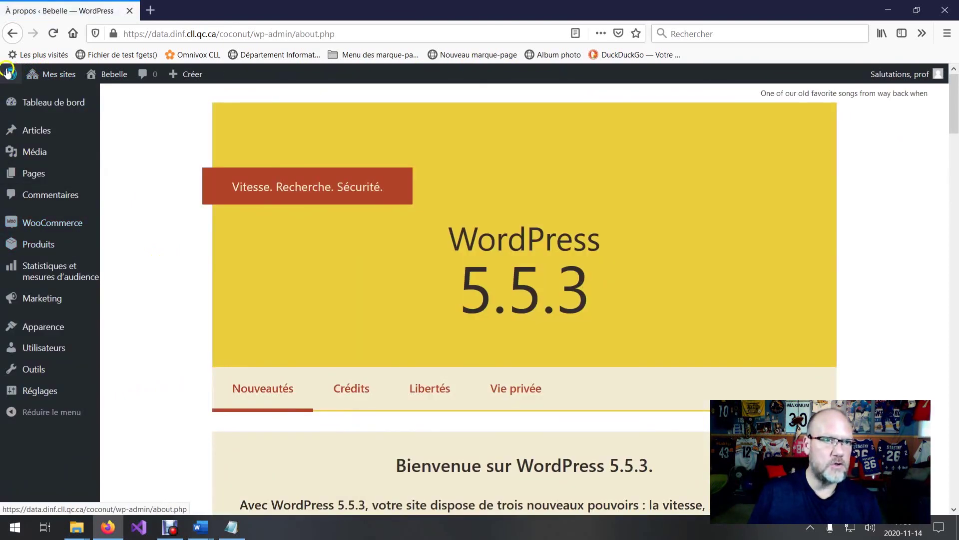
left_click(104, 74)
mouse_move(748, 107)
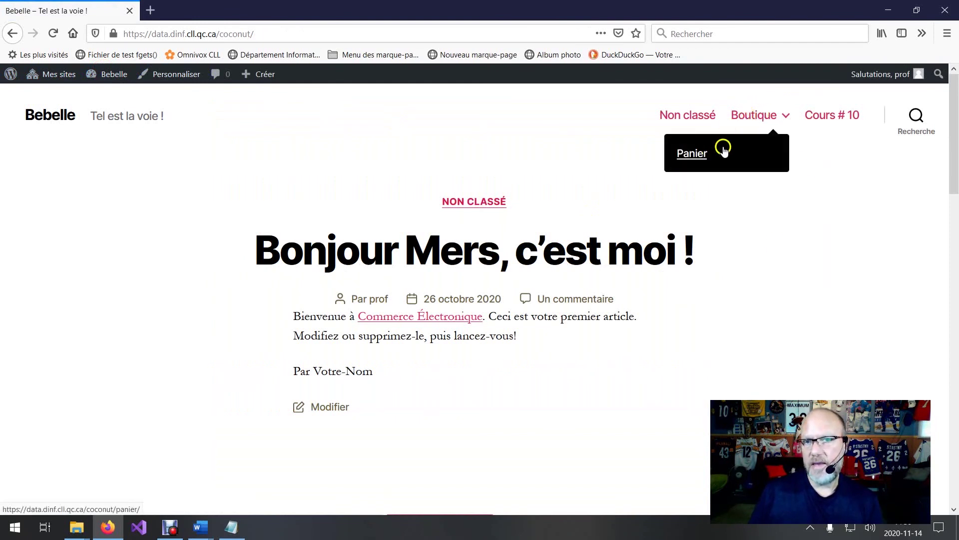
left_click(754, 116)
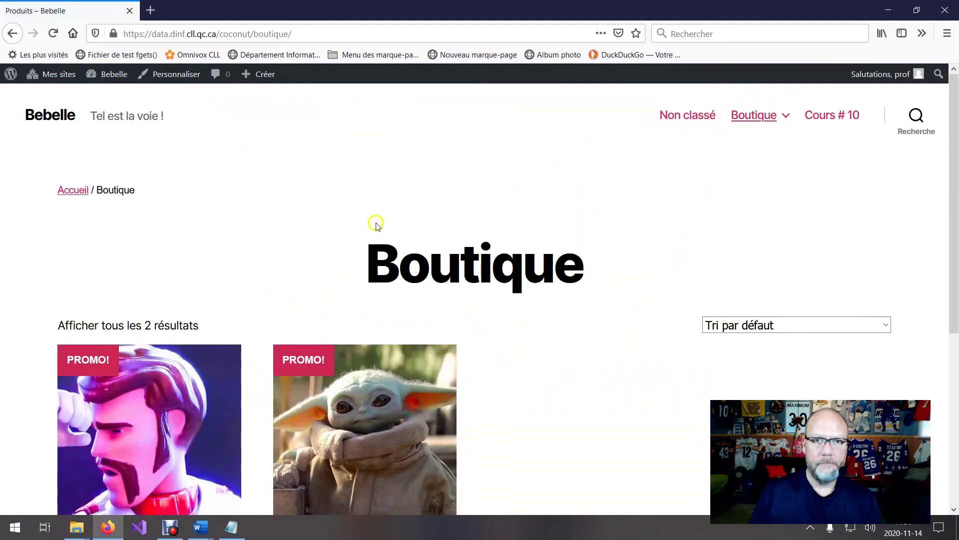
scroll(193, 275, "down", 2)
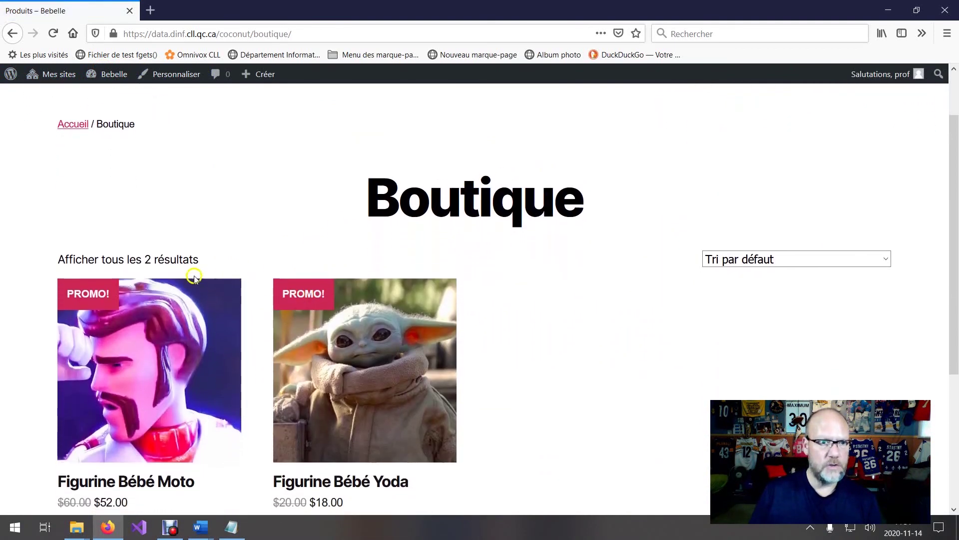
scroll(160, 276, "down", 2)
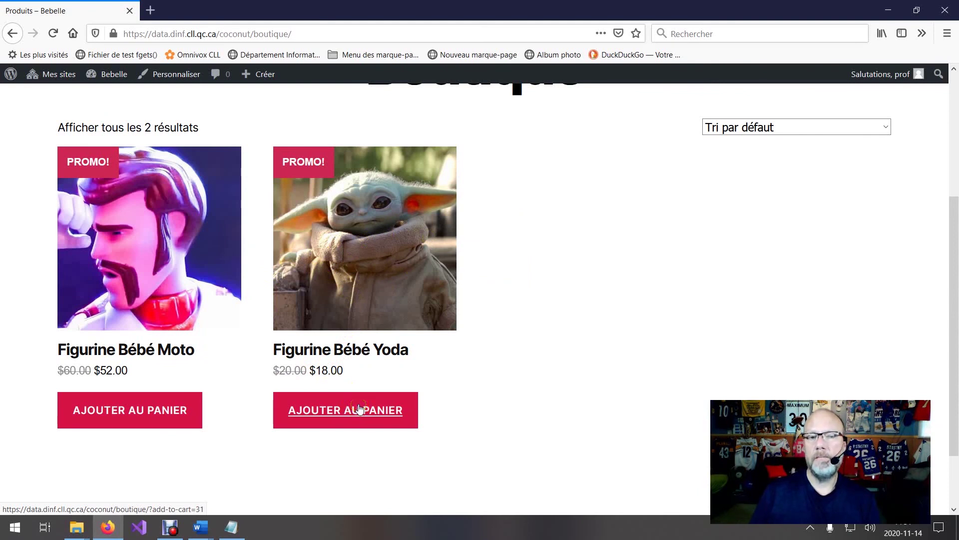
Add Figurine Bébé Moto to the cart and review the Panier page from its items to the cart totals
left_click(144, 413)
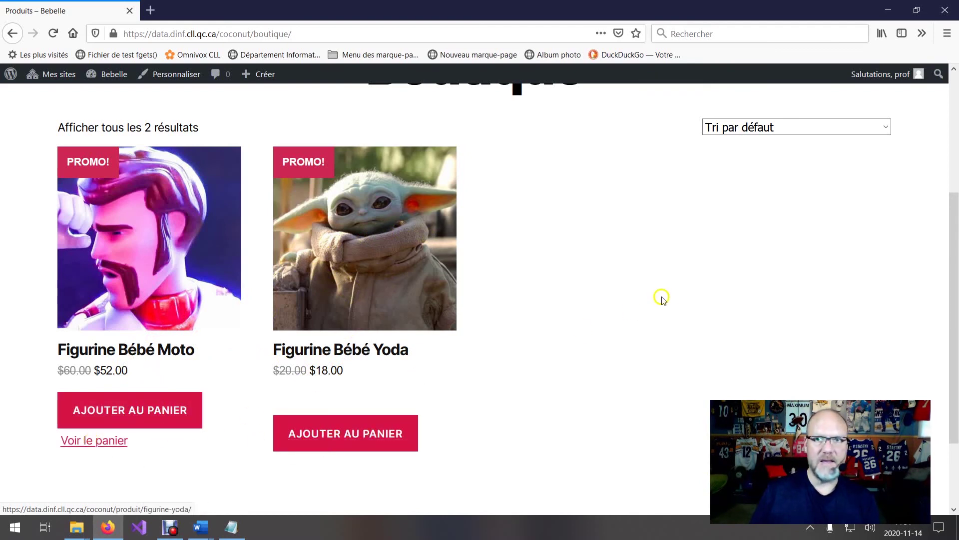
scroll(662, 296, "up", 4)
mouse_move(743, 138)
left_click(697, 152)
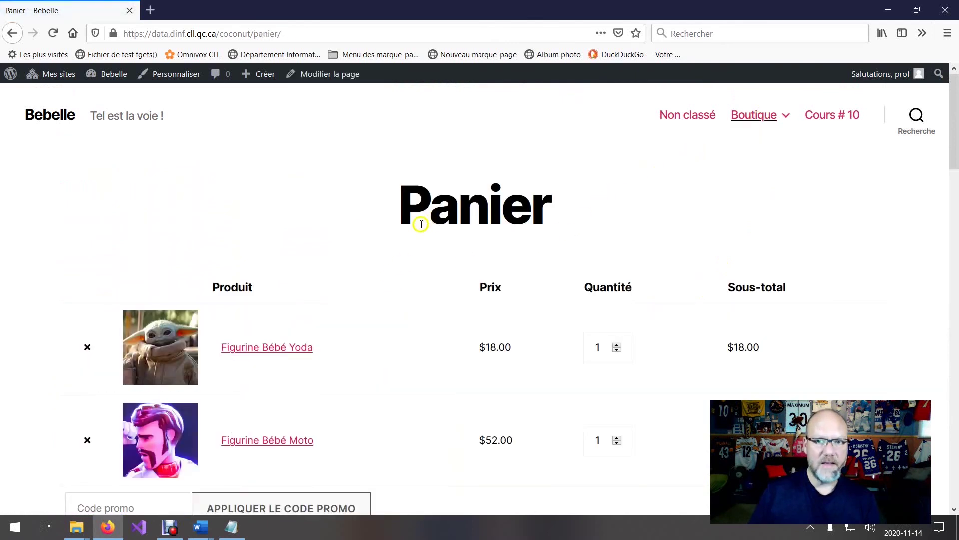
scroll(422, 225, "down", 3)
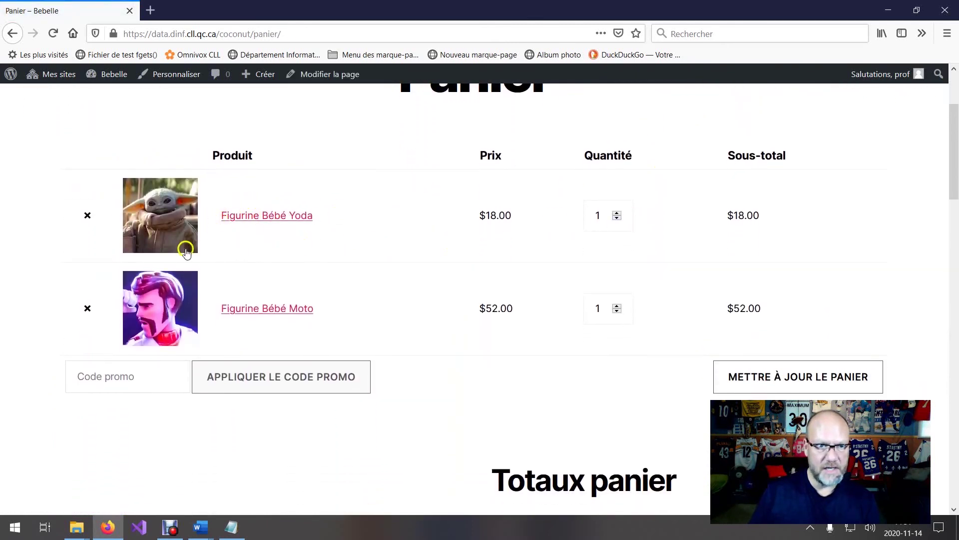
scroll(391, 302, "down", 4)
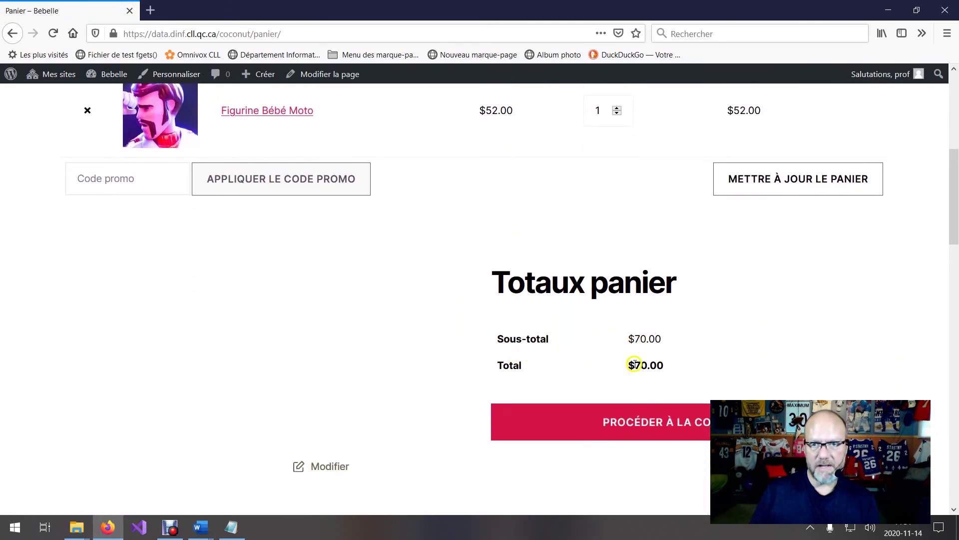
scroll(632, 370, "down", 1)
scroll(659, 390, "down", 1)
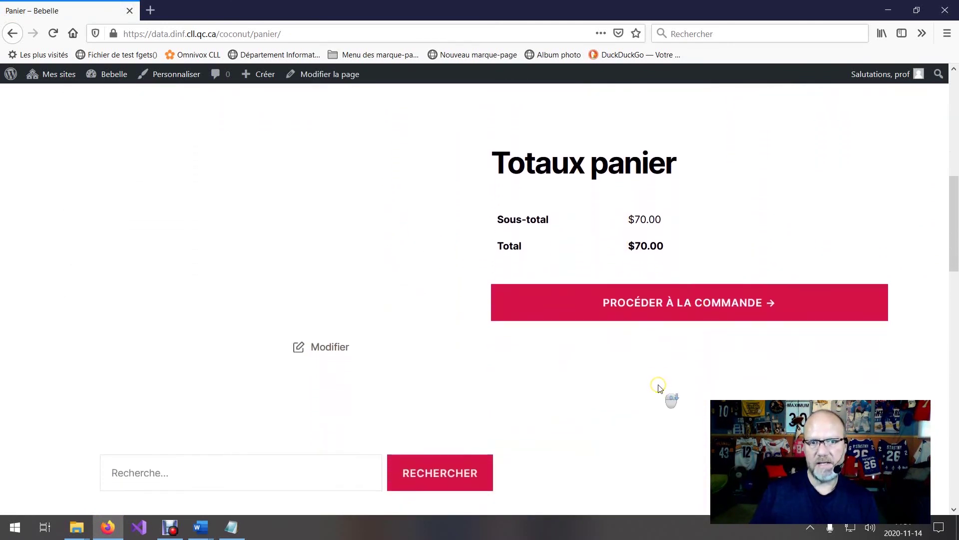